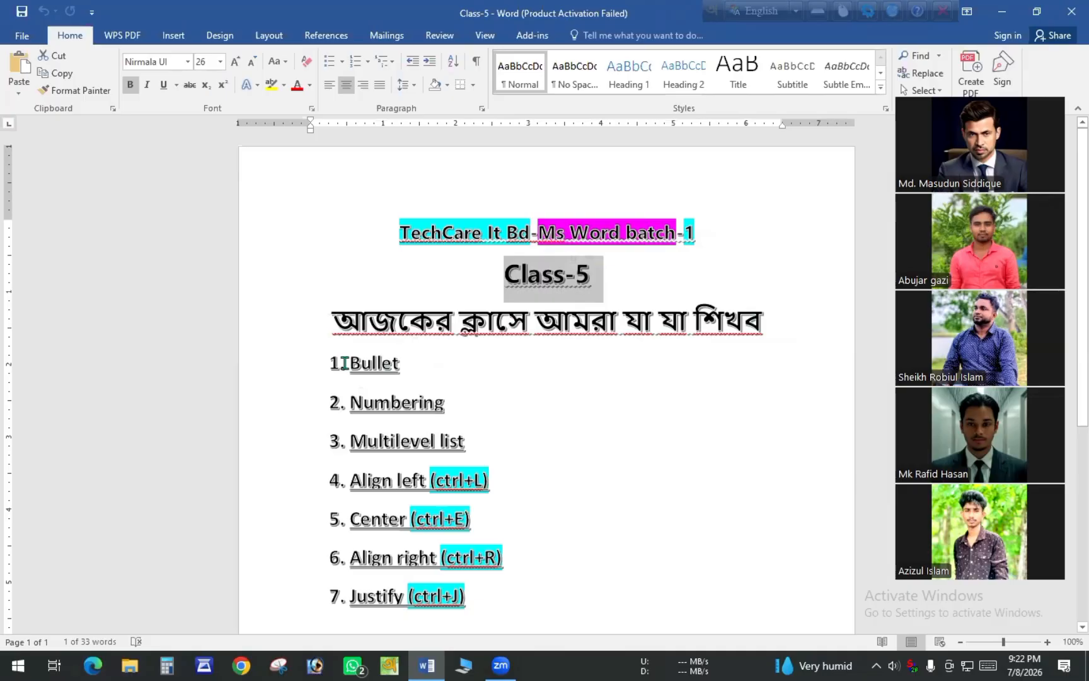
- Review the Class-5 topic list from Bullet through Justify, highlighting the individual topics along the way
left_click(401, 362)
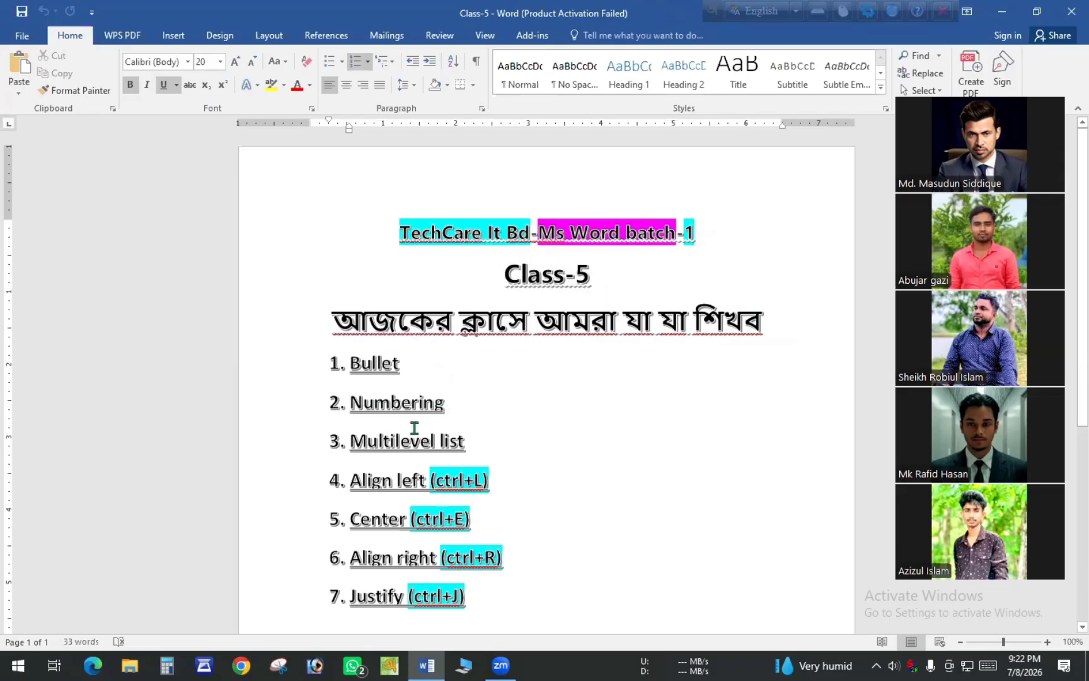
left_click_drag(350, 441, 465, 436)
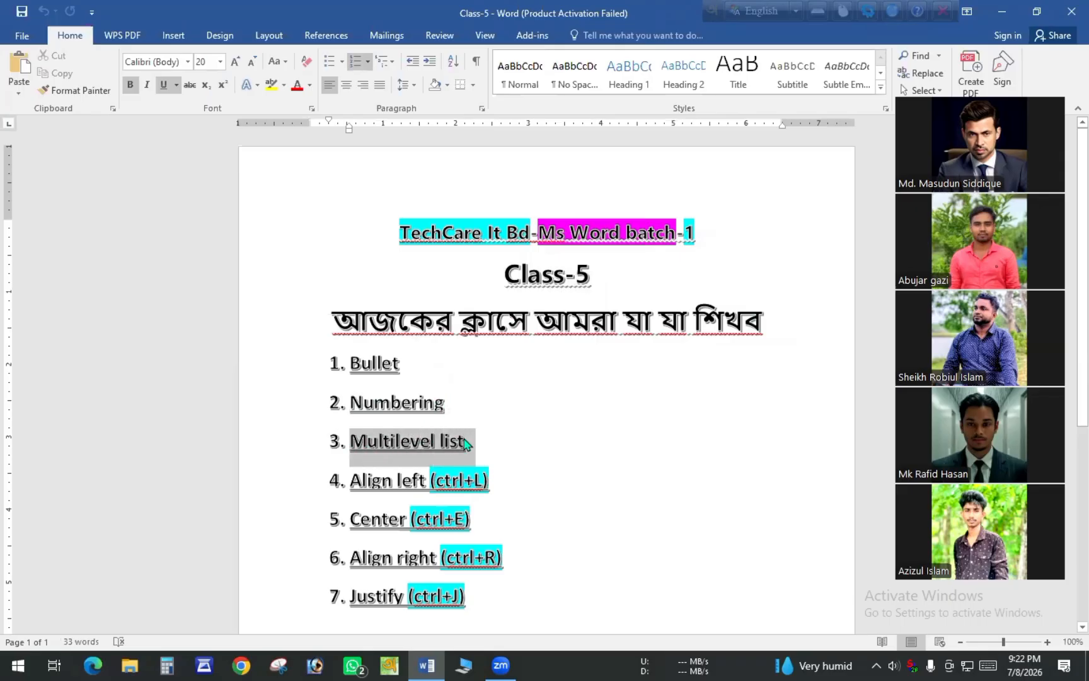
left_click(351, 481)
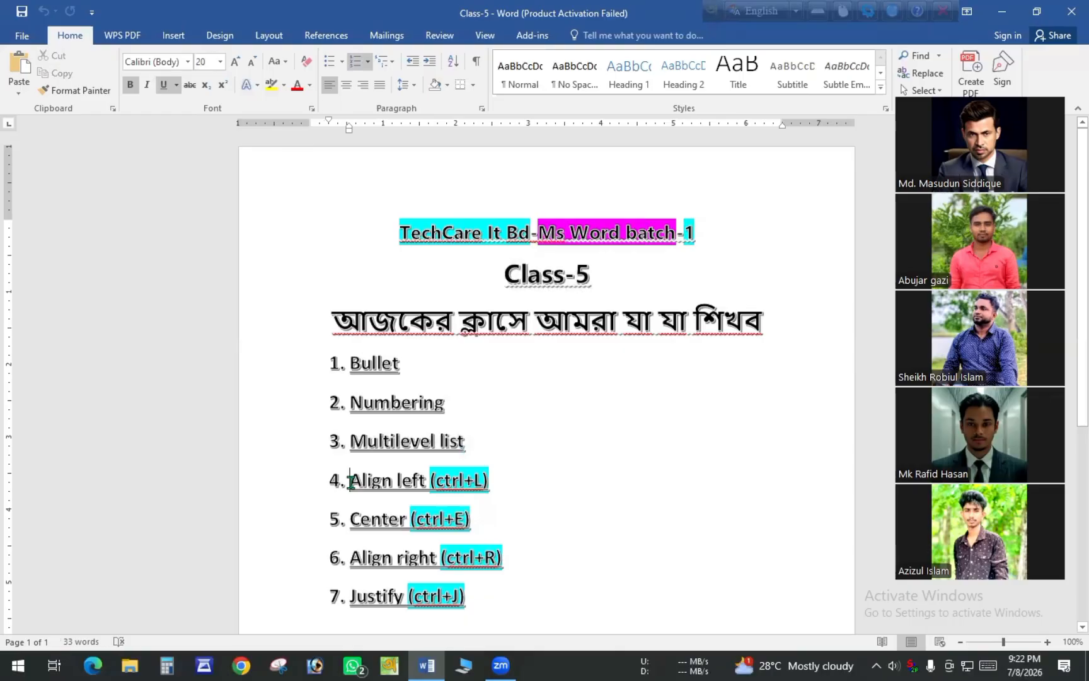
left_click_drag(350, 482, 490, 477)
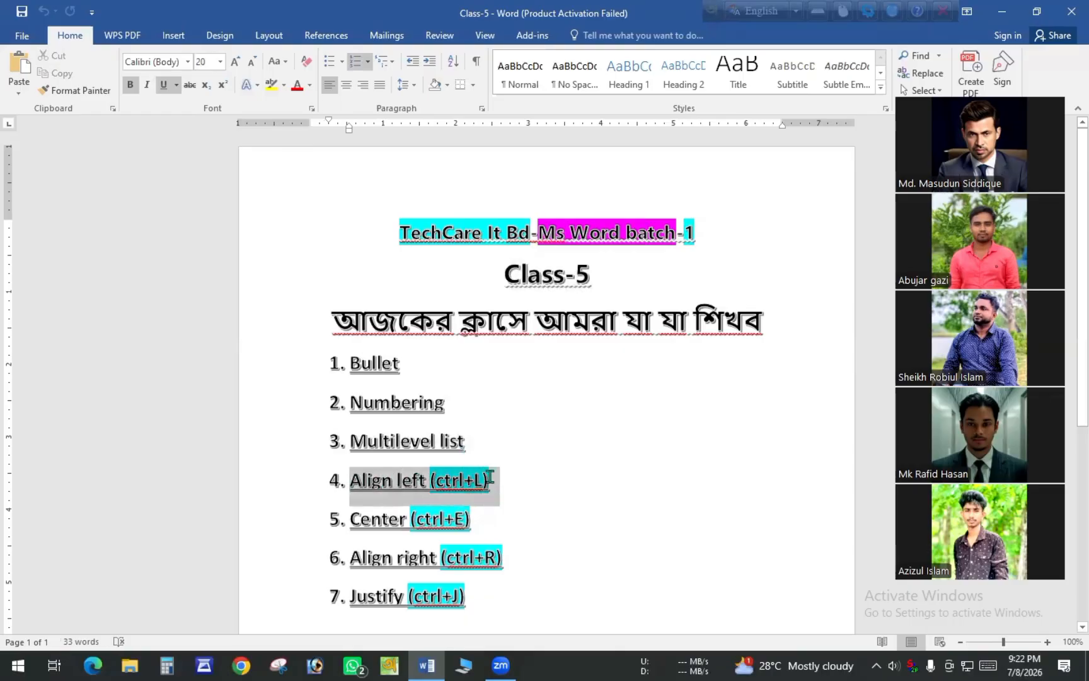
left_click(350, 519)
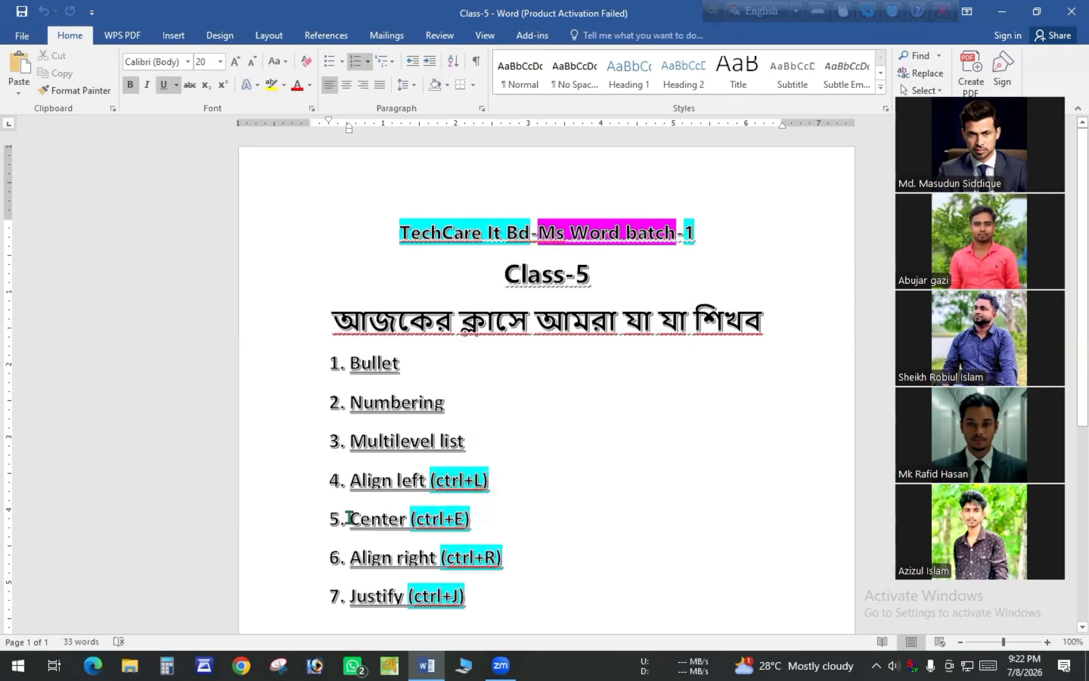
left_click_drag(349, 518, 406, 518)
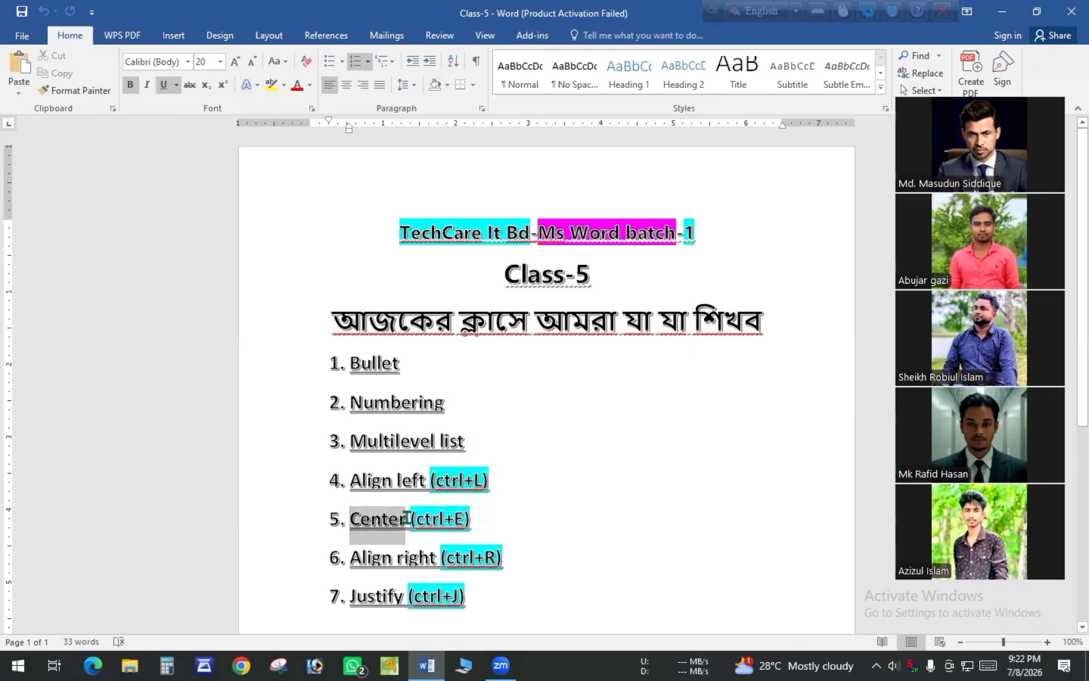
left_click_drag(350, 557, 429, 554)
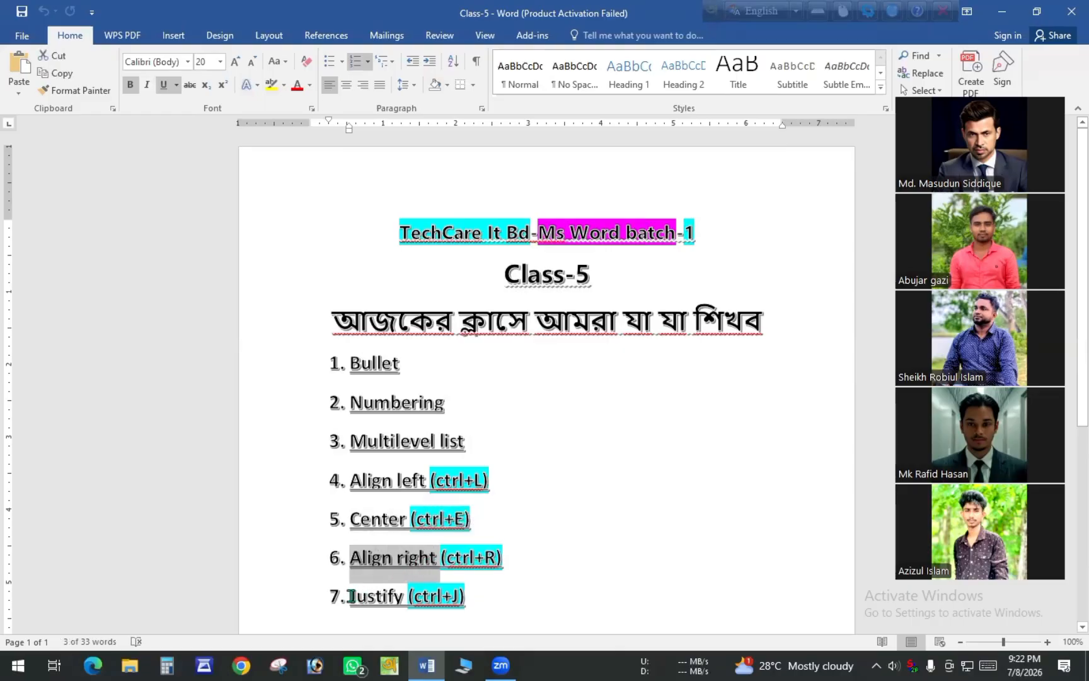
left_click_drag(351, 596, 402, 596)
left_click(492, 596)
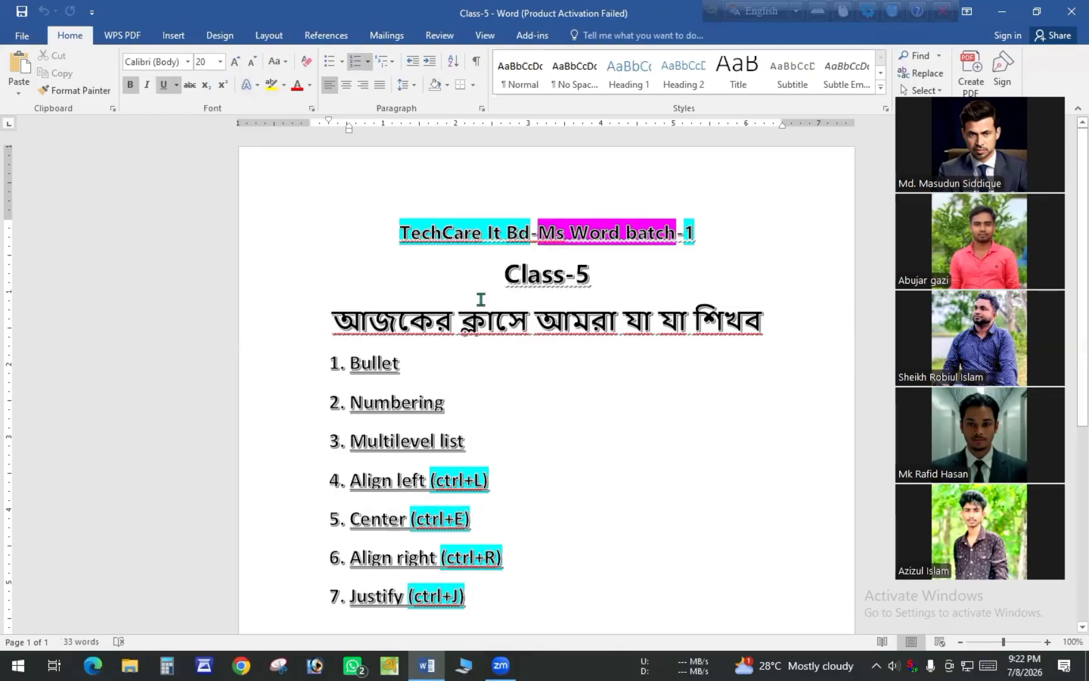
- Create a new blank document
left_click(21, 38)
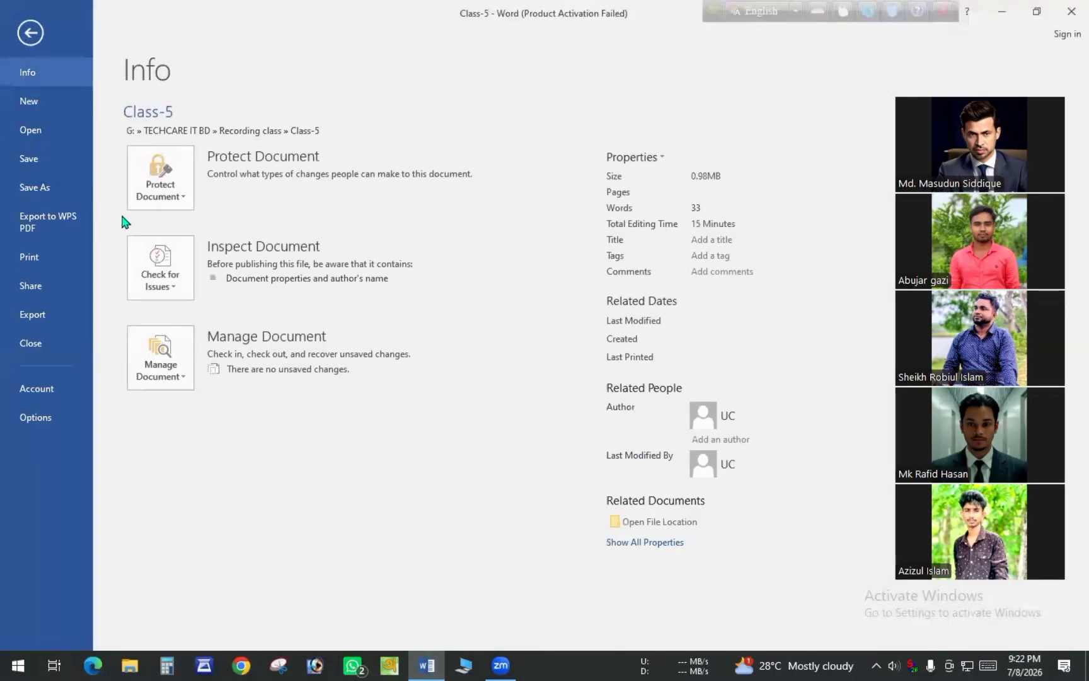
left_click(37, 95)
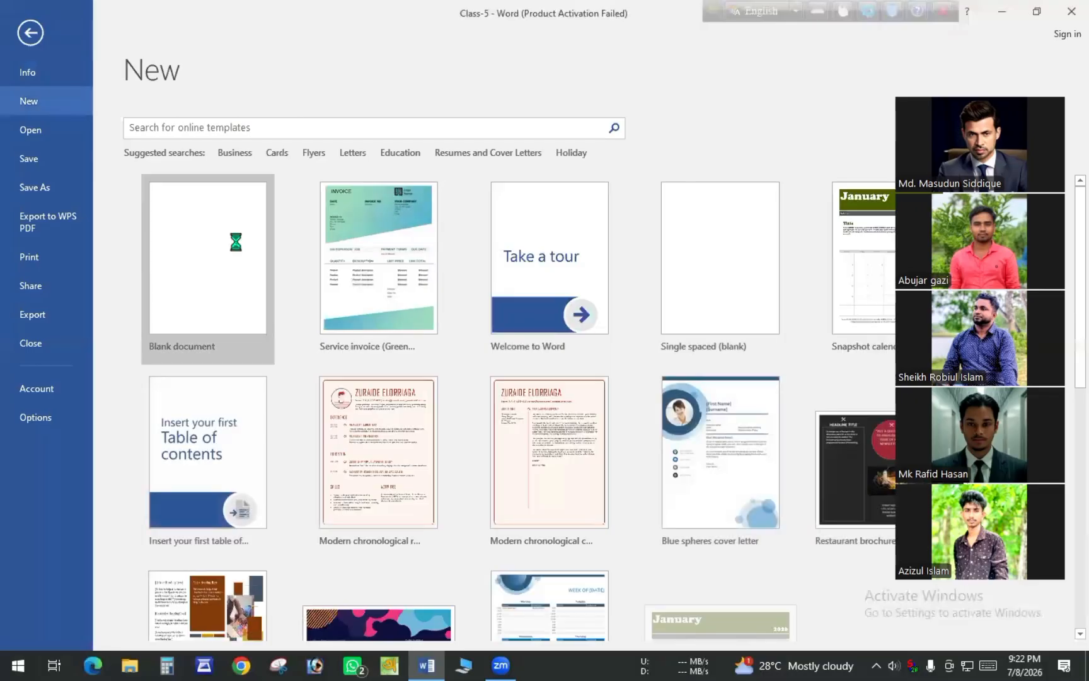
left_click(235, 240)
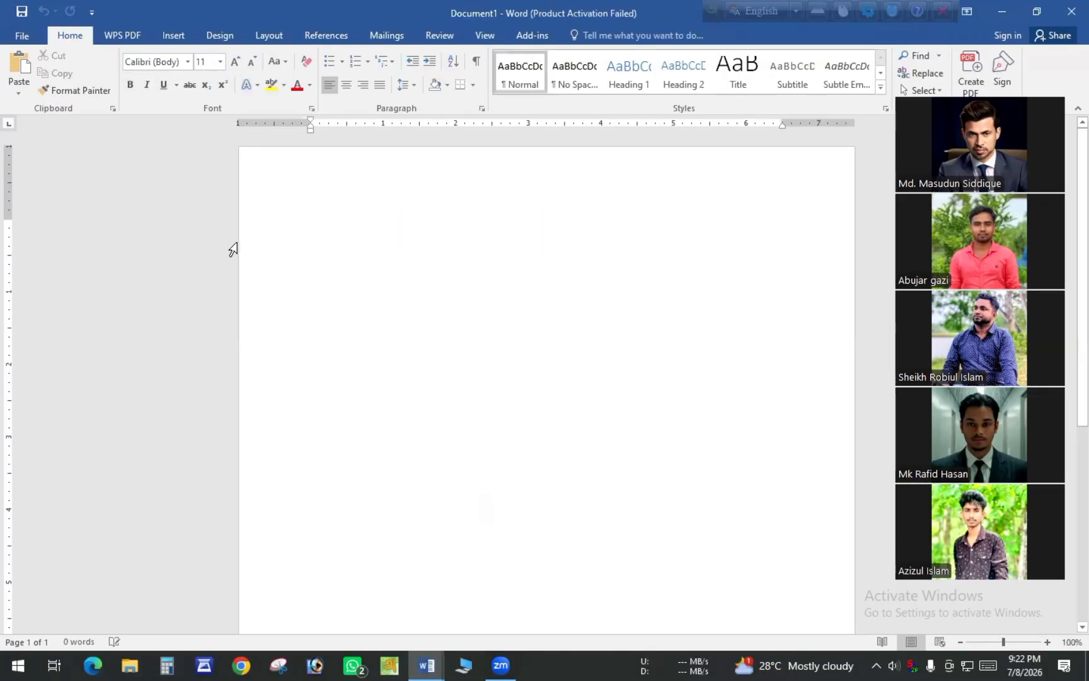
- Save the new document as "Class-5 Required" in the Class-5 folder under TECHCARE IT BD > Recording class on drive G:
left_click(22, 35)
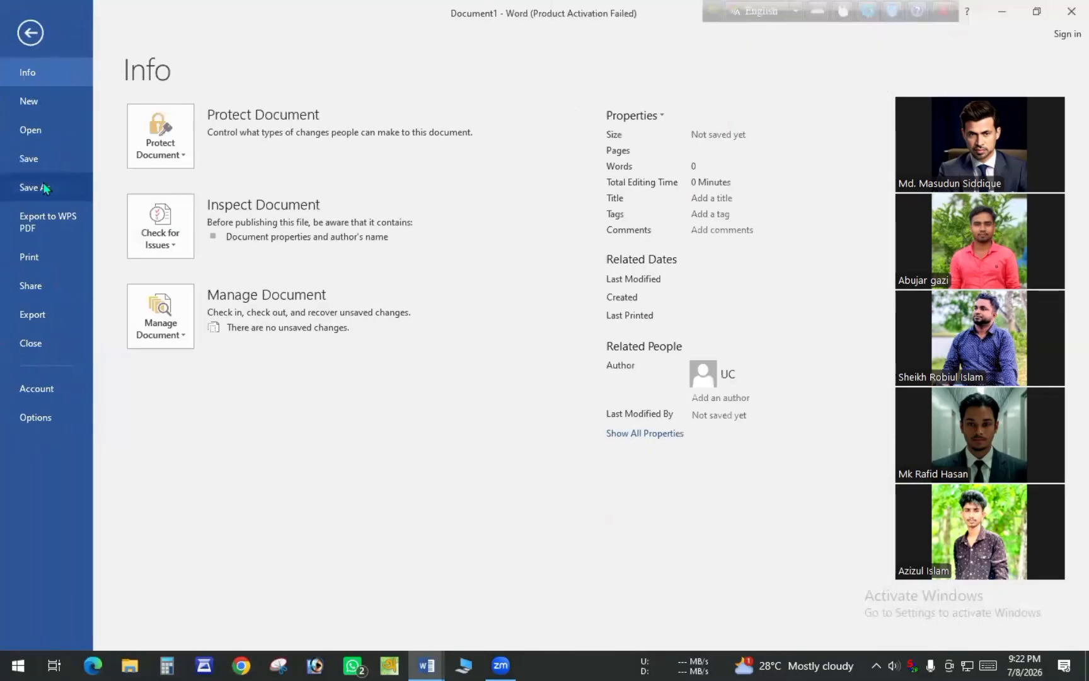
left_click(44, 187)
left_click(175, 240)
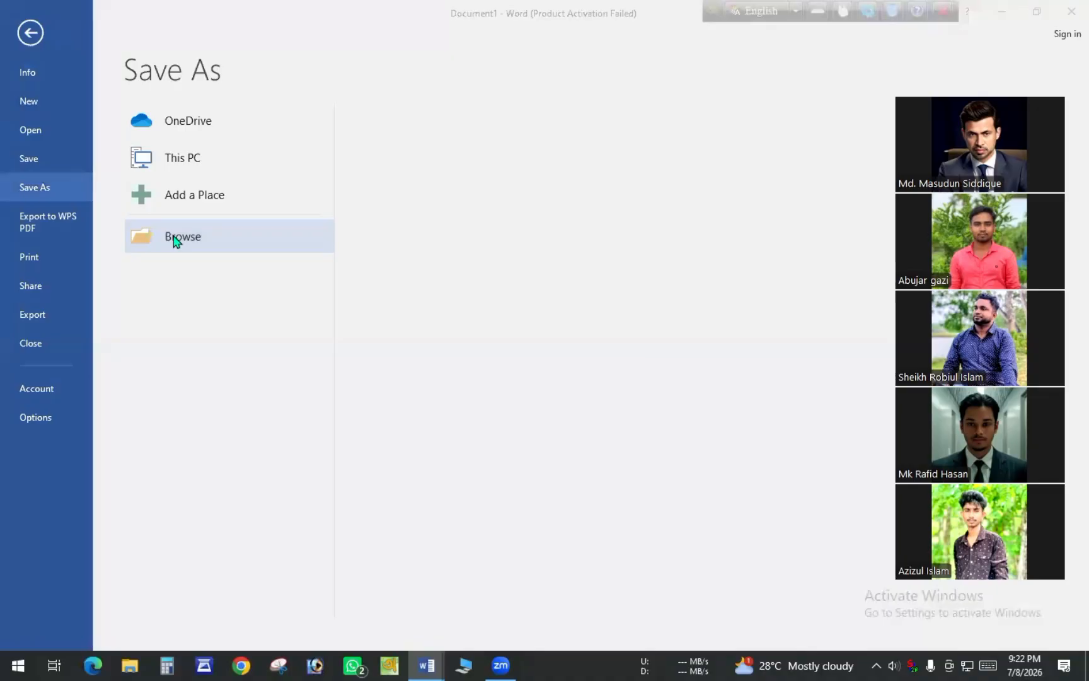
left_click_drag(355, 263, 353, 303)
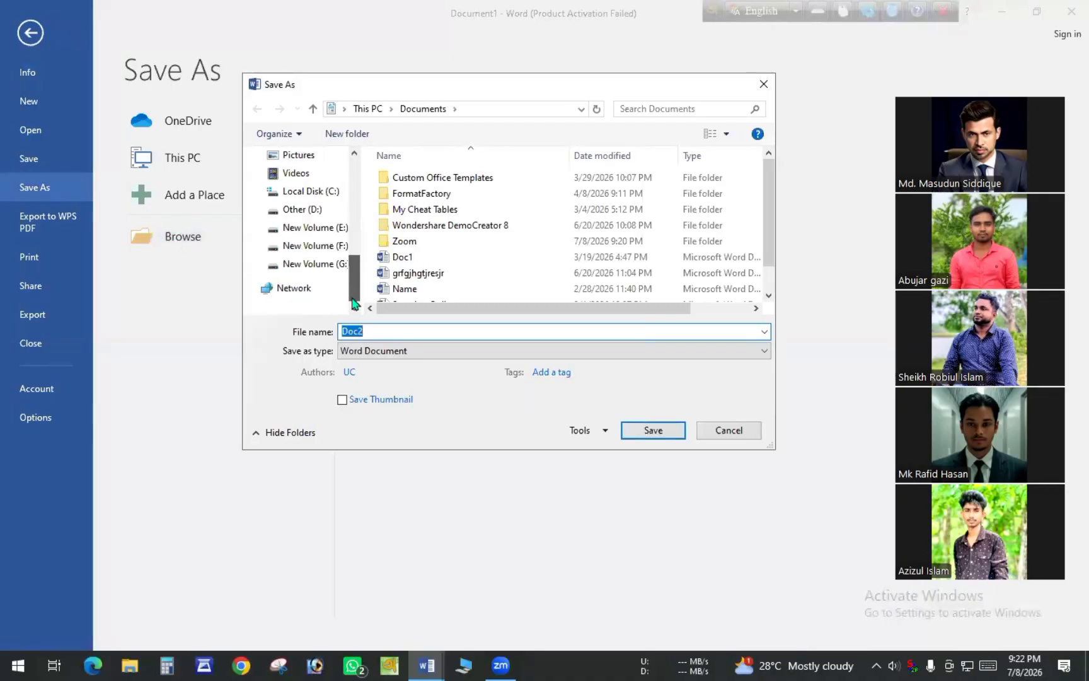
left_click(318, 264)
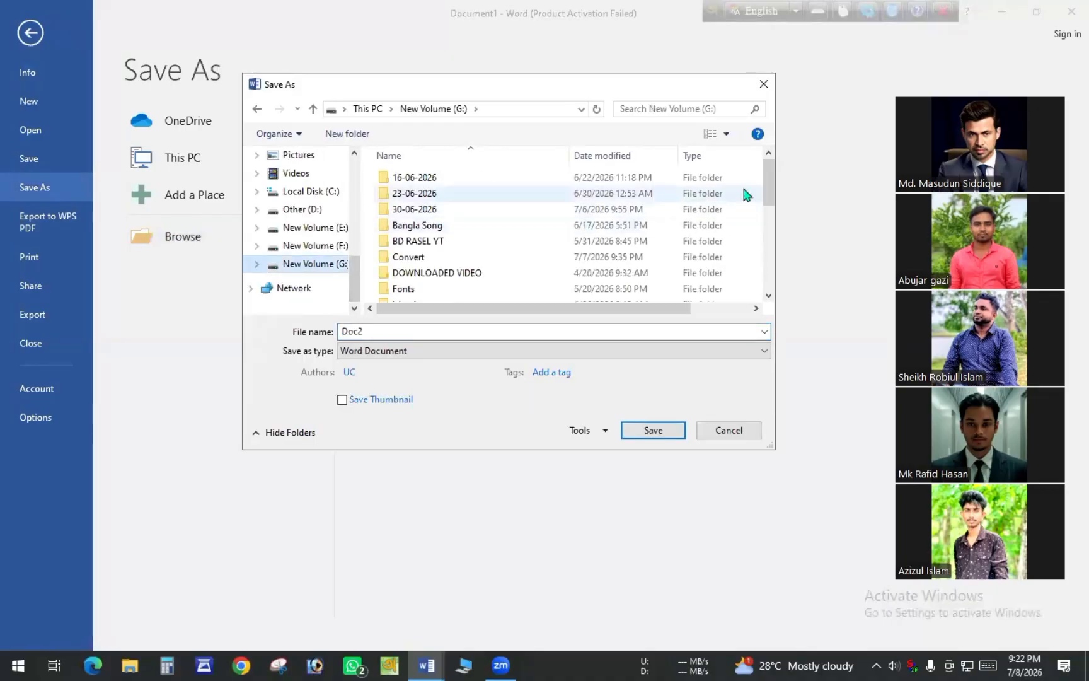
left_click_drag(769, 193, 769, 257)
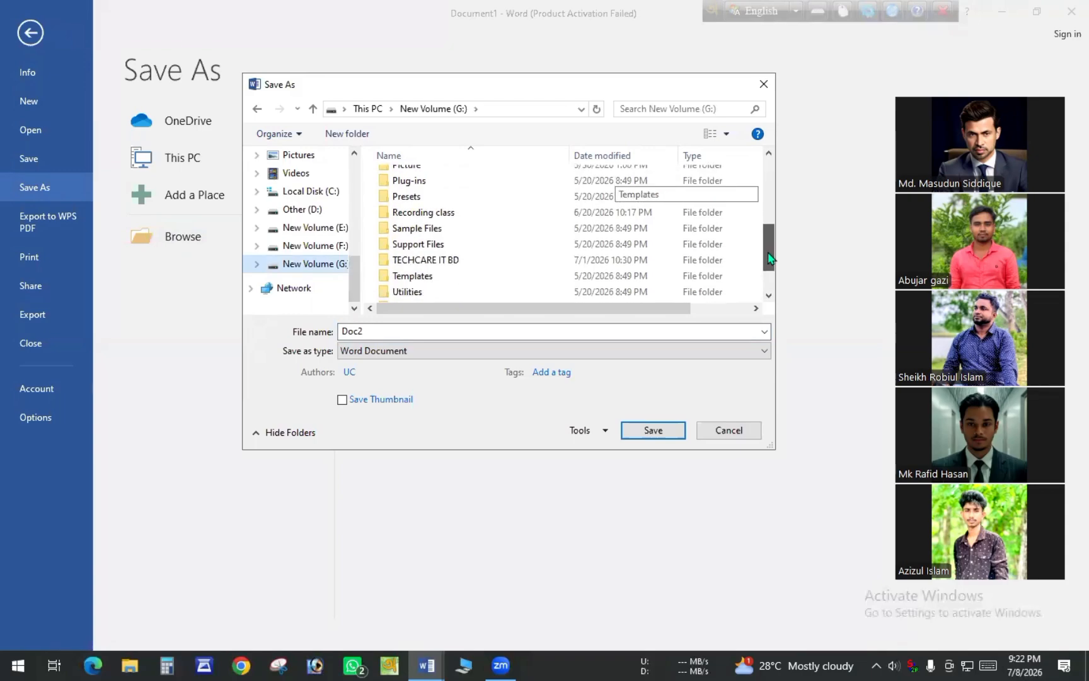
left_click(421, 262)
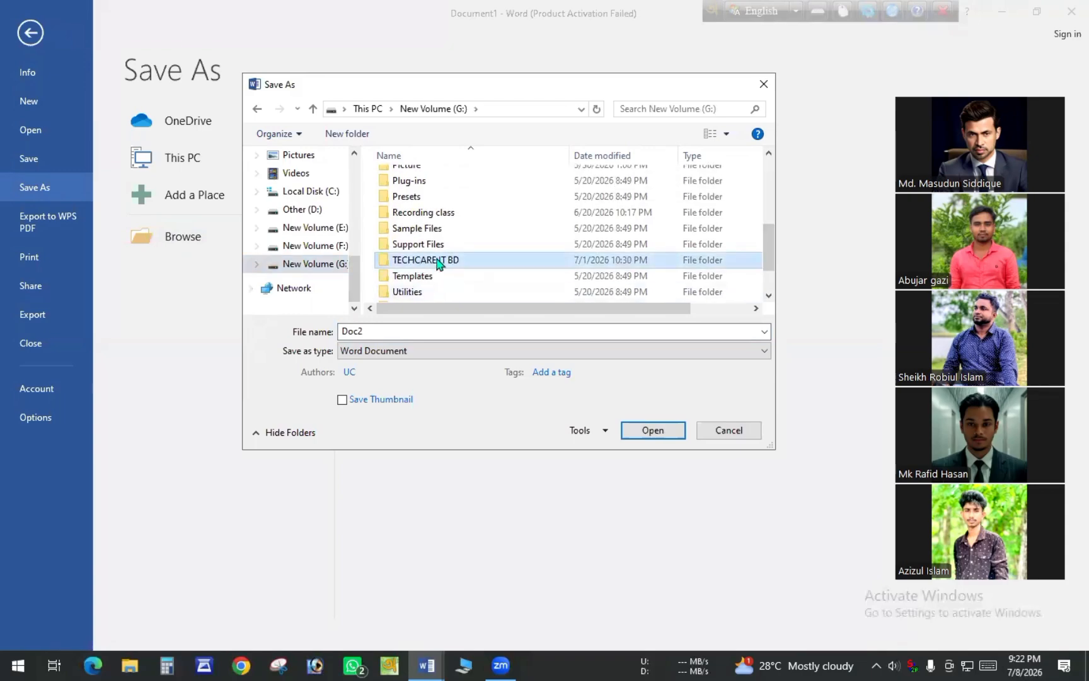
double_click(437, 261)
double_click(437, 195)
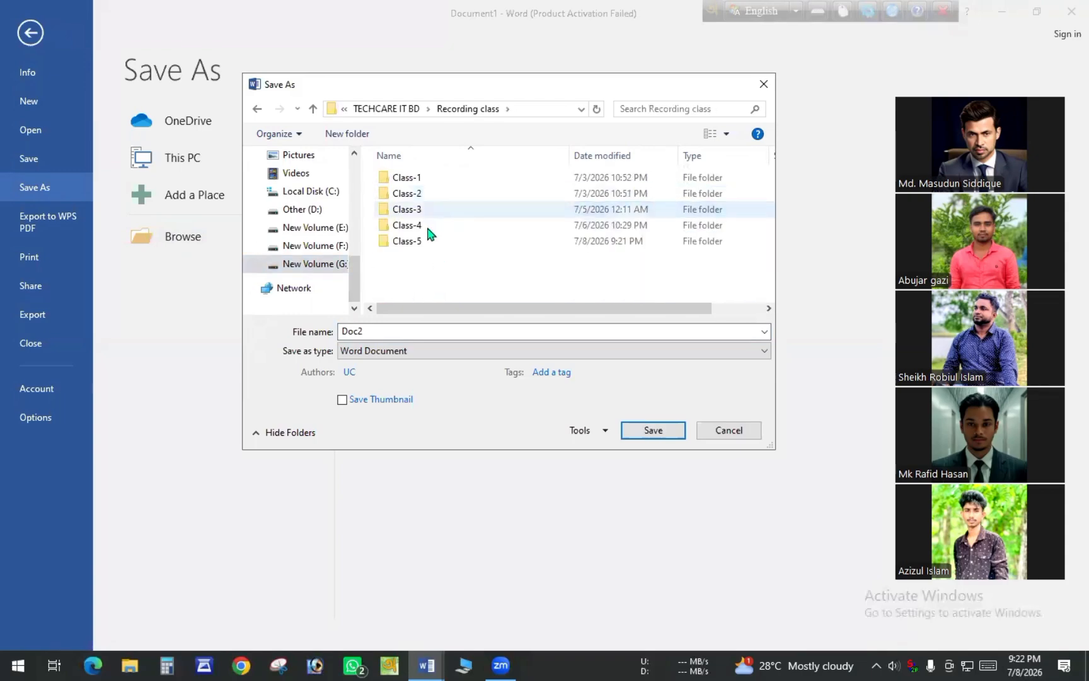
double_click(426, 241)
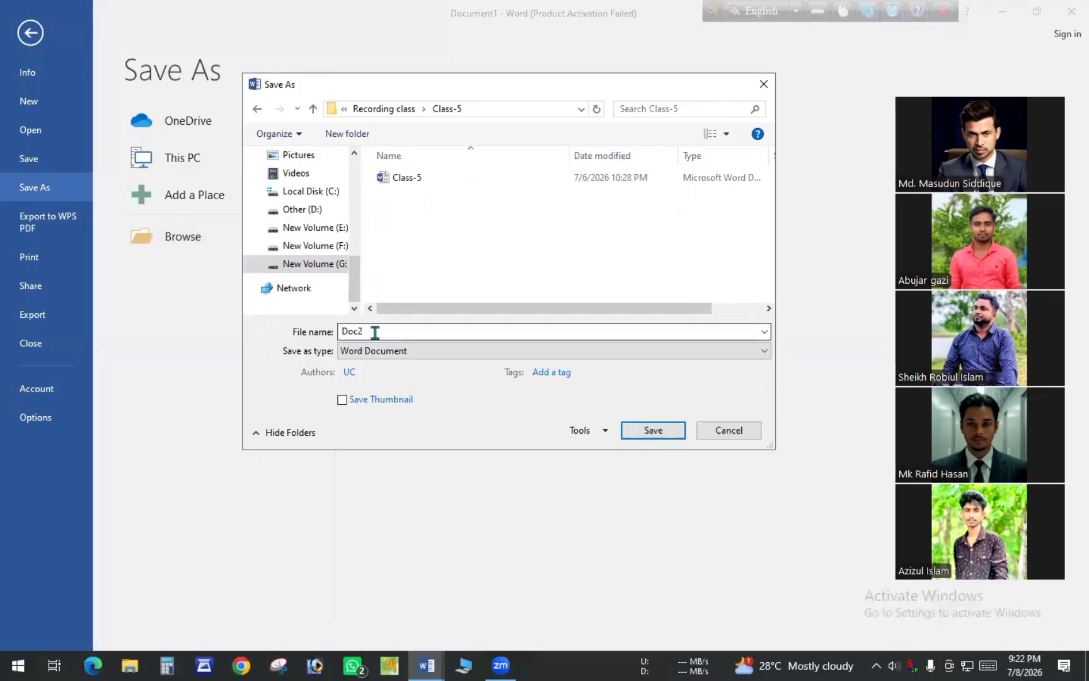
double_click(375, 332)
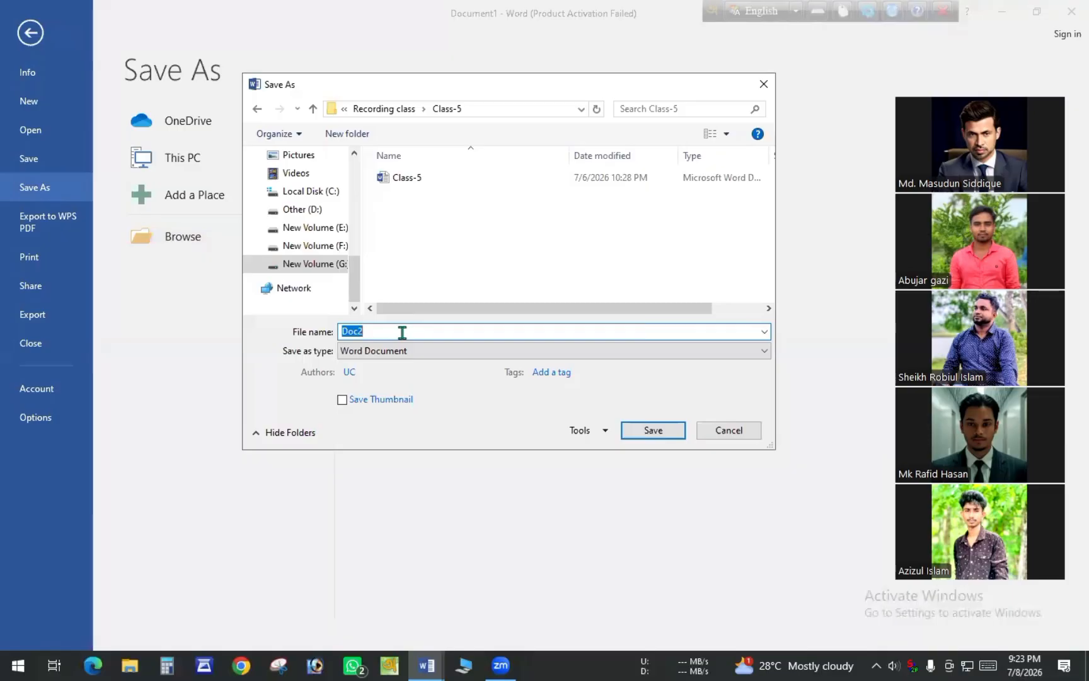
type("C")
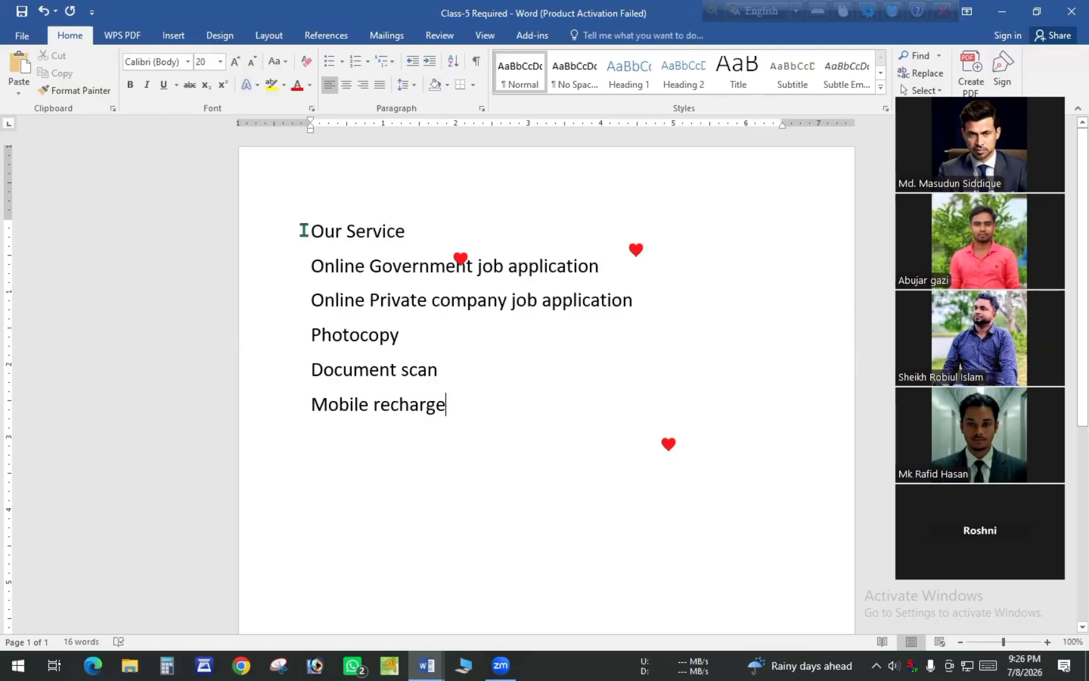
- Center the "Our Service" heading on the page
left_click_drag(304, 230, 410, 232)
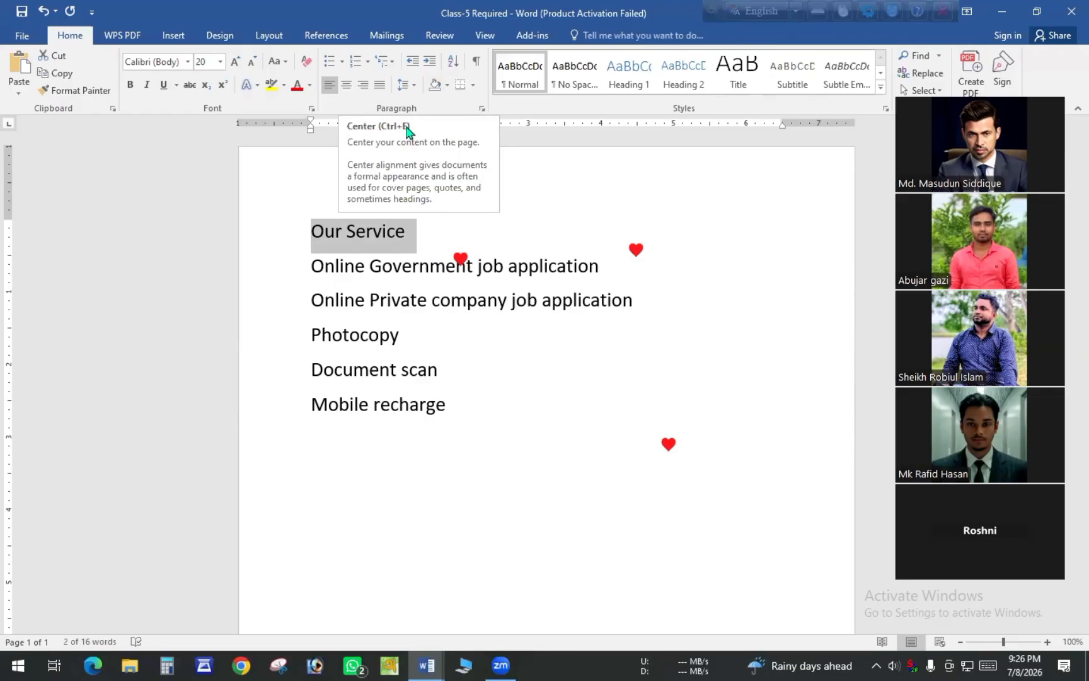
left_click(346, 85)
left_click(602, 228)
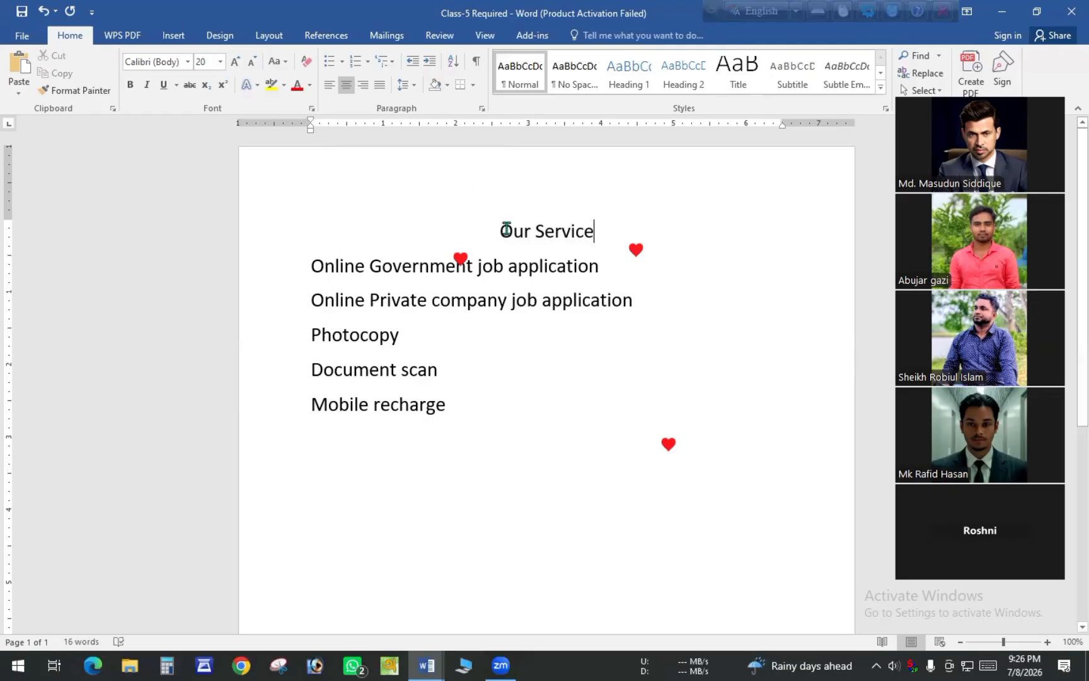
- Underline the "Our Service" heading
left_click_drag(500, 229, 611, 236)
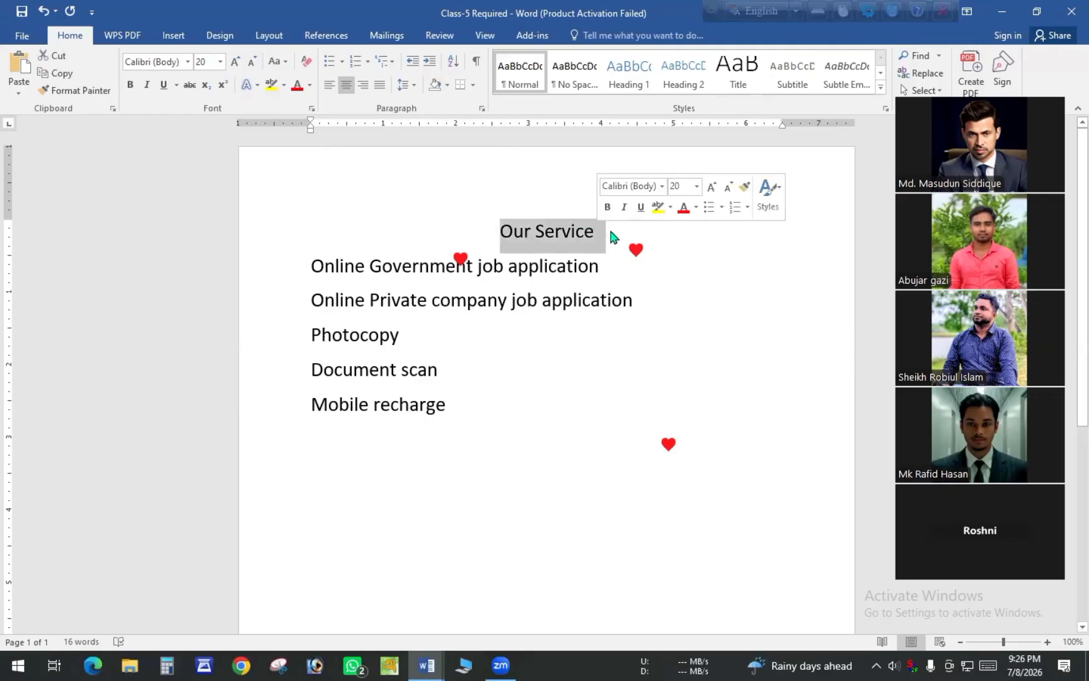
left_click(610, 232)
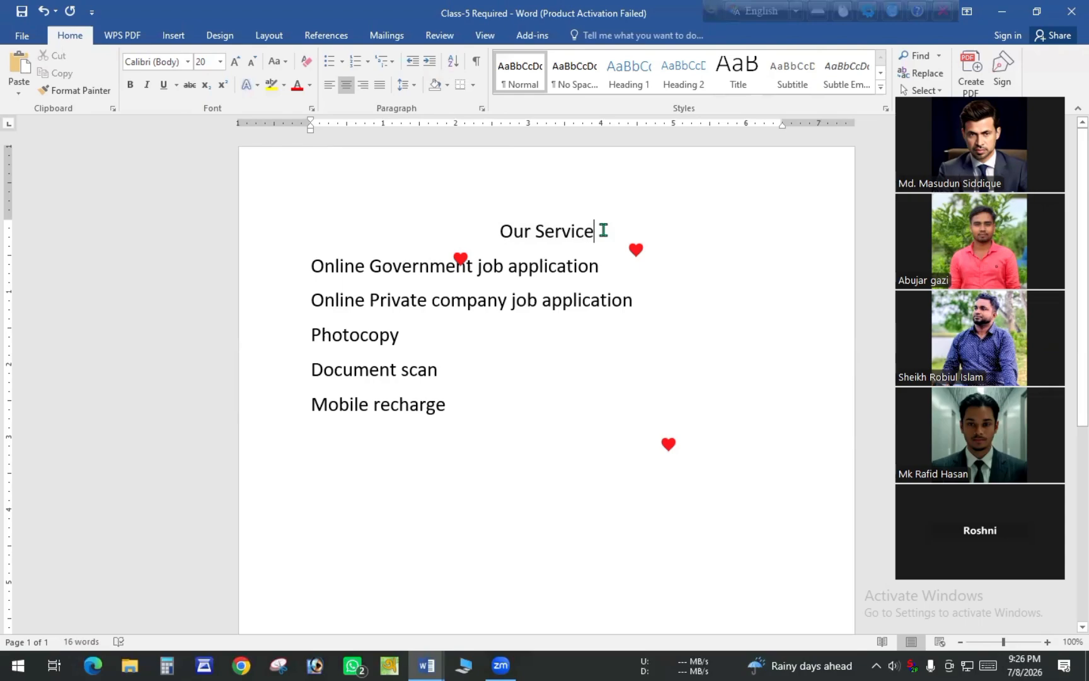
left_click_drag(602, 230, 494, 231)
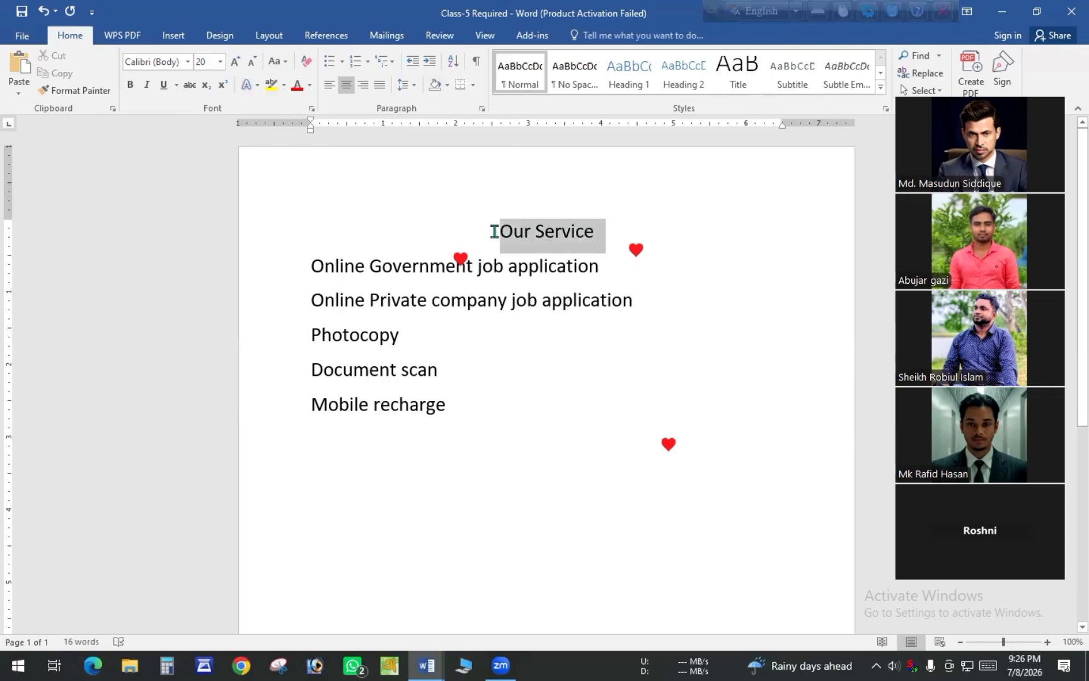
left_click(161, 85)
left_click(602, 233)
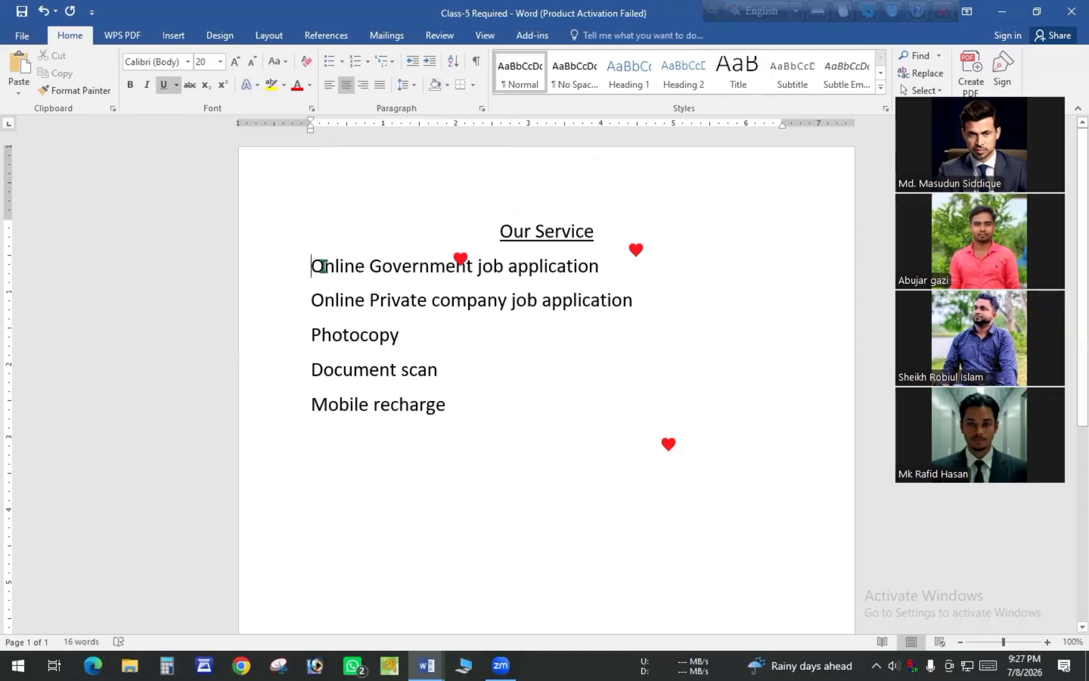
- Turn the five service lines below the heading into a bulleted list and switch its bullets to the four-diamond style
left_click_drag(314, 266, 572, 267)
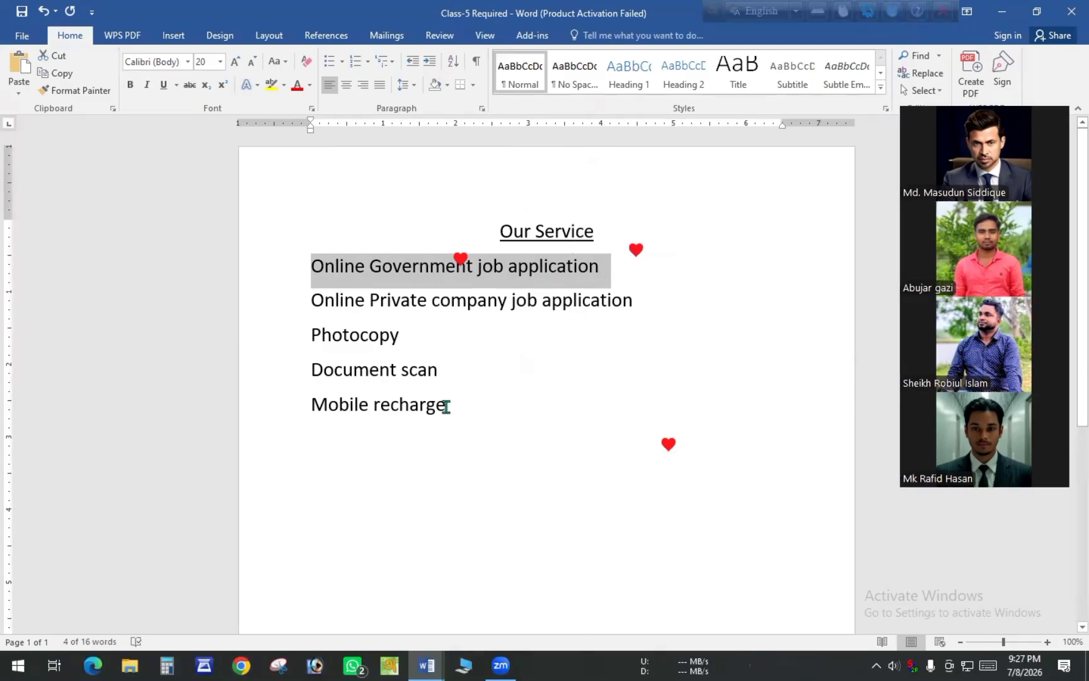
left_click_drag(446, 406, 306, 280)
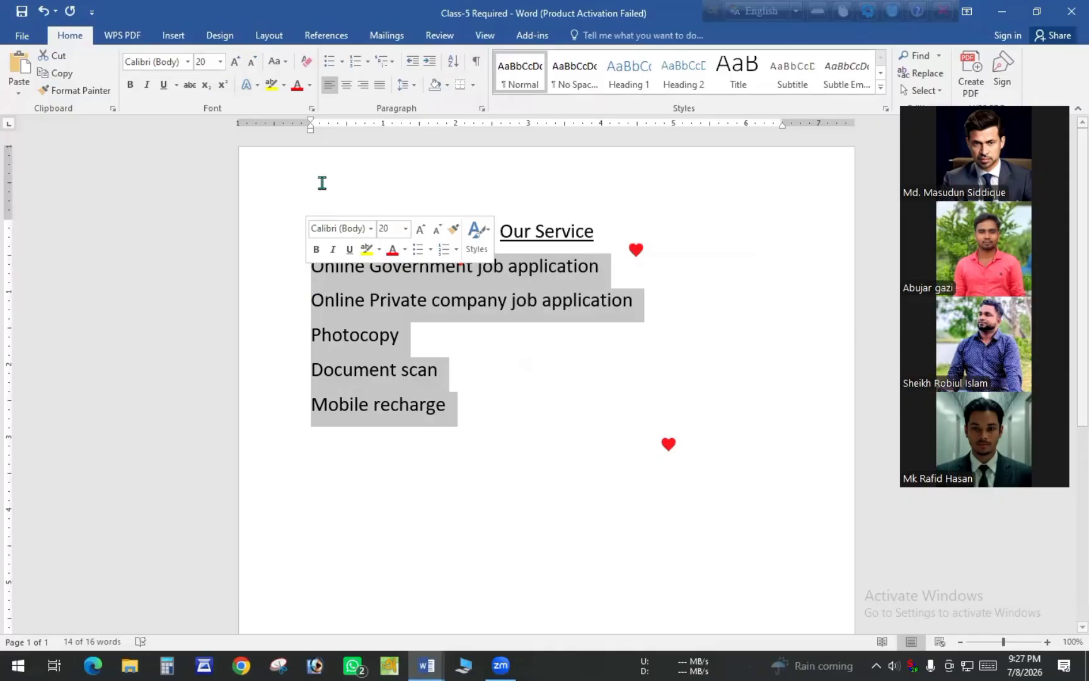
left_click(330, 62)
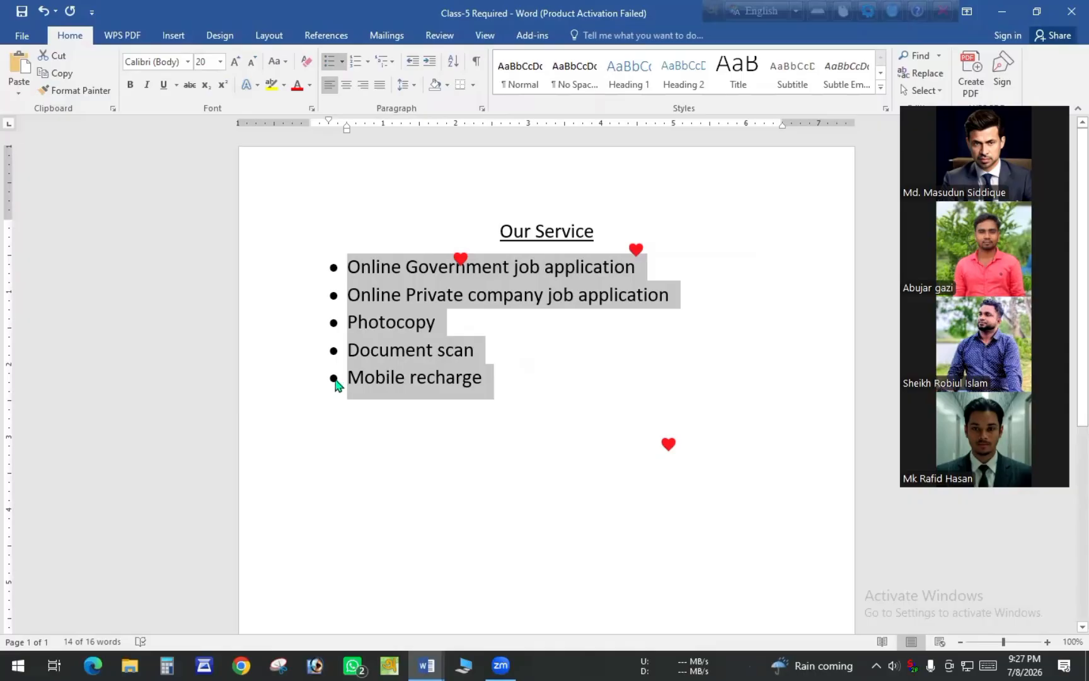
left_click(343, 61)
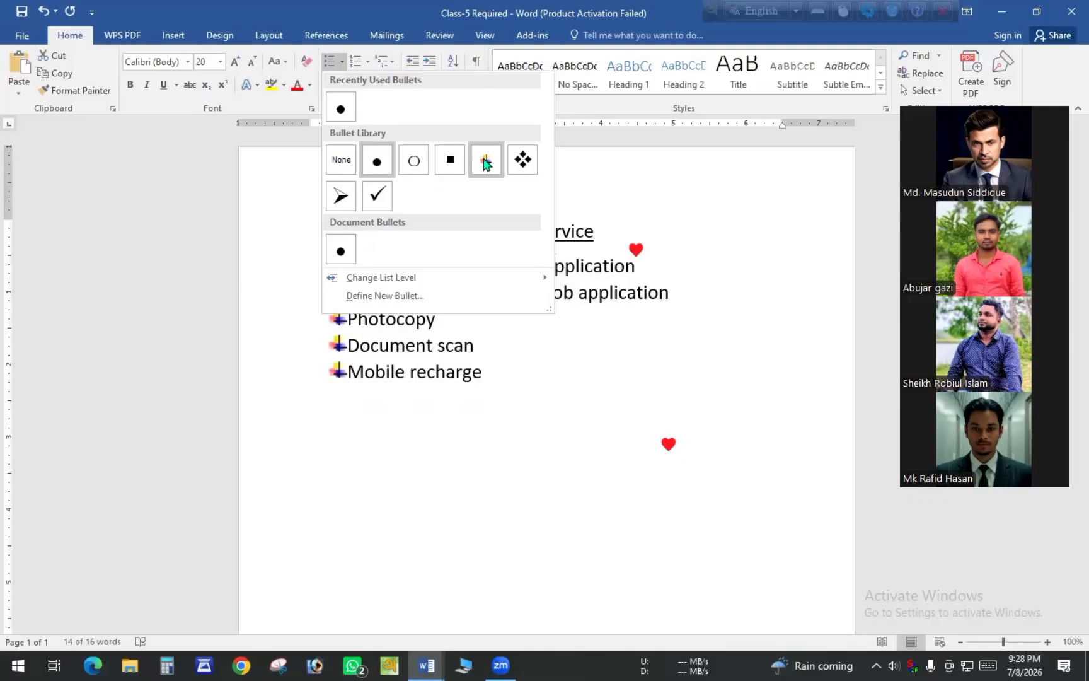
left_click(521, 160)
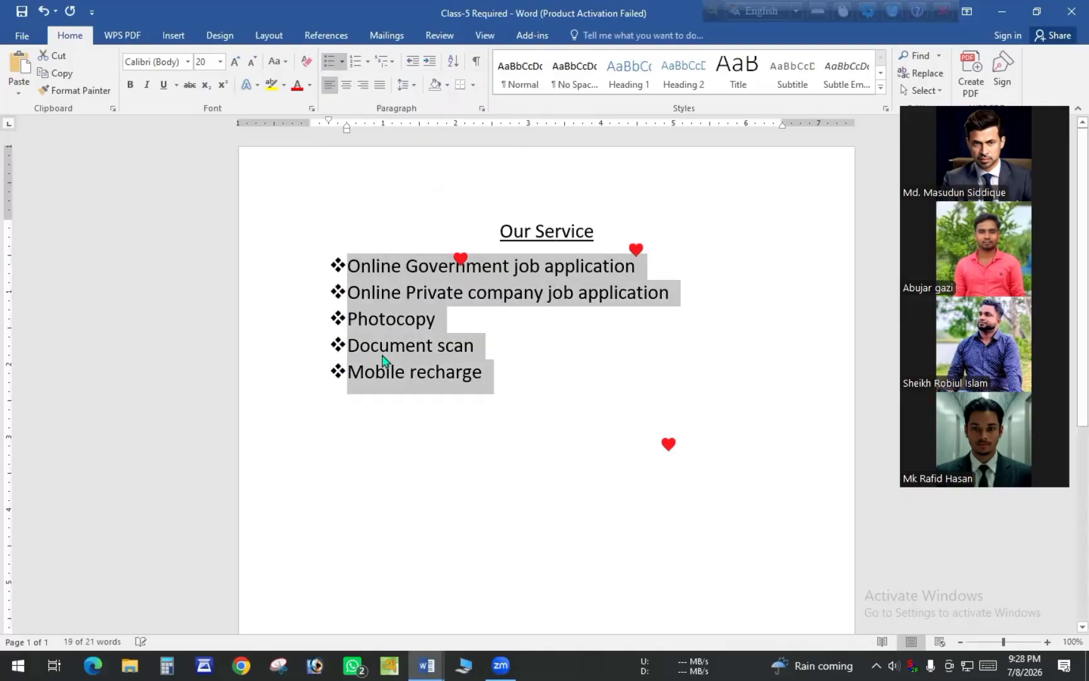
- Define a new bullet for the five service lines using the eight-pointed star symbol, Wingdings character 173
left_click(342, 62)
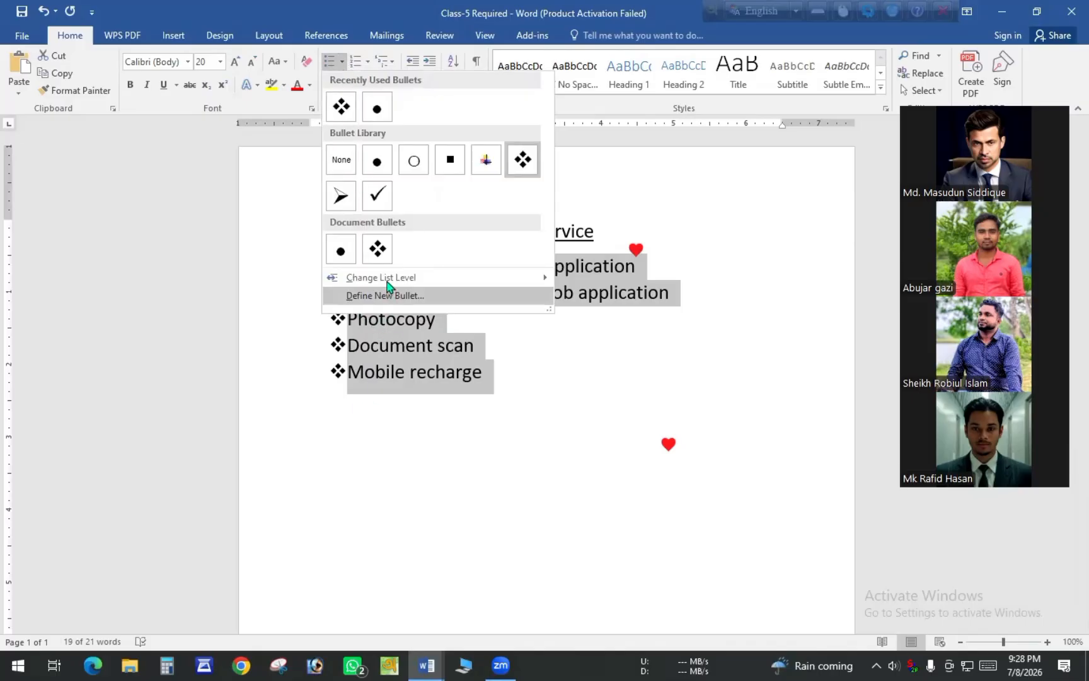
mouse_move(384, 280)
left_click(407, 296)
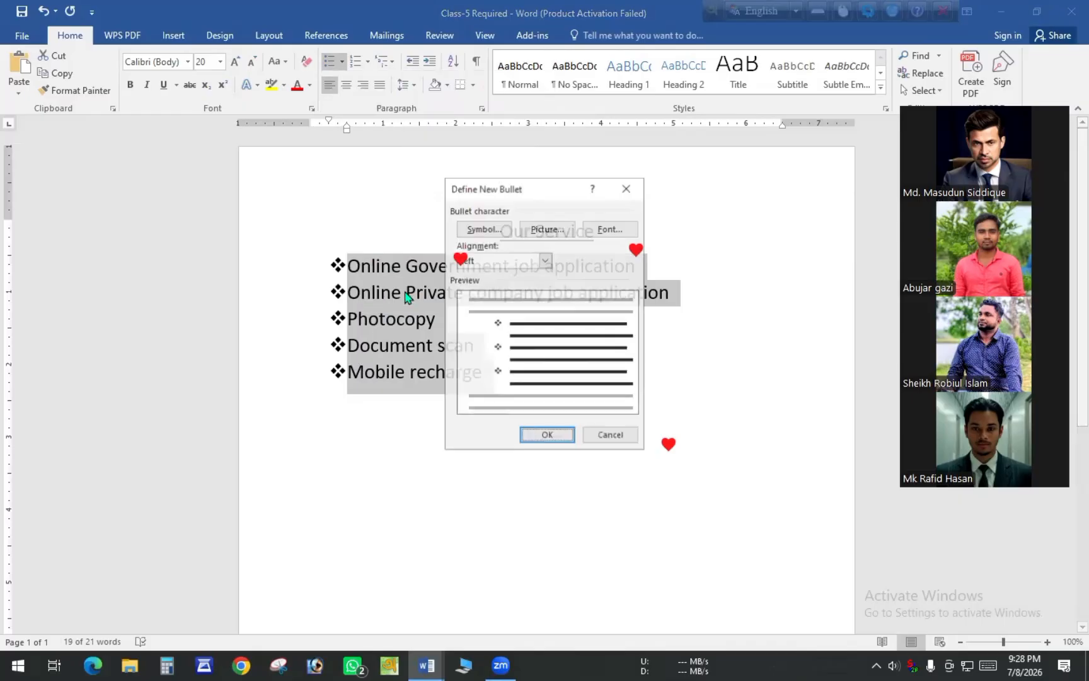
left_click(484, 230)
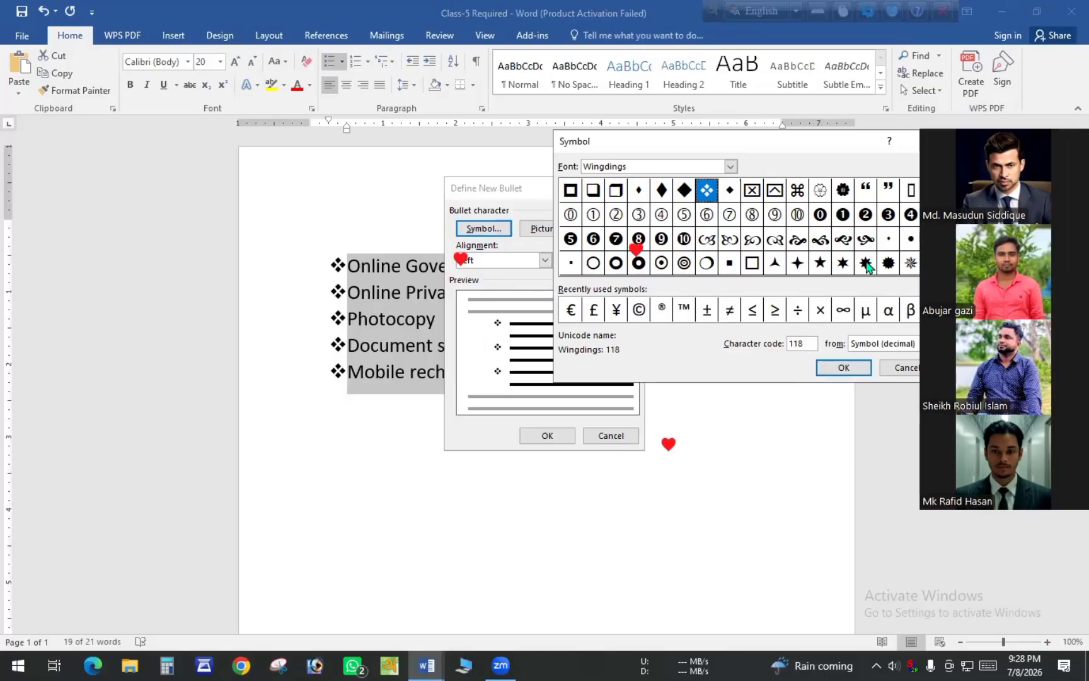
left_click(866, 264)
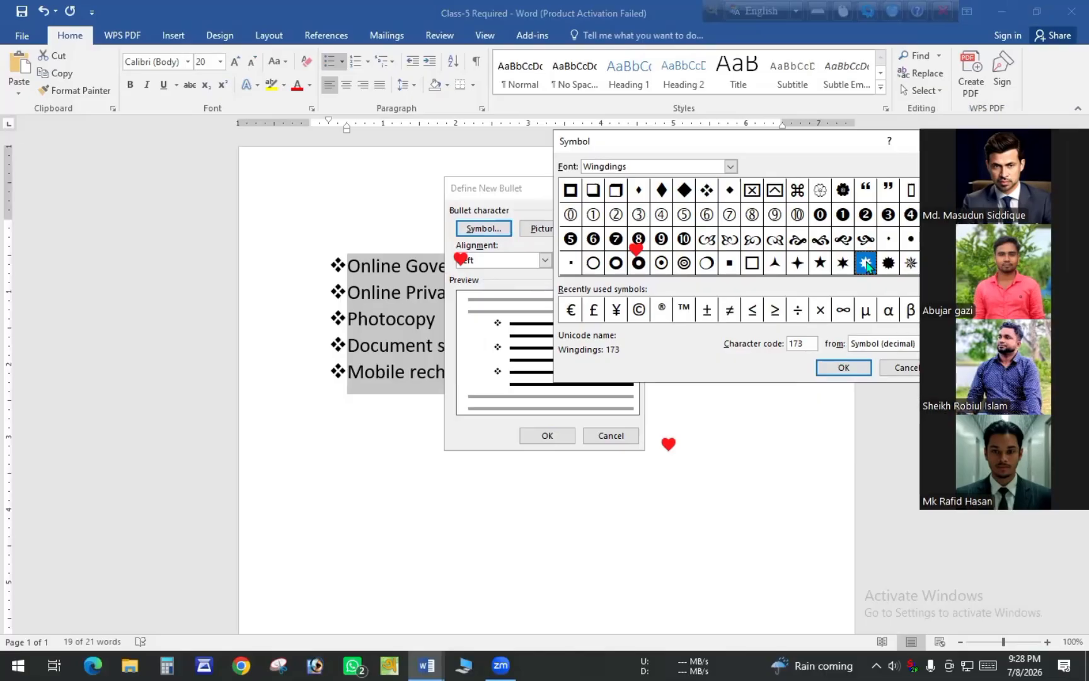
left_click(842, 369)
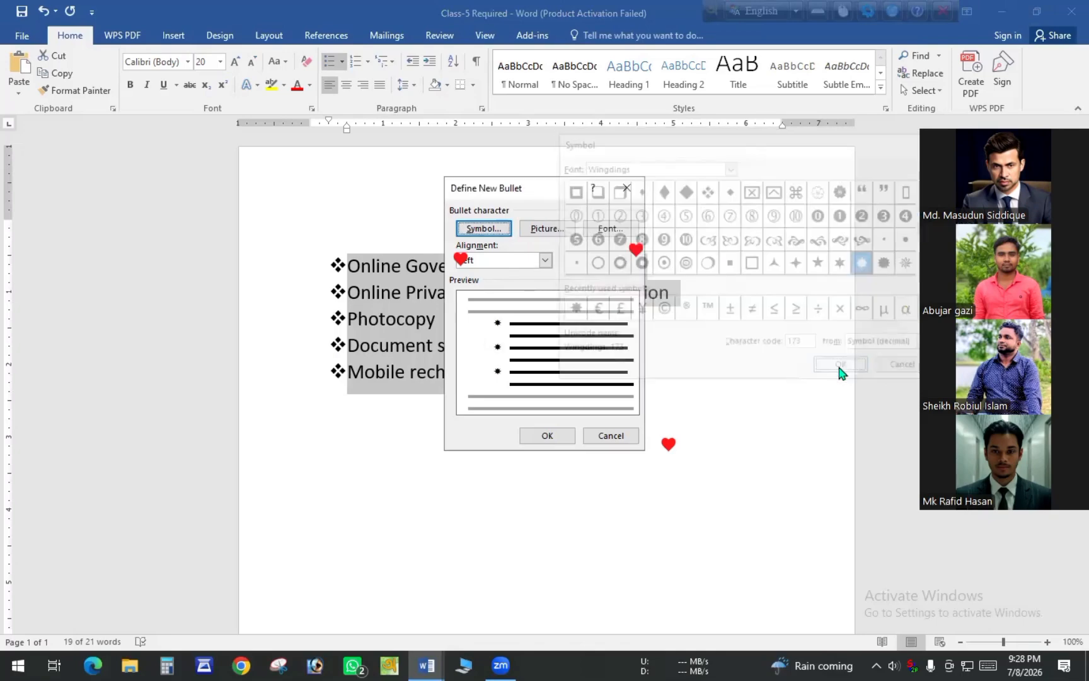
left_click(546, 436)
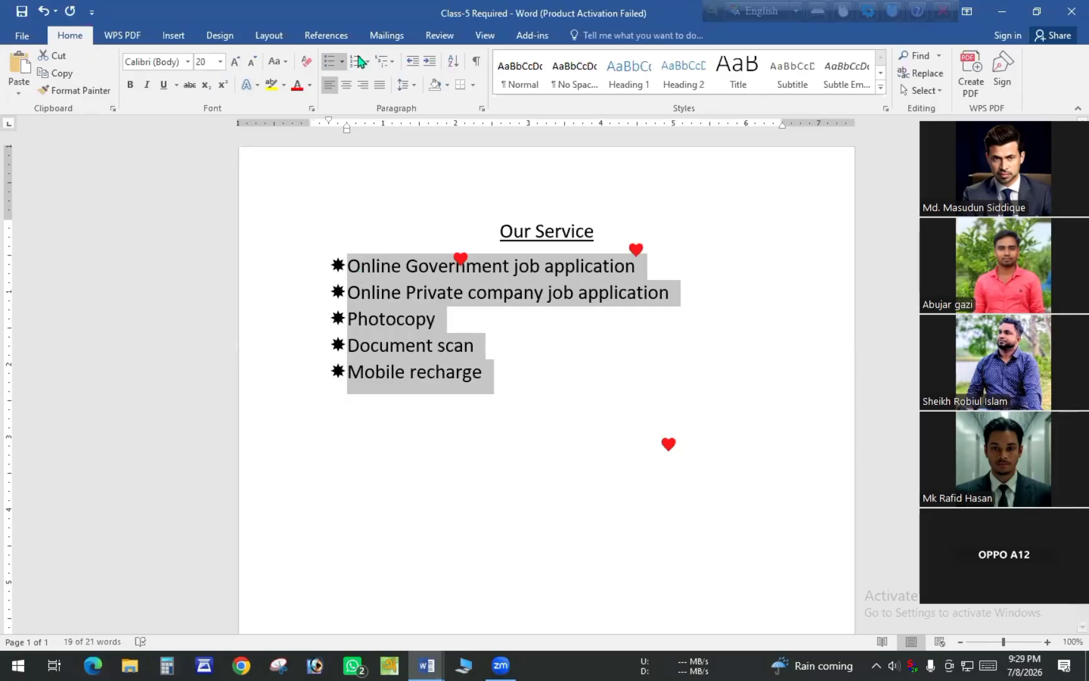
- Browse the Wingdings characters offered for a new bullet symbol without choosing one
left_click(341, 63)
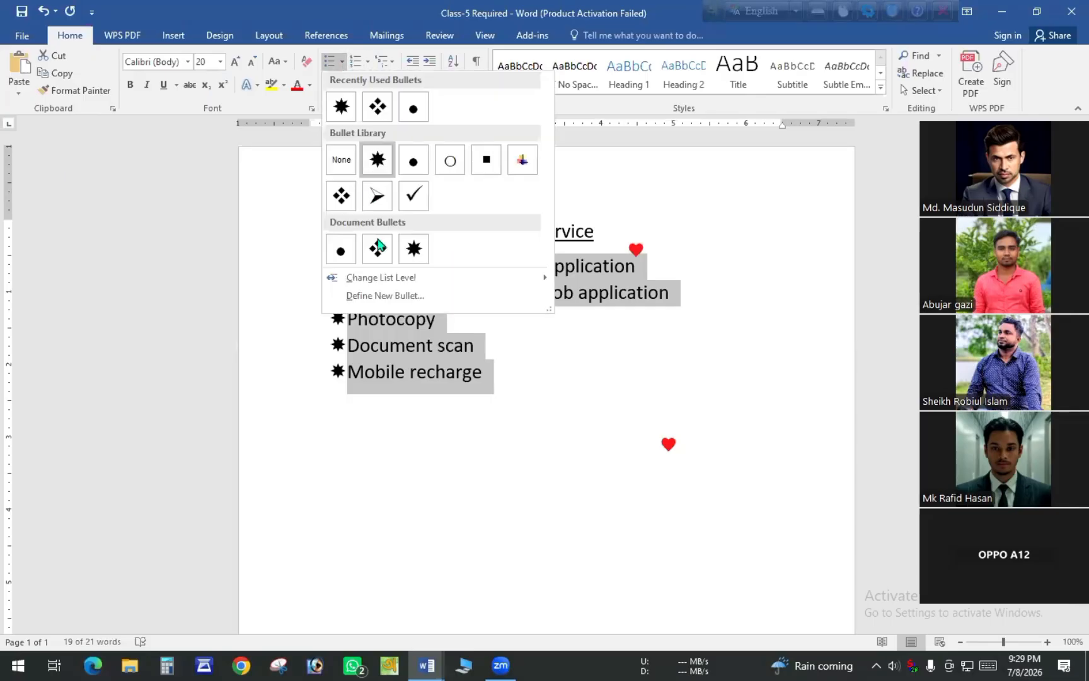
left_click(381, 296)
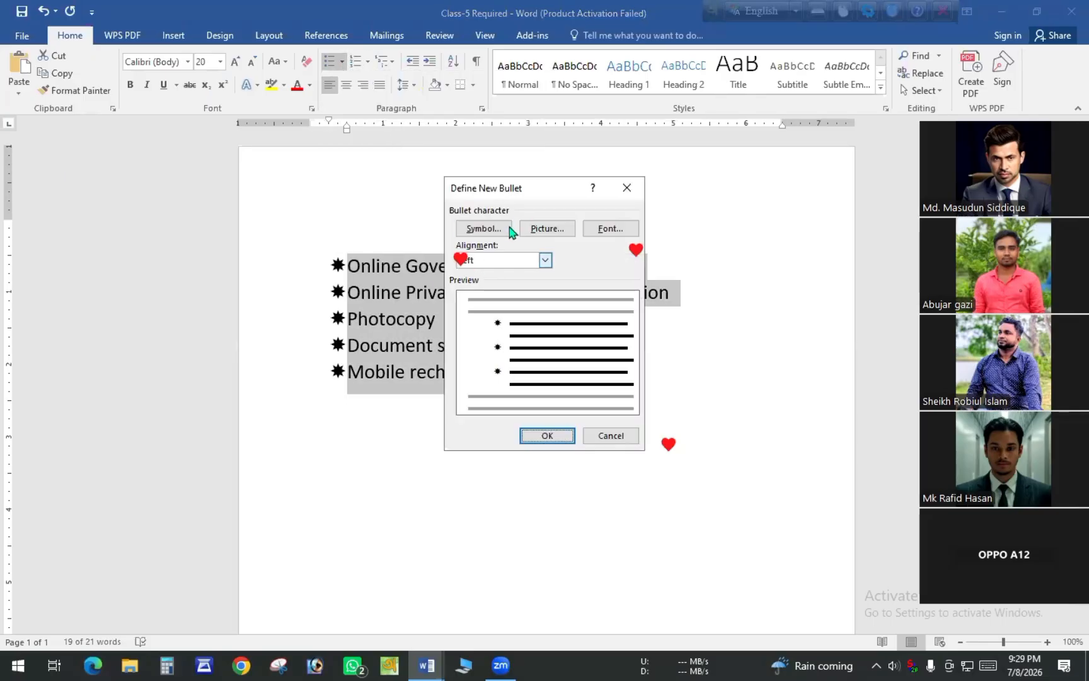
left_click(485, 228)
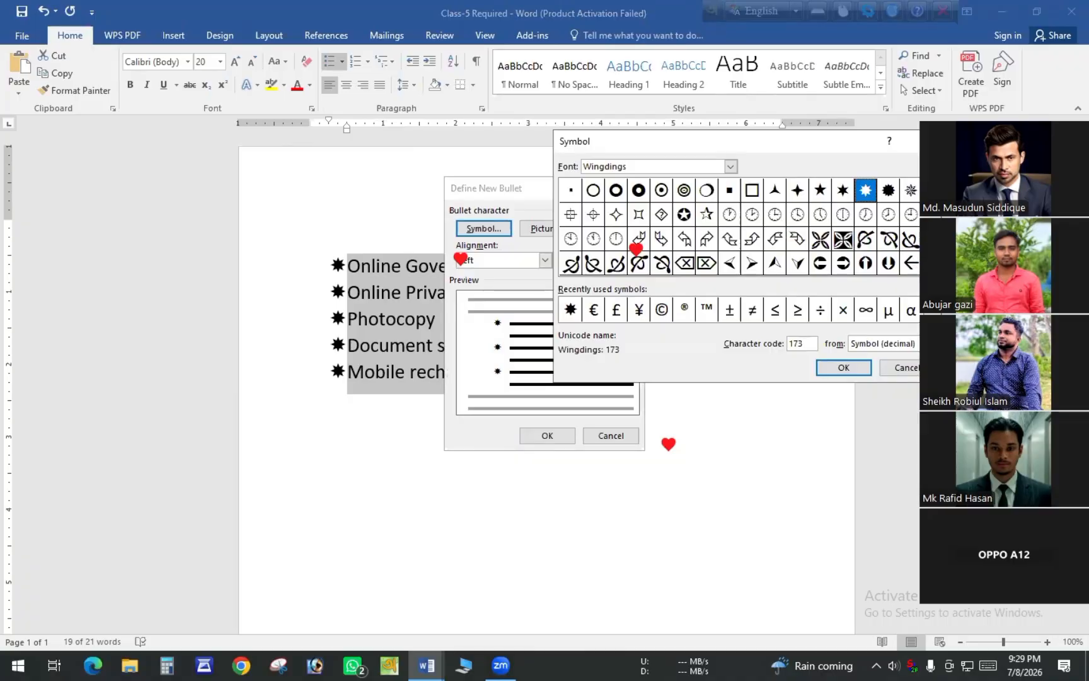
scroll(637, 249, "up", 4)
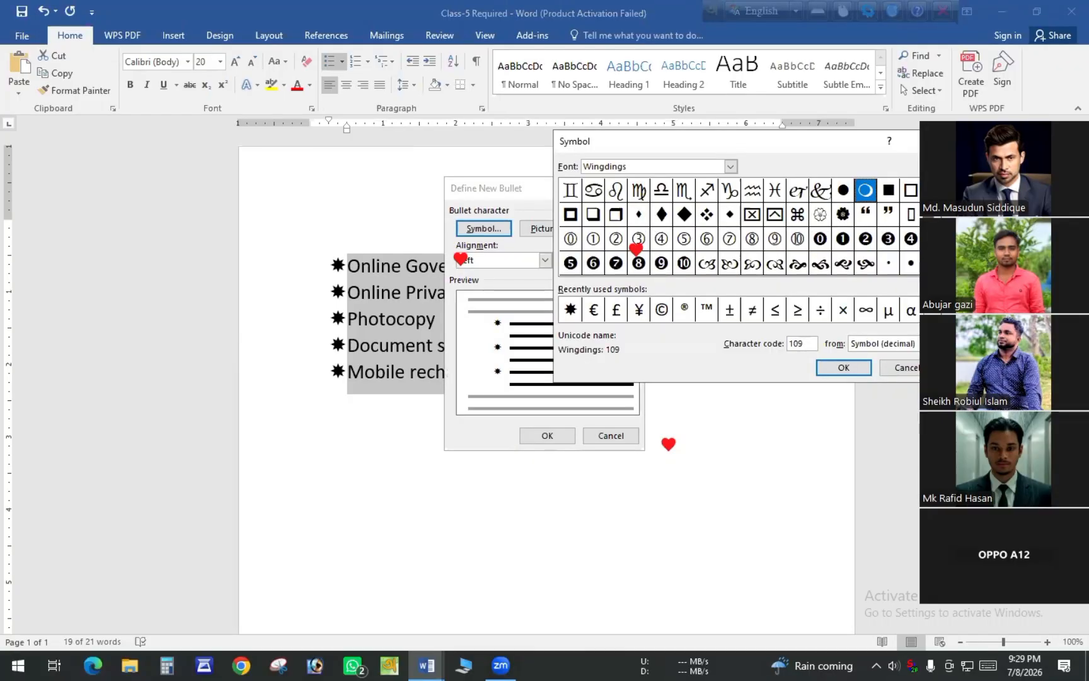
scroll(637, 249, "up", 2)
scroll(636, 249, "up", 1)
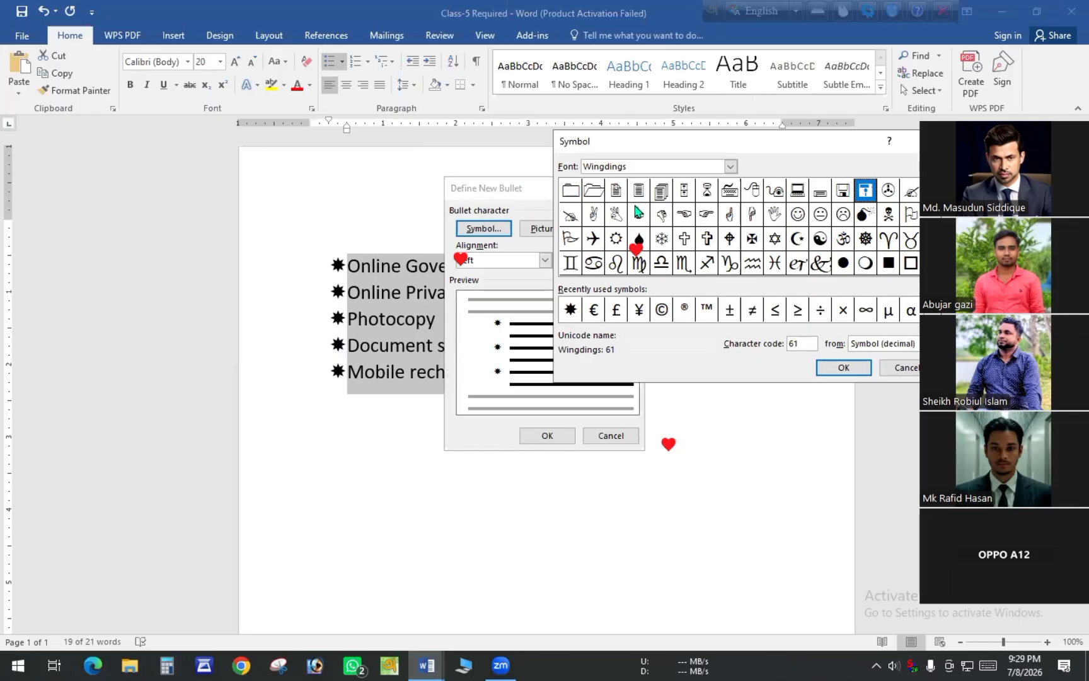
left_click(906, 368)
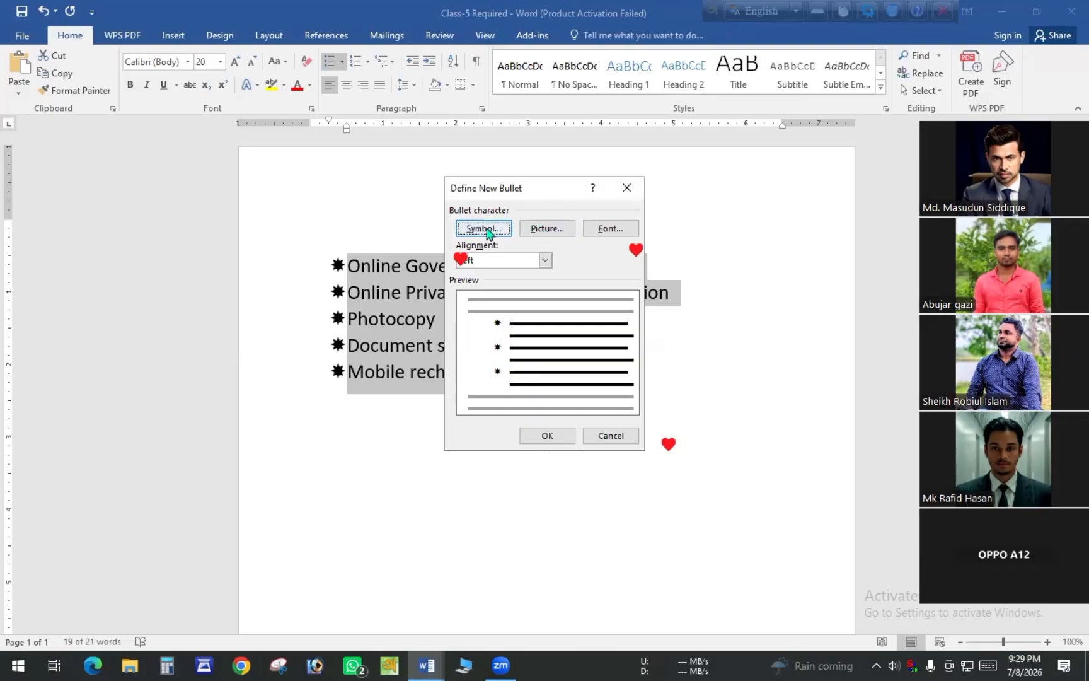
- Define a picture bullet for the service list from the "Capture" image in the Pictures folder
left_click(546, 230)
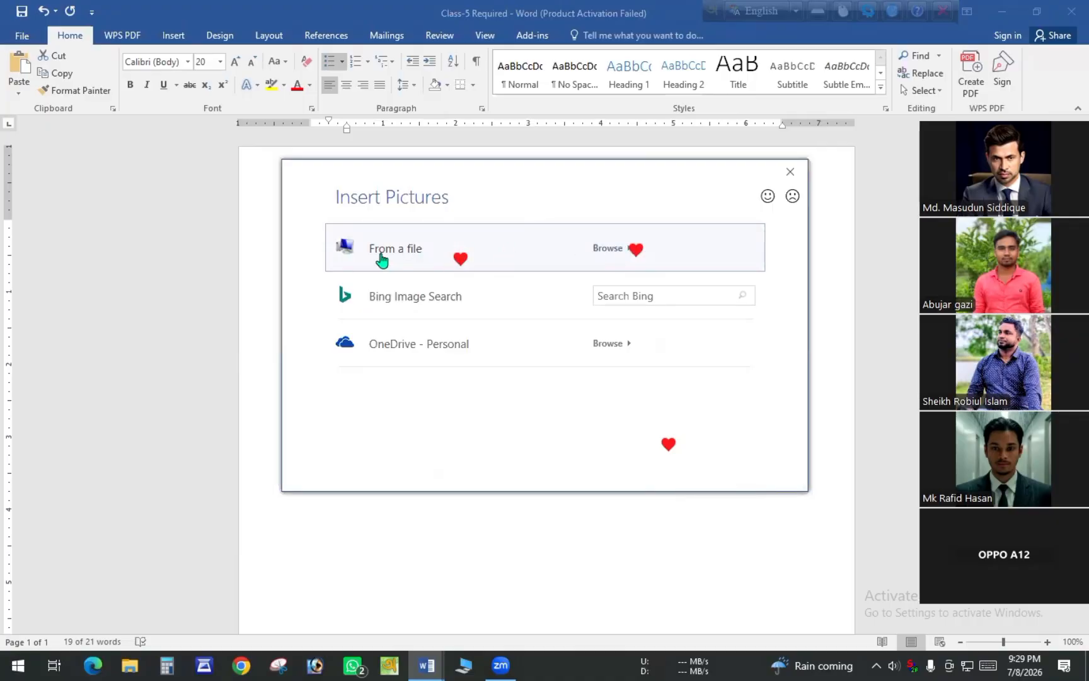
left_click(607, 249)
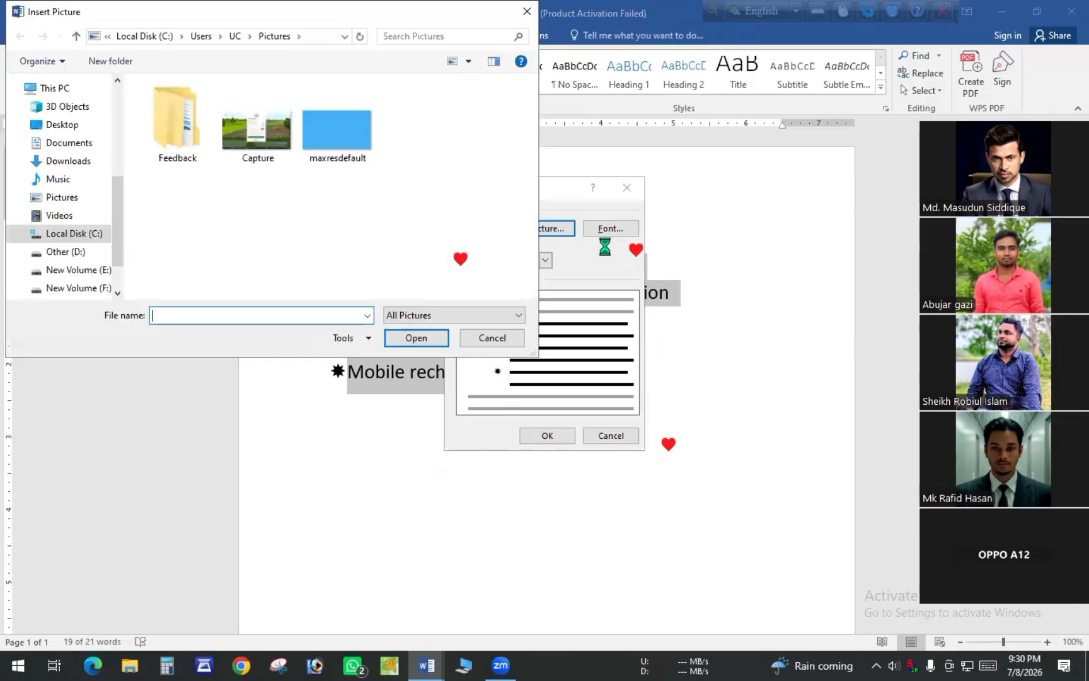
left_click(261, 134)
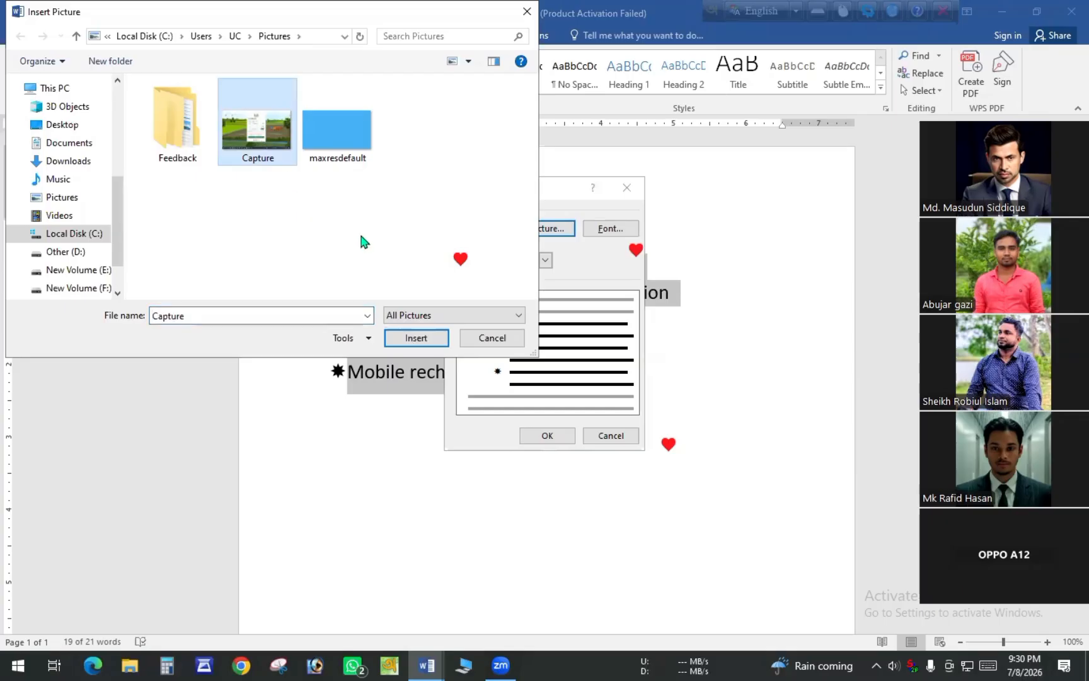
left_click(415, 340)
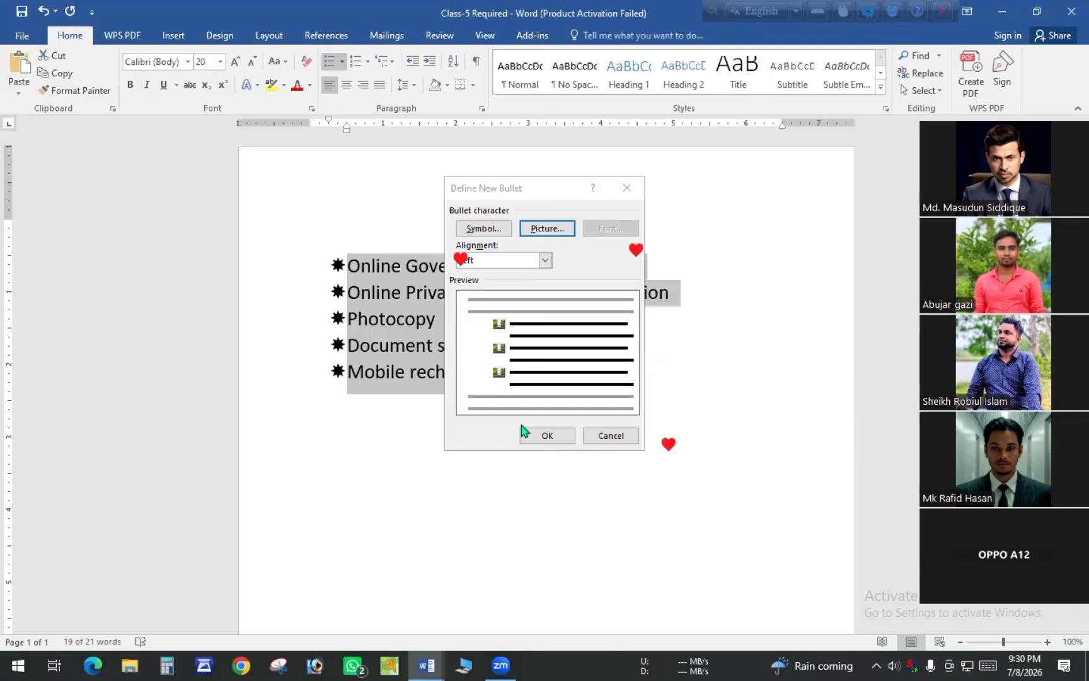
left_click(546, 437)
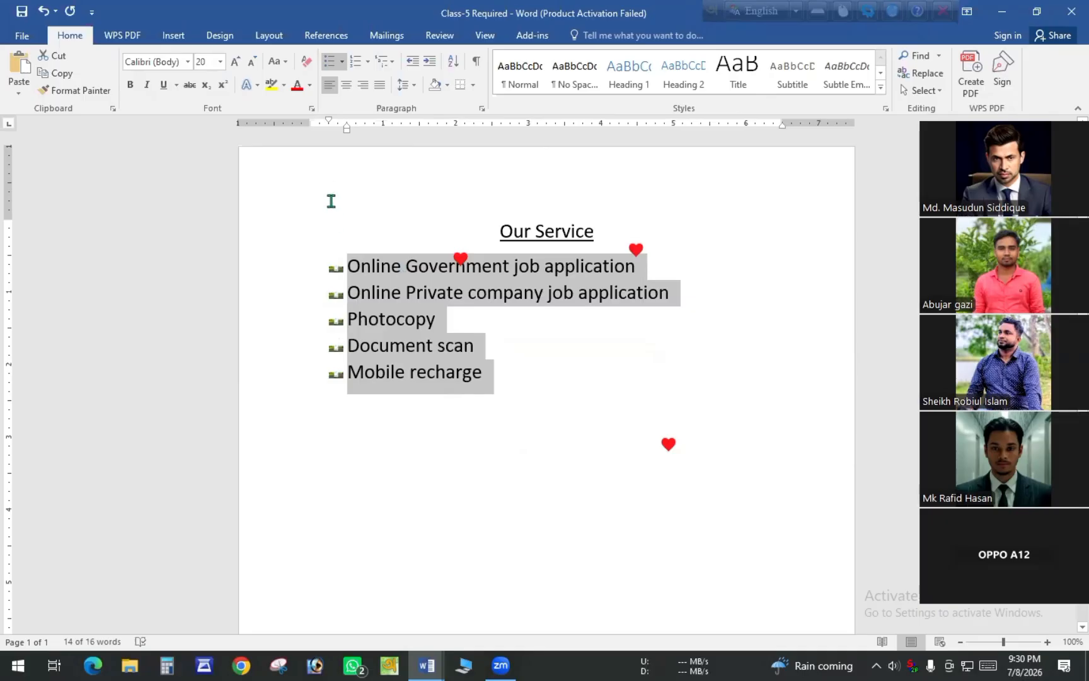
- Select the five service lines and examine the Symbol font characters available for a new bullet, leaving the definition unchanged
left_click(499, 374)
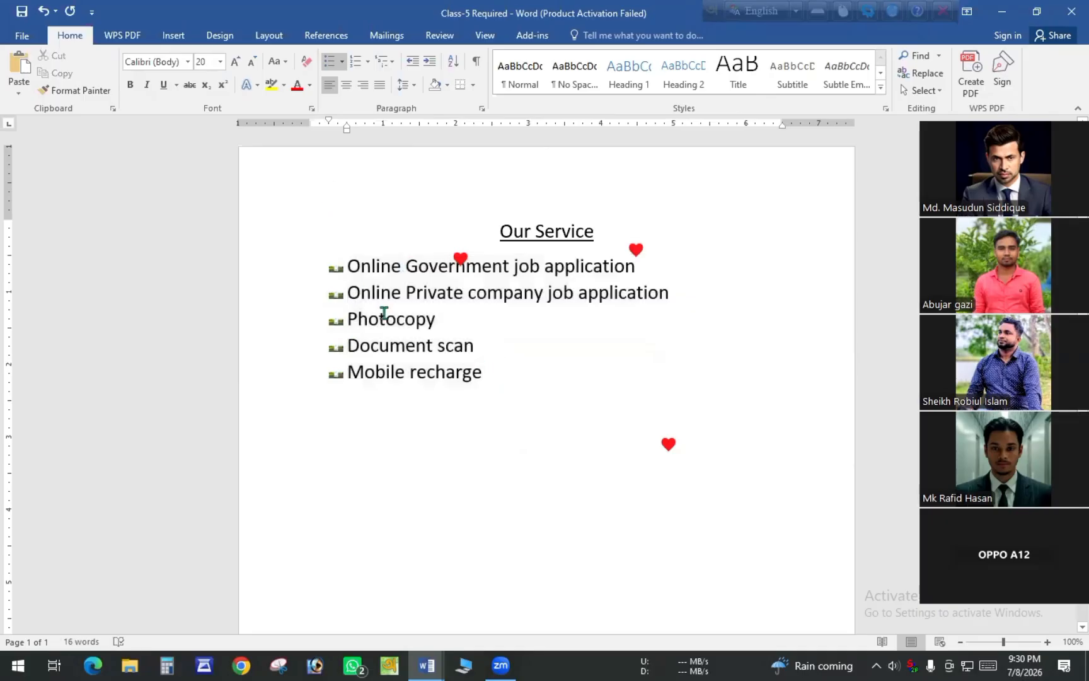
left_click(347, 265, "shift")
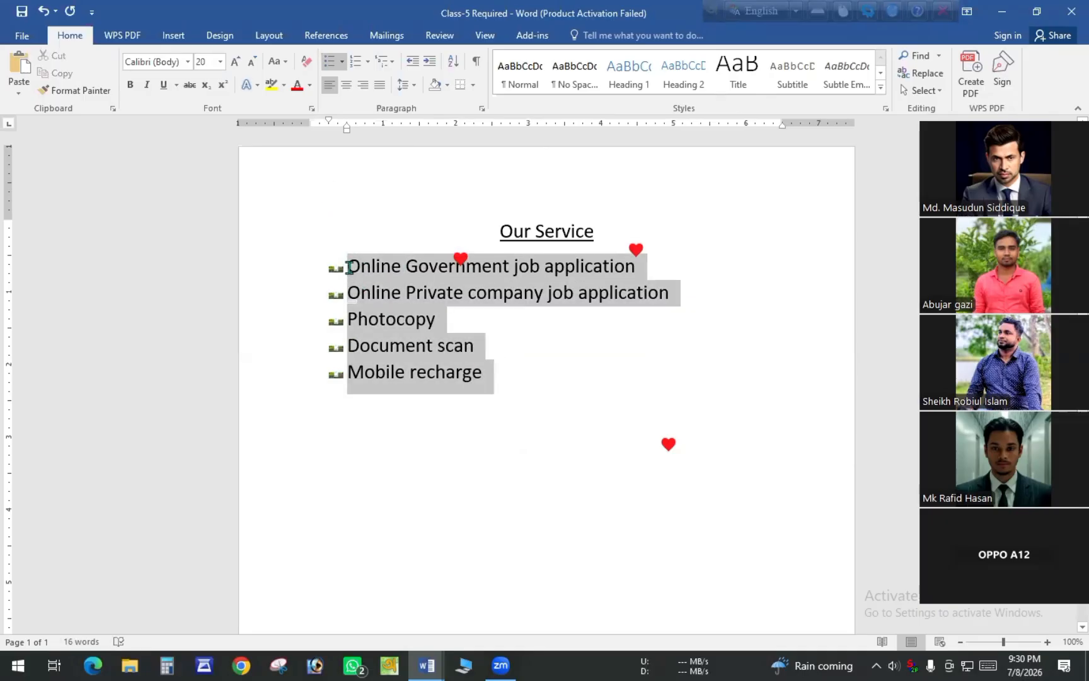
left_click(341, 61)
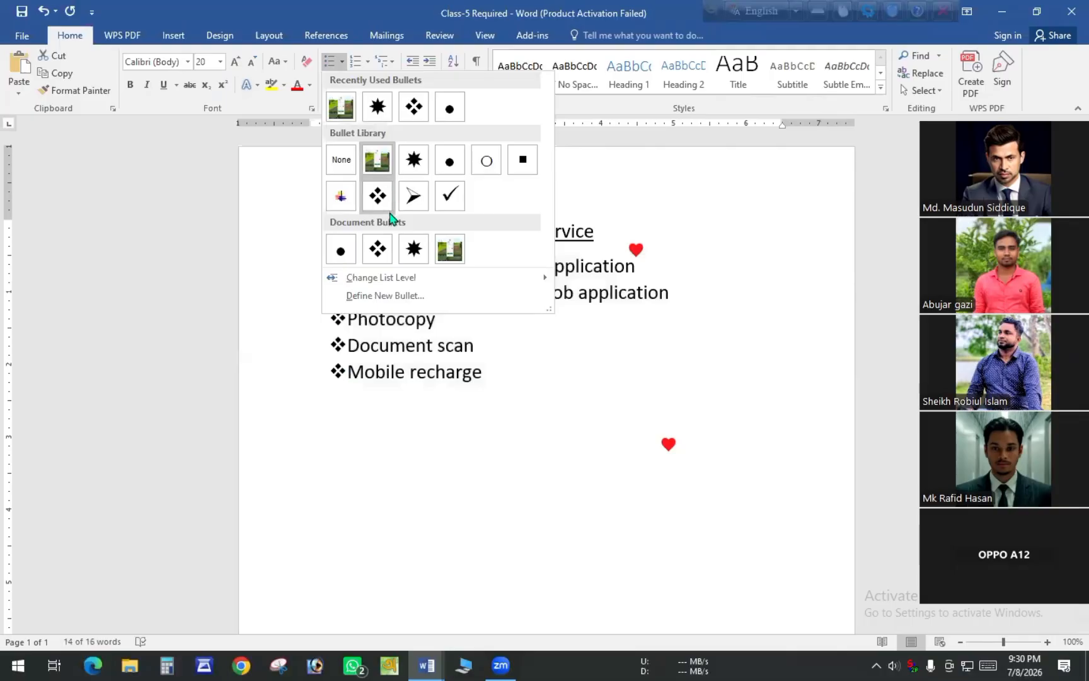
left_click(365, 295)
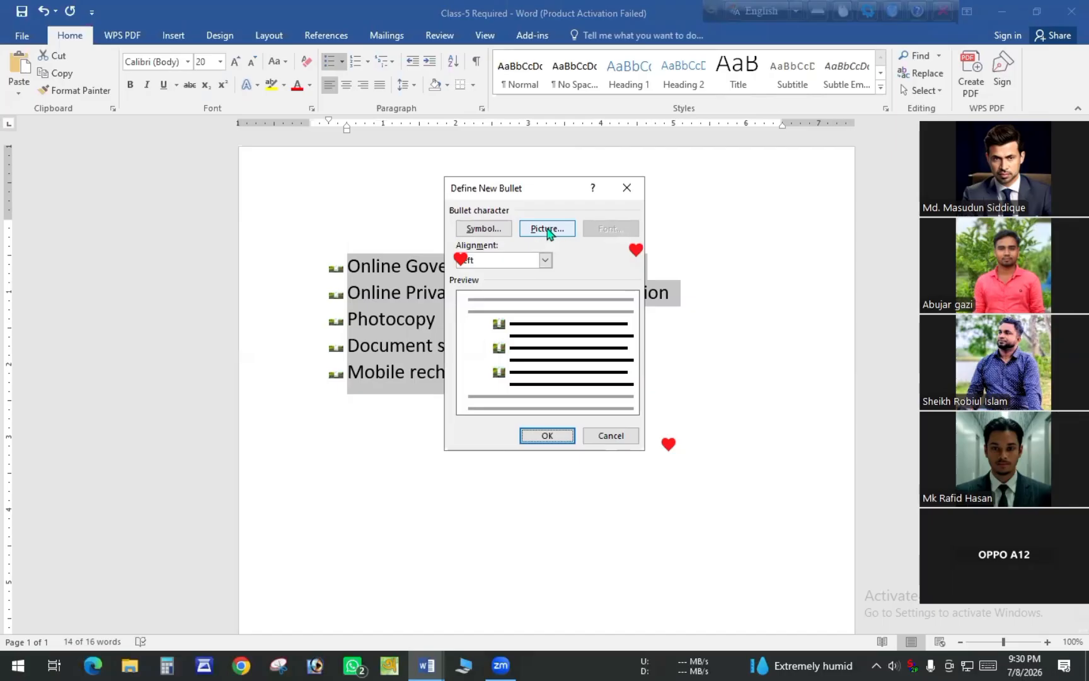
left_click(484, 229)
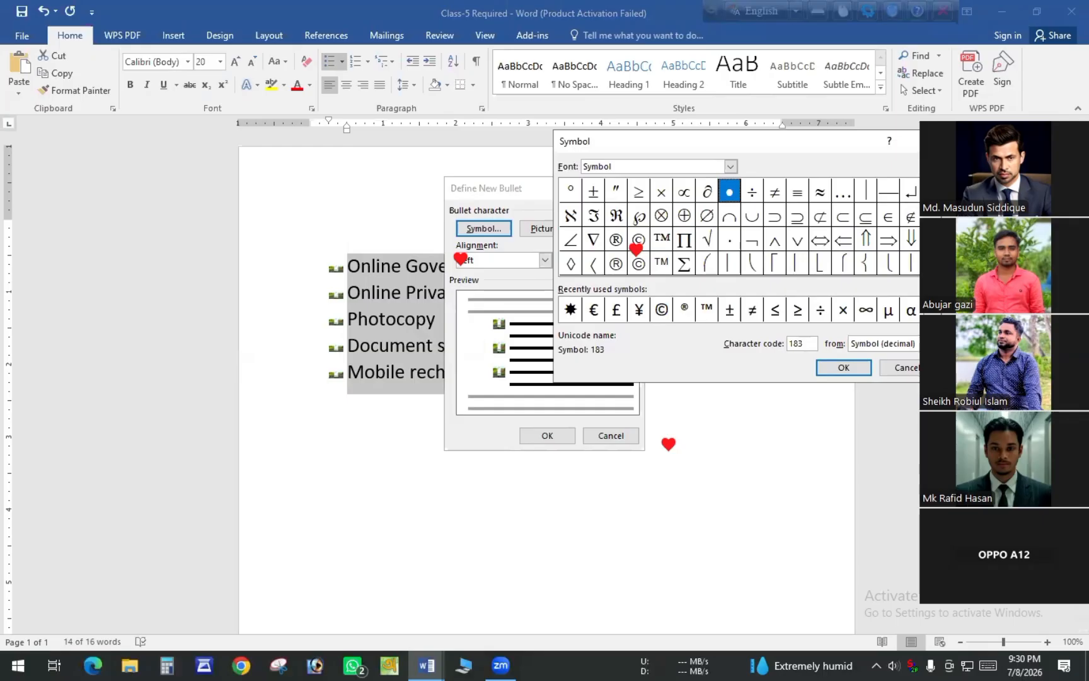
scroll(738, 227, "up", 3)
scroll(738, 227, "up", 1)
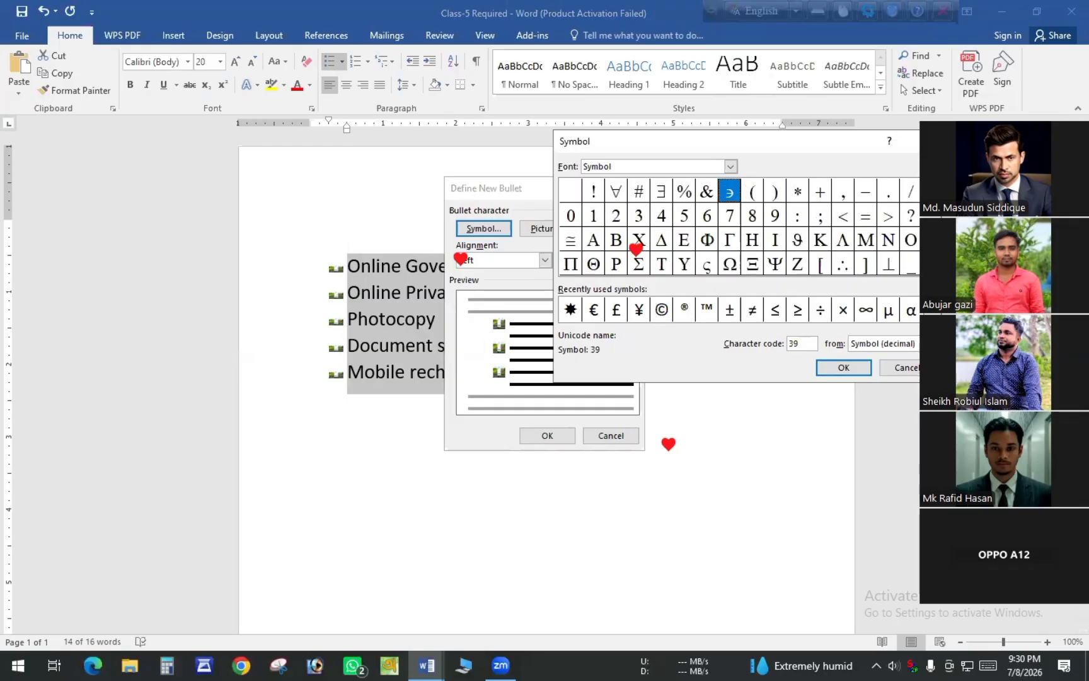
scroll(739, 227, "down", 5)
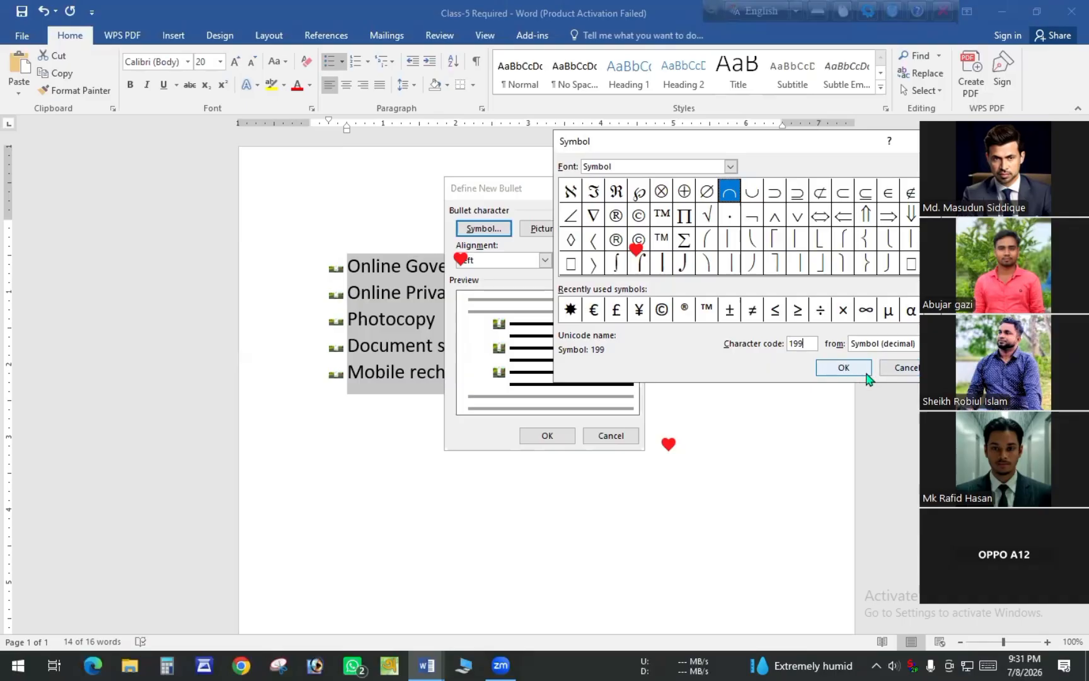
left_click(902, 370)
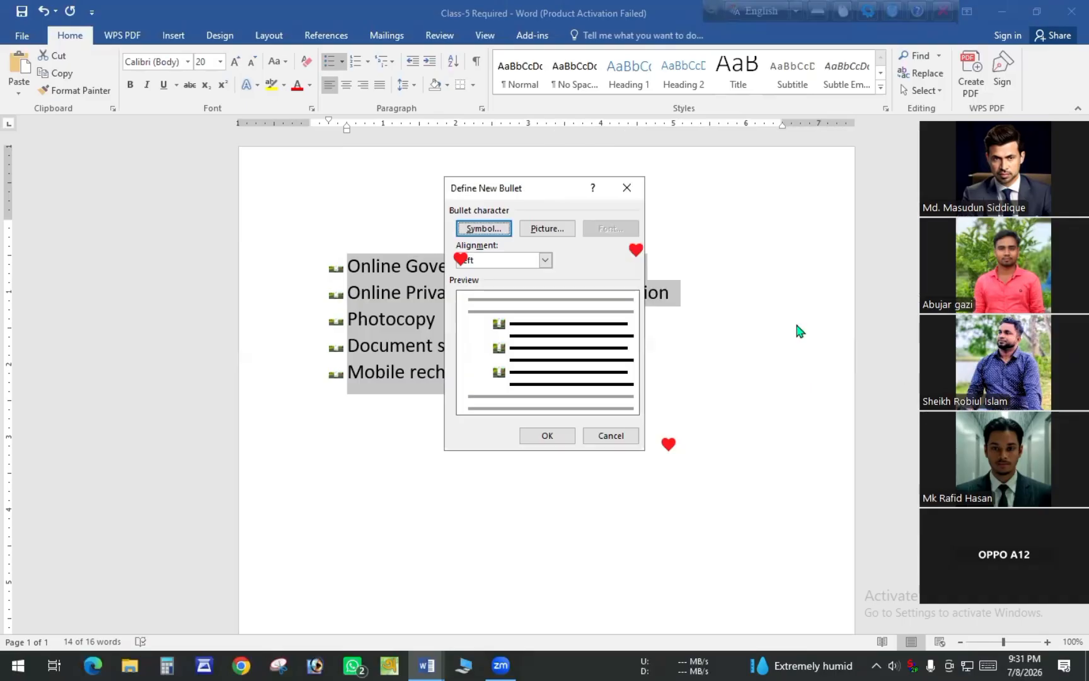
left_click(623, 189)
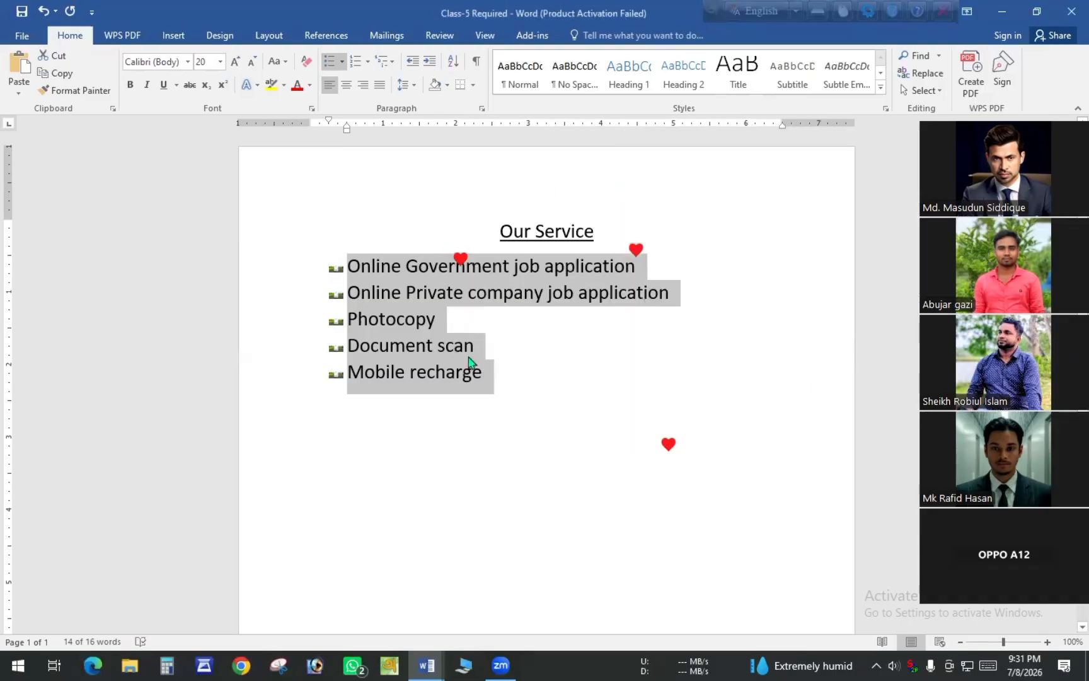
- Remove the bullets from the five service lines below the "Our Service" heading
left_click(486, 371)
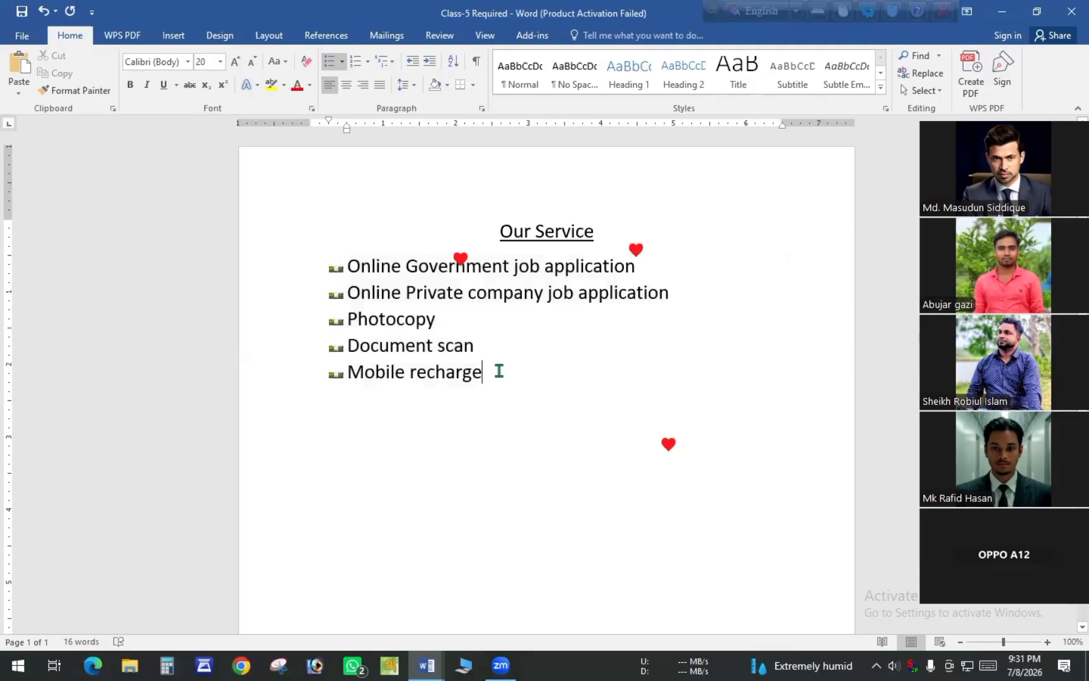
left_click_drag(482, 372, 341, 258)
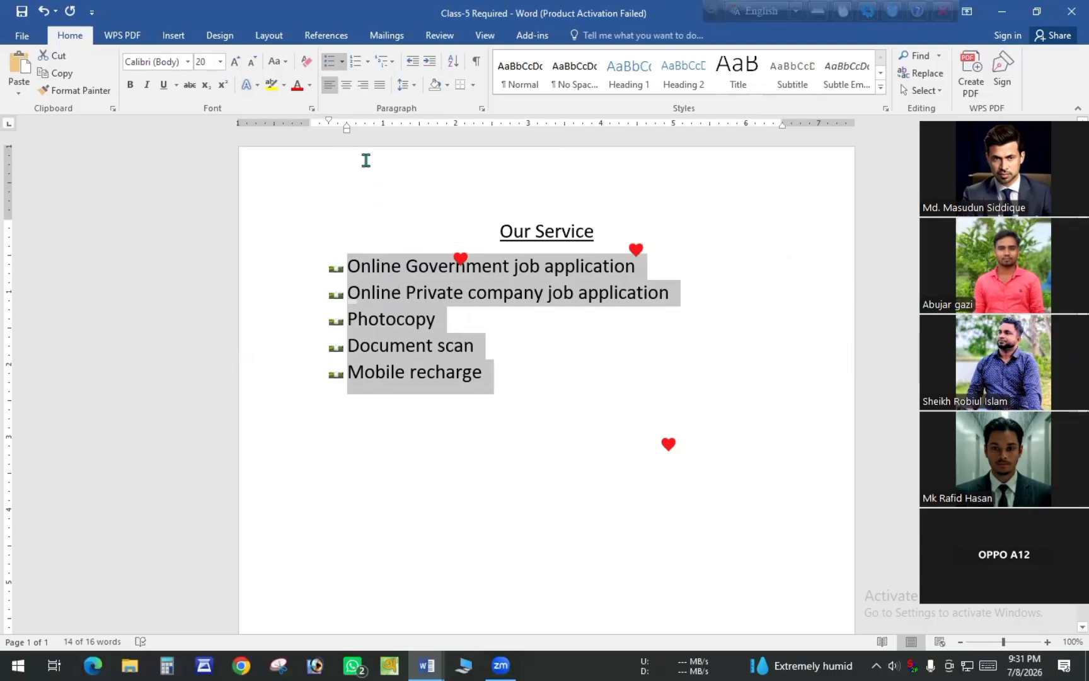
left_click(332, 63)
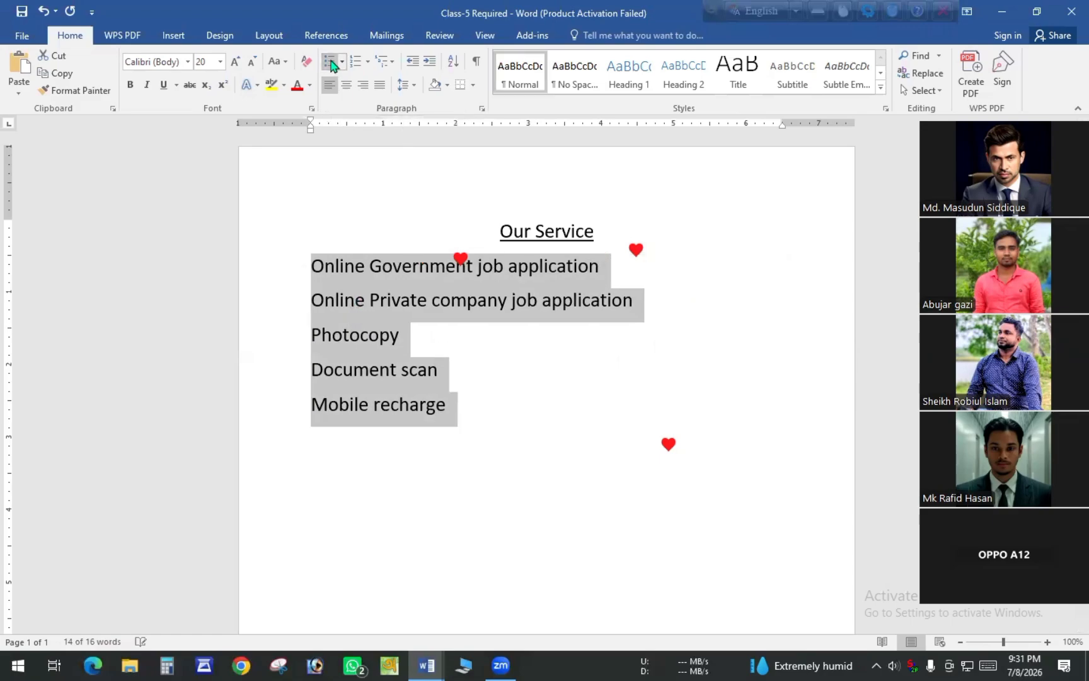
left_click(368, 62)
left_click(370, 63)
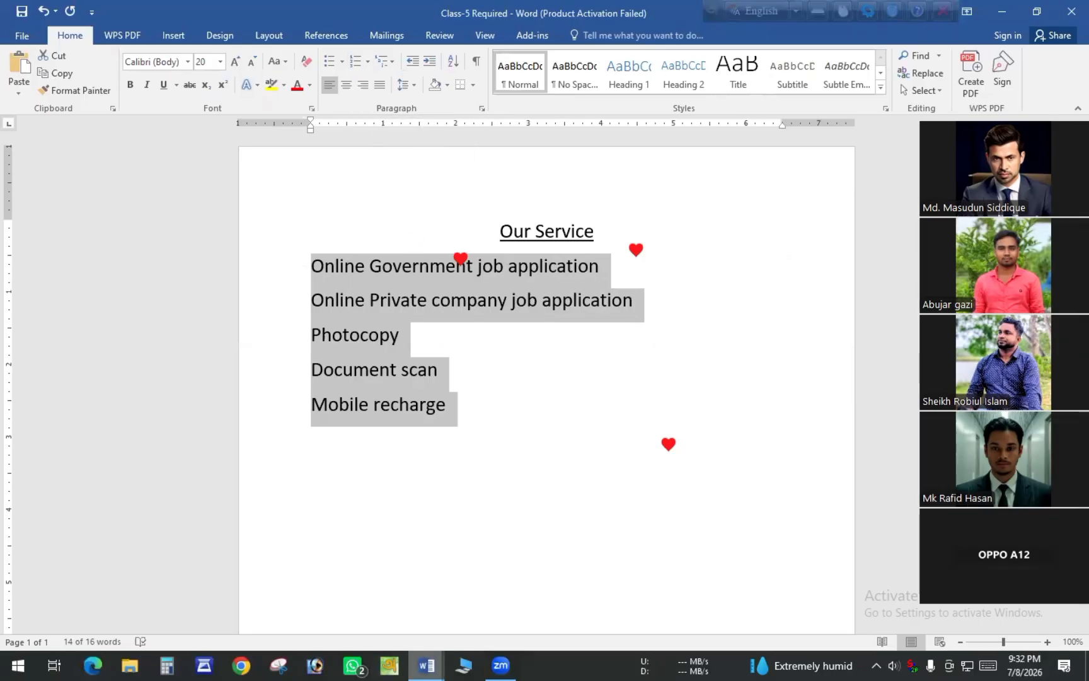
- Check the Numbering topic in the Class-5 document's lesson list and return to the Class-5 Required document
mouse_move(427, 663)
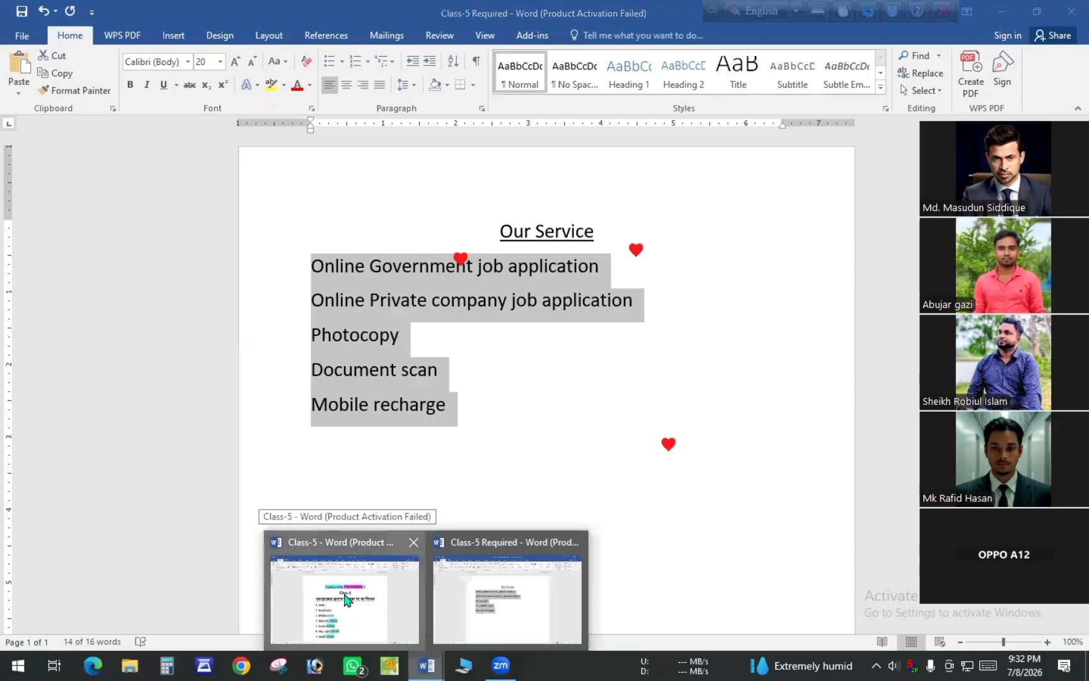
left_click(345, 599)
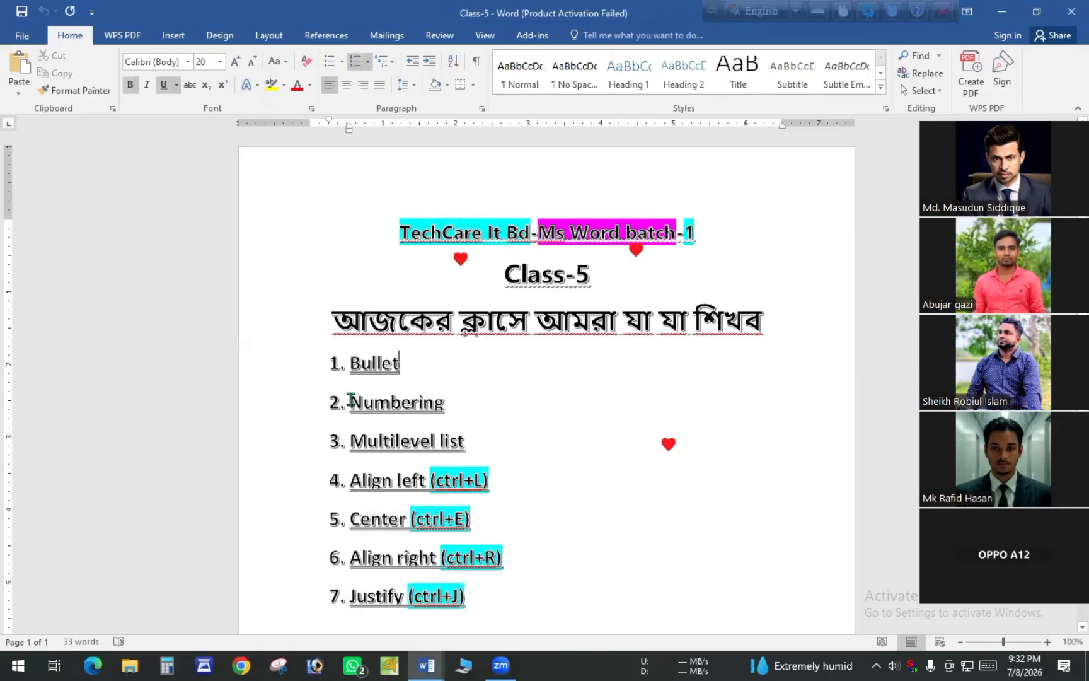
left_click_drag(351, 399, 456, 406)
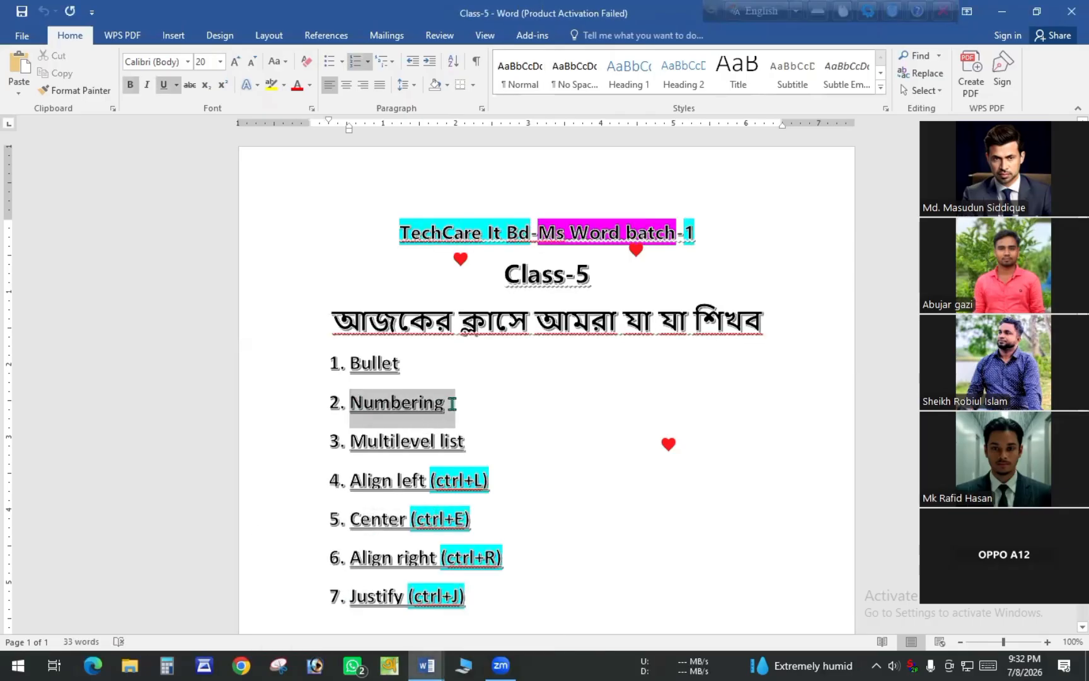
left_click(457, 408)
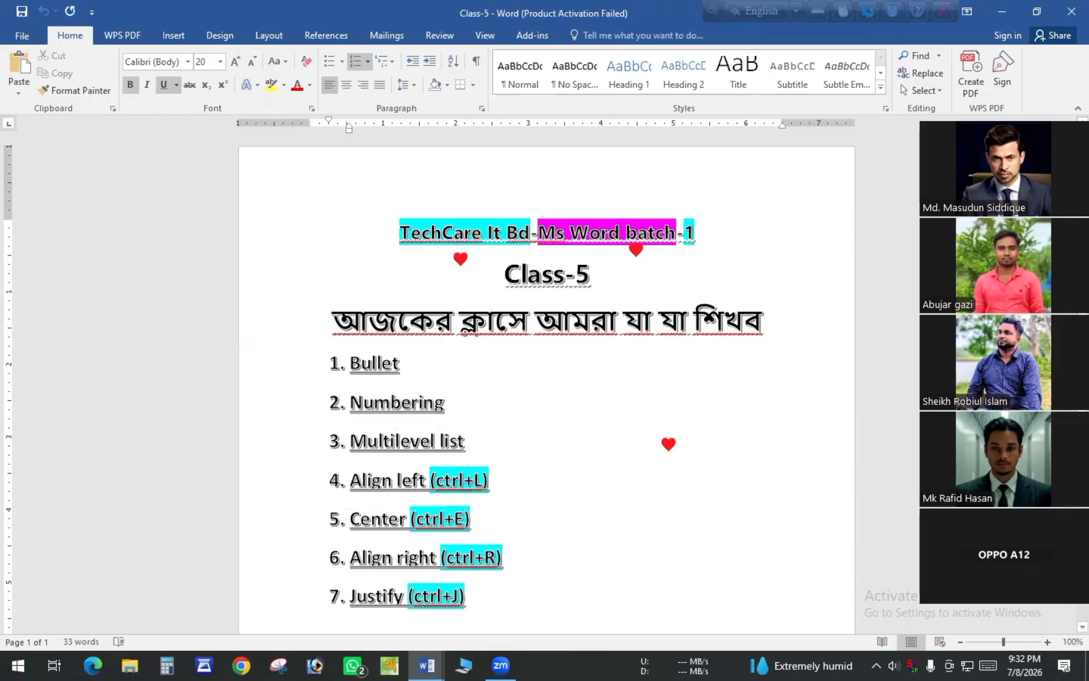
mouse_move(426, 665)
left_click(484, 593)
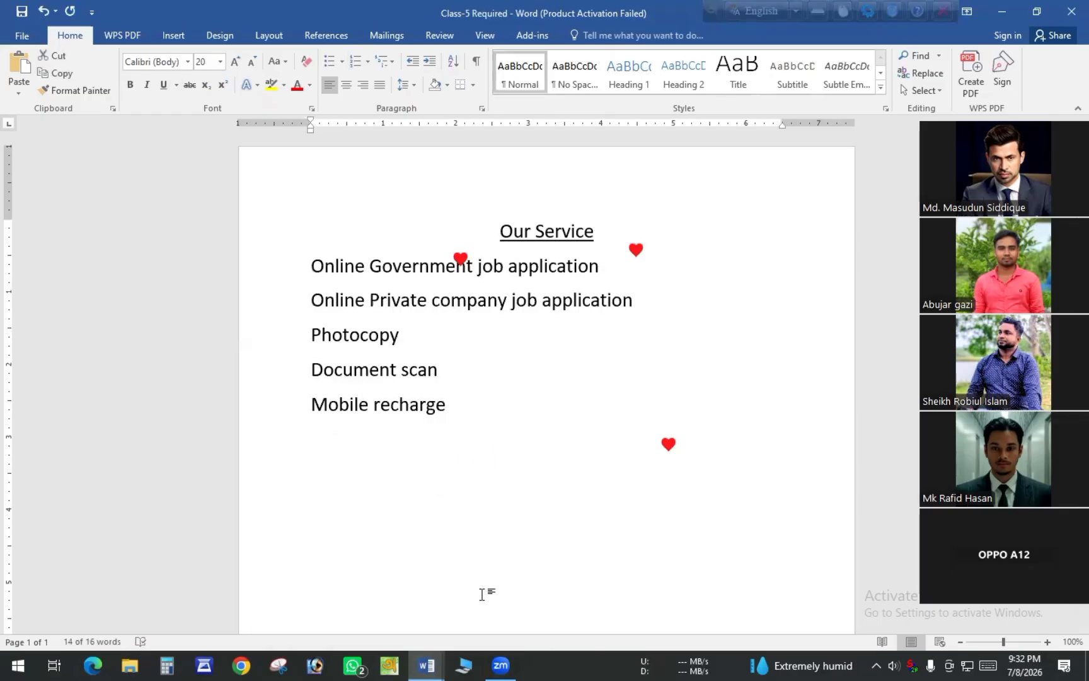
- Apply the picture bullet to the "Online Government job application" line and insert an unbulleted blank line below it
left_click(471, 395)
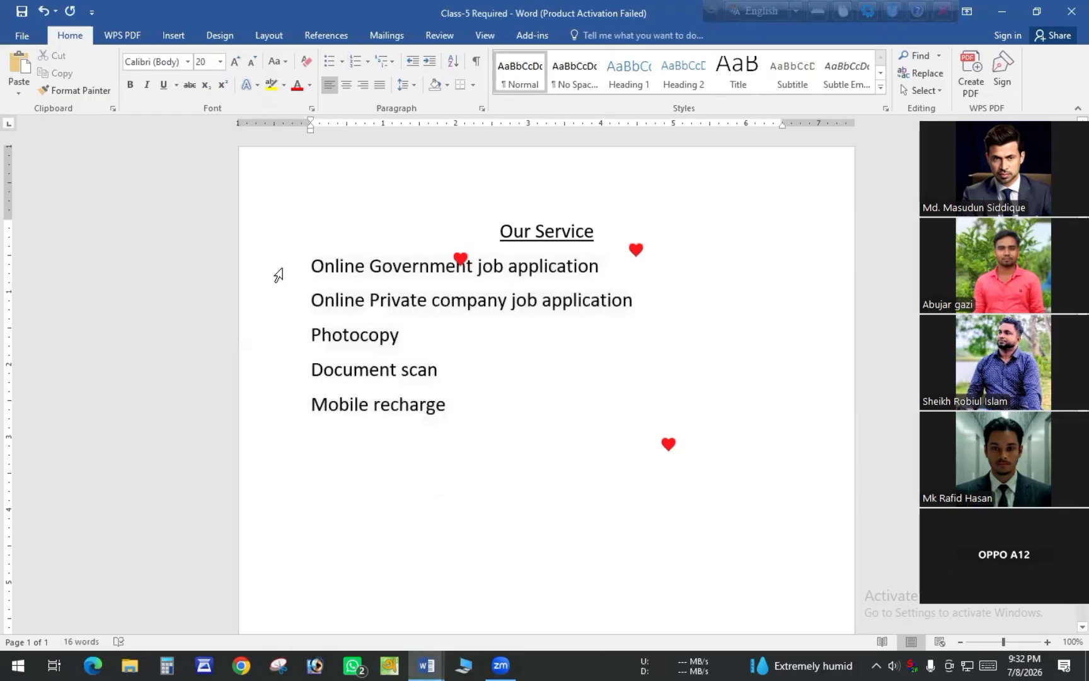
left_click_drag(308, 261, 593, 267)
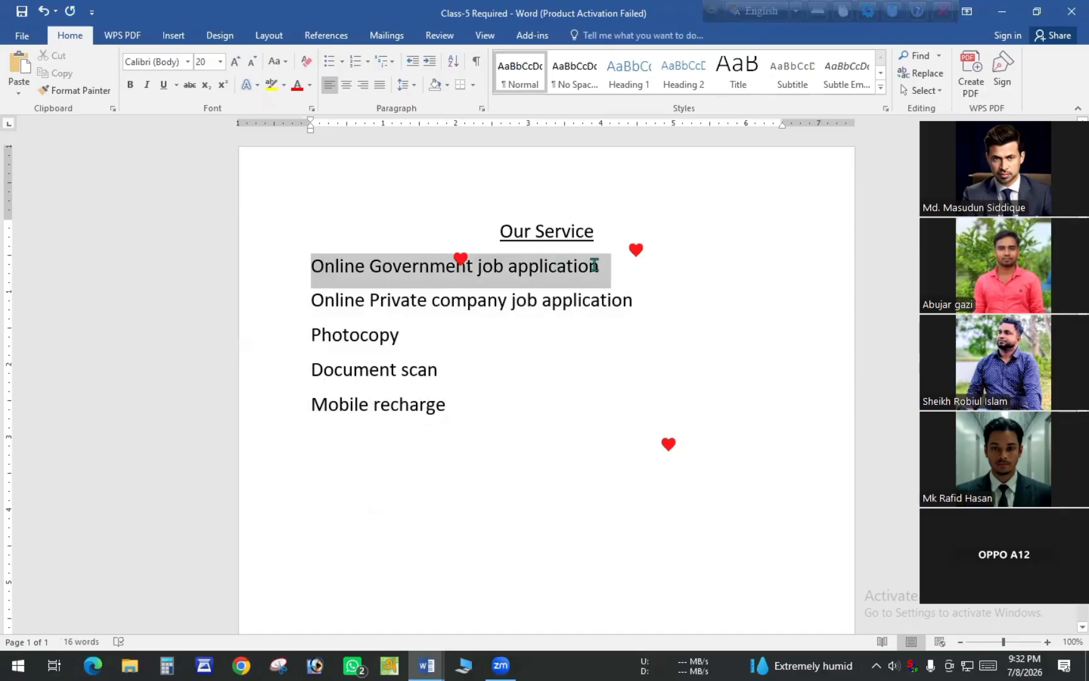
left_click(329, 61)
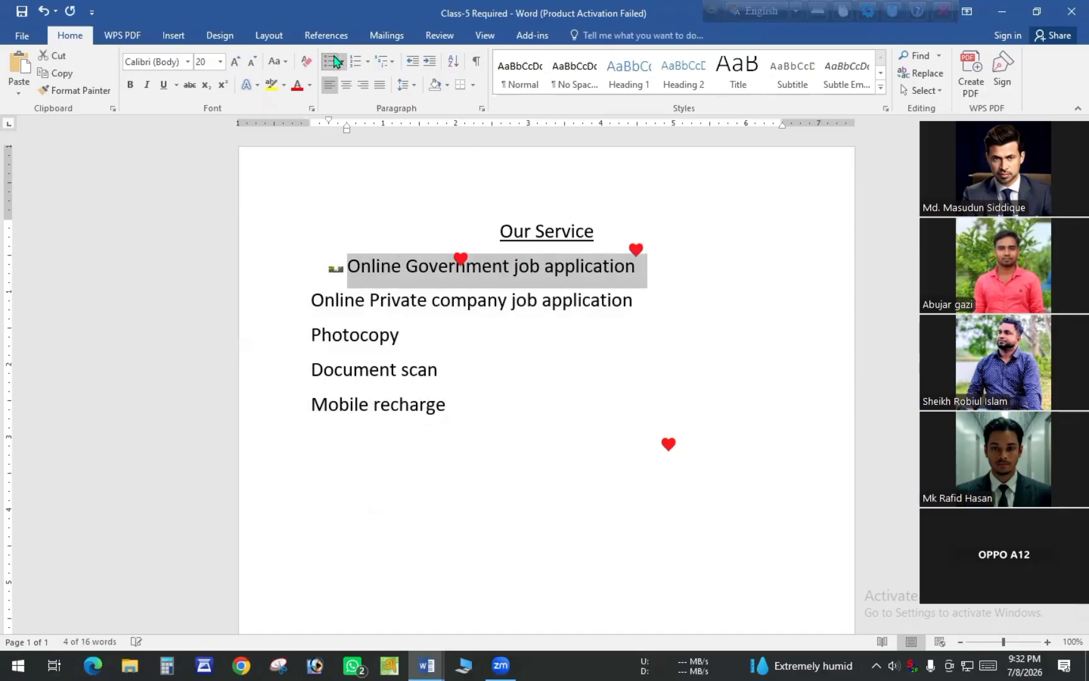
left_click(312, 301)
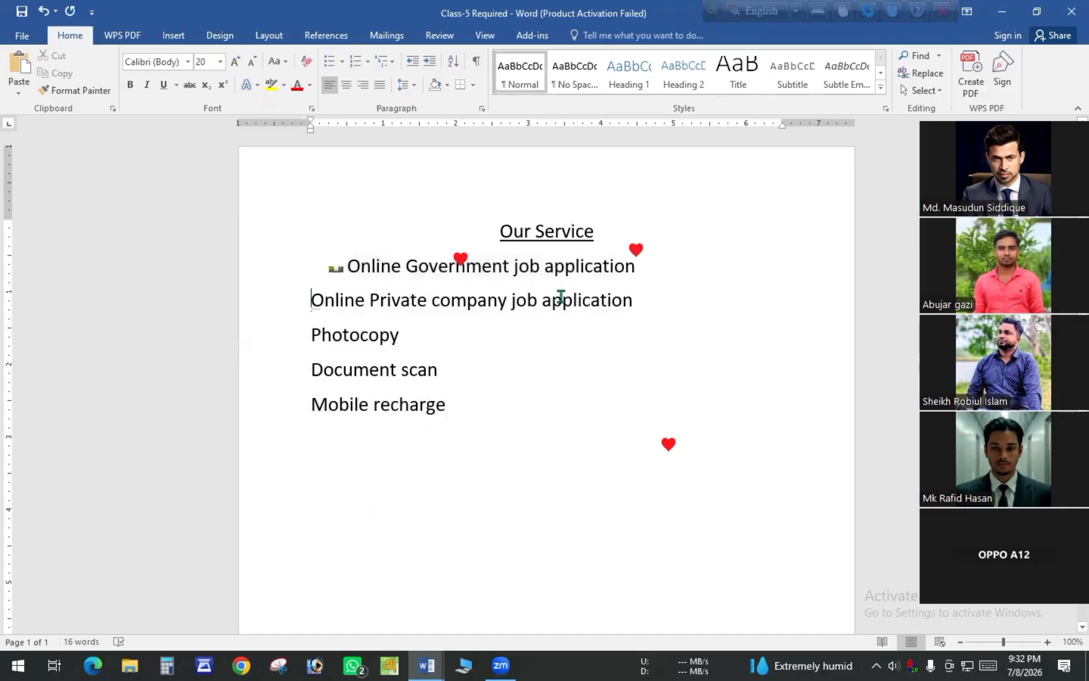
left_click(645, 277)
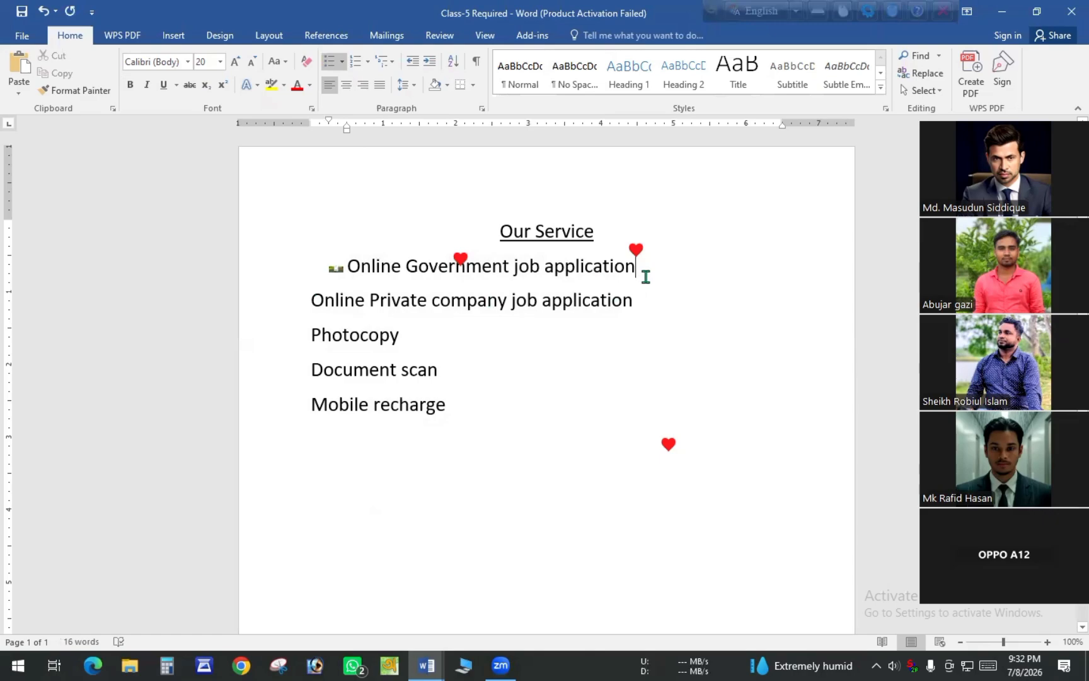
key("Return")
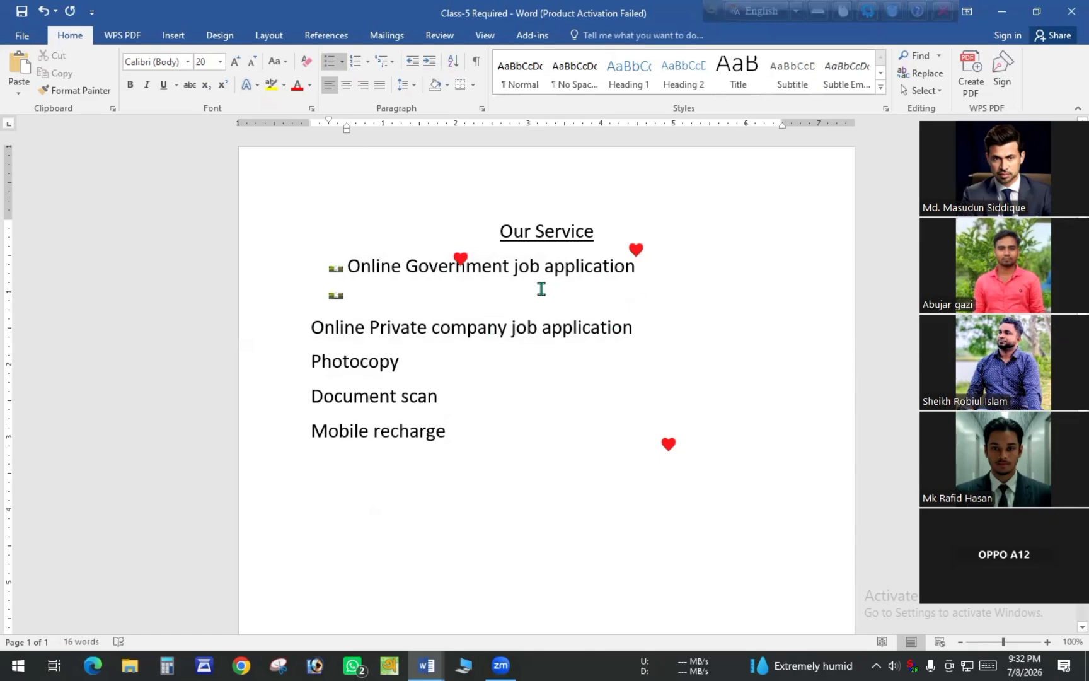
key("BackSpace")
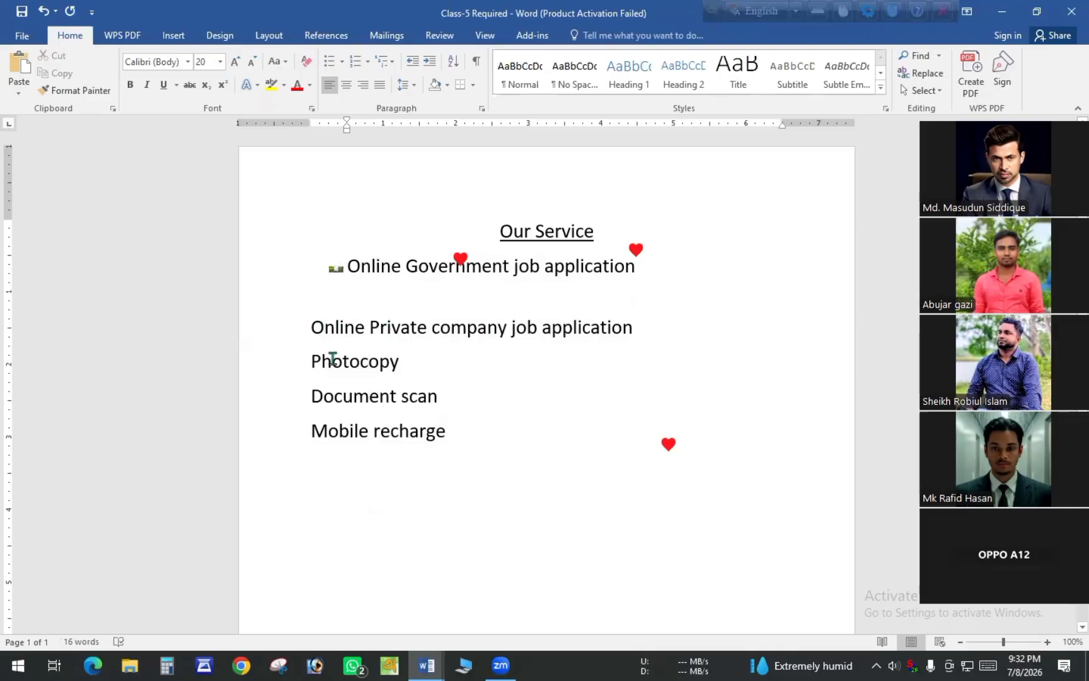
- Number the four lines from "Online Private company job application" to "Mobile recharge" as 1., 2., 3. and try ending the list below them
left_click_drag(329, 328, 598, 420)
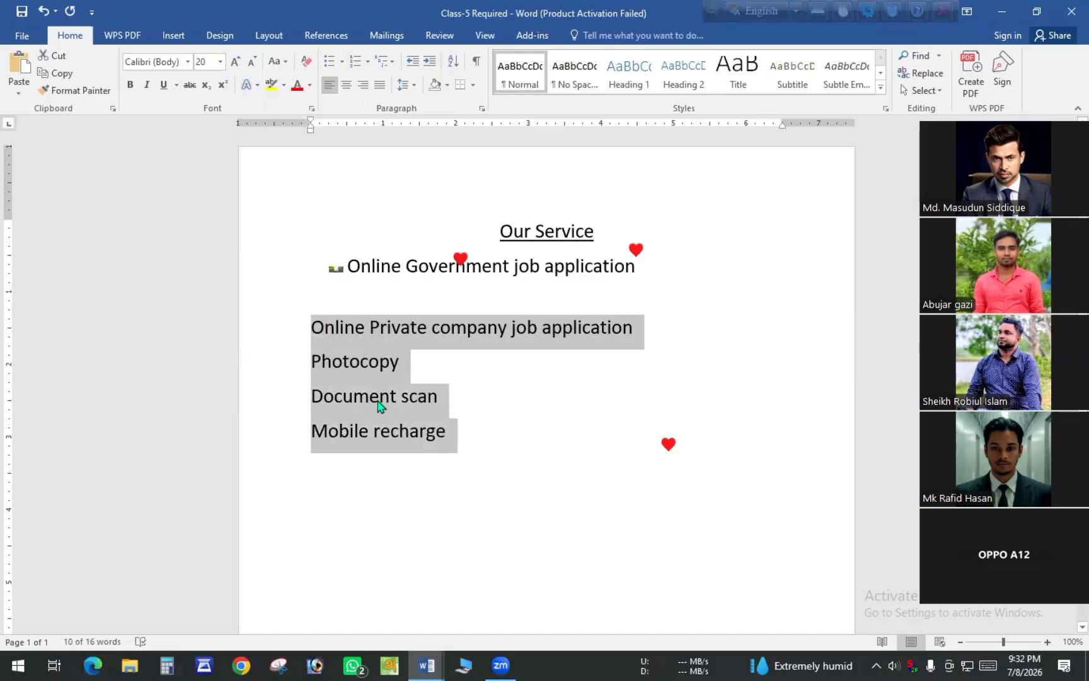
left_click(357, 62)
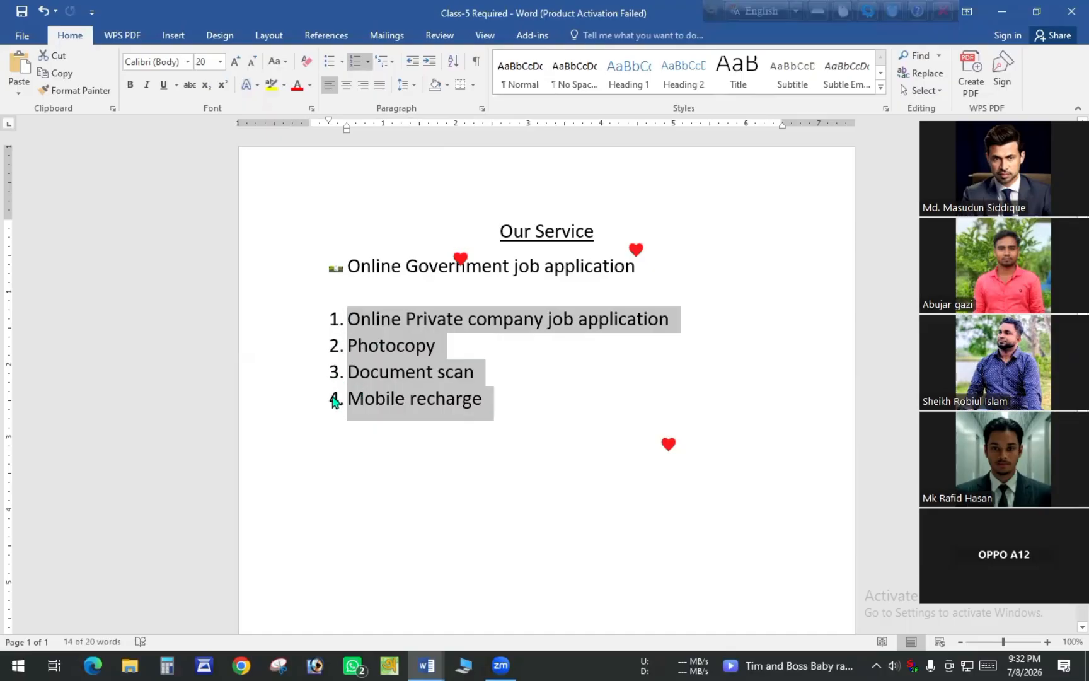
left_click(499, 401)
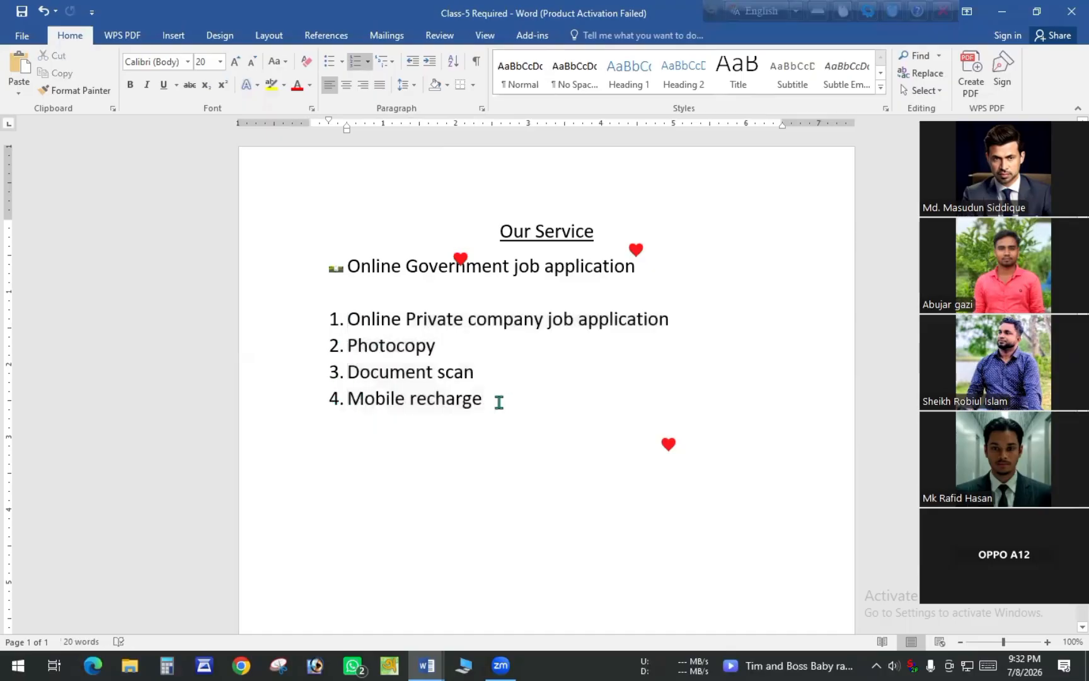
key("Return")
key("Return")
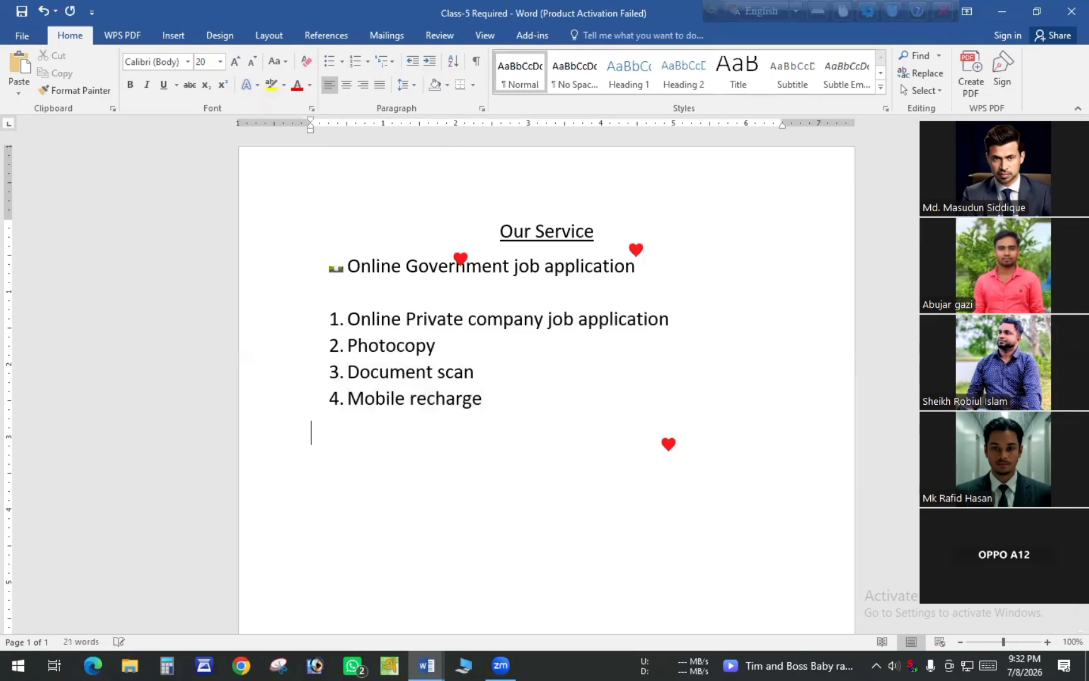
key("BackSpace")
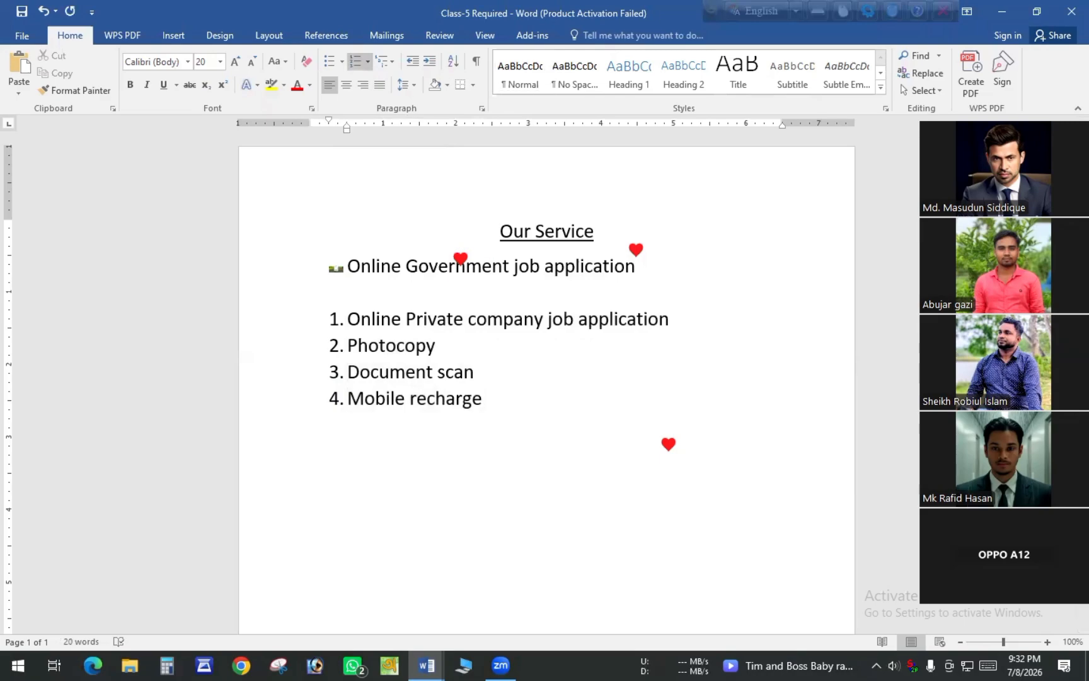
key("Return")
key("Return")
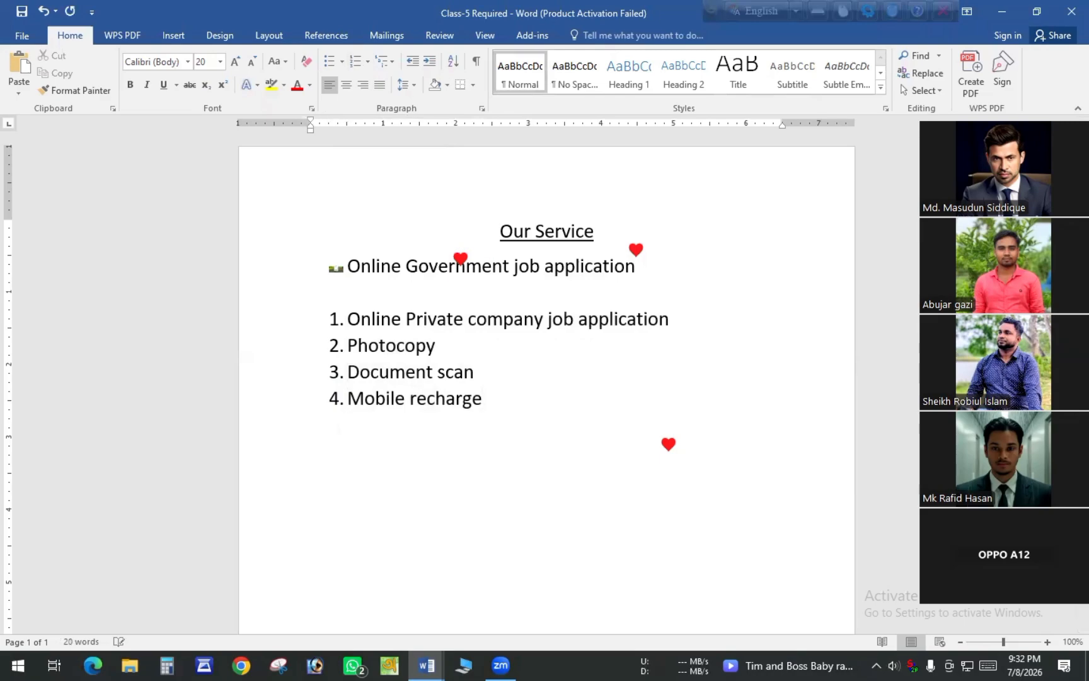
key("BackSpace")
- Add the test items "Jhg", "G" and "F" to the end of the numbered list, below "Mobile recharge"
key("Return")
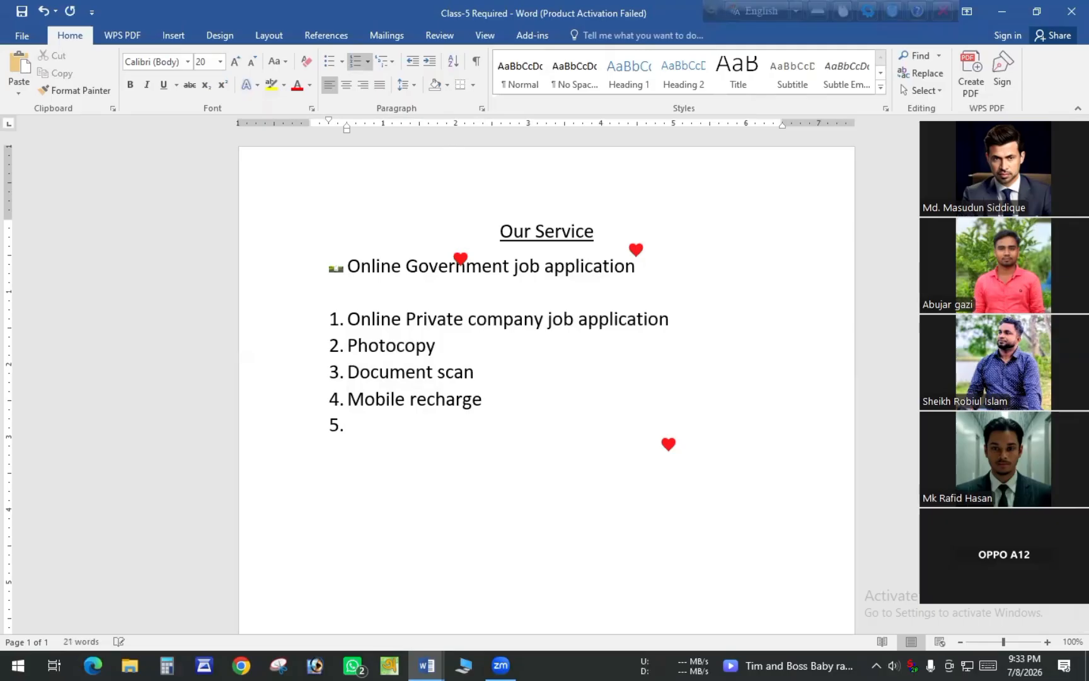
type("jhg")
key("Return")
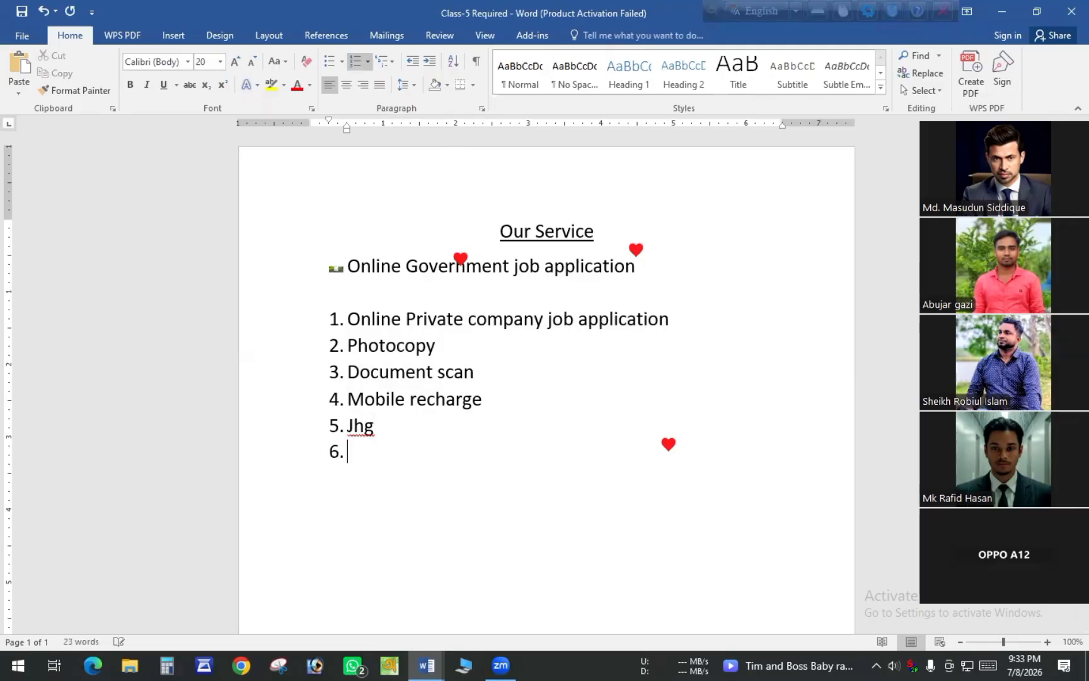
type("g")
key("Return")
type("f")
key("Return")
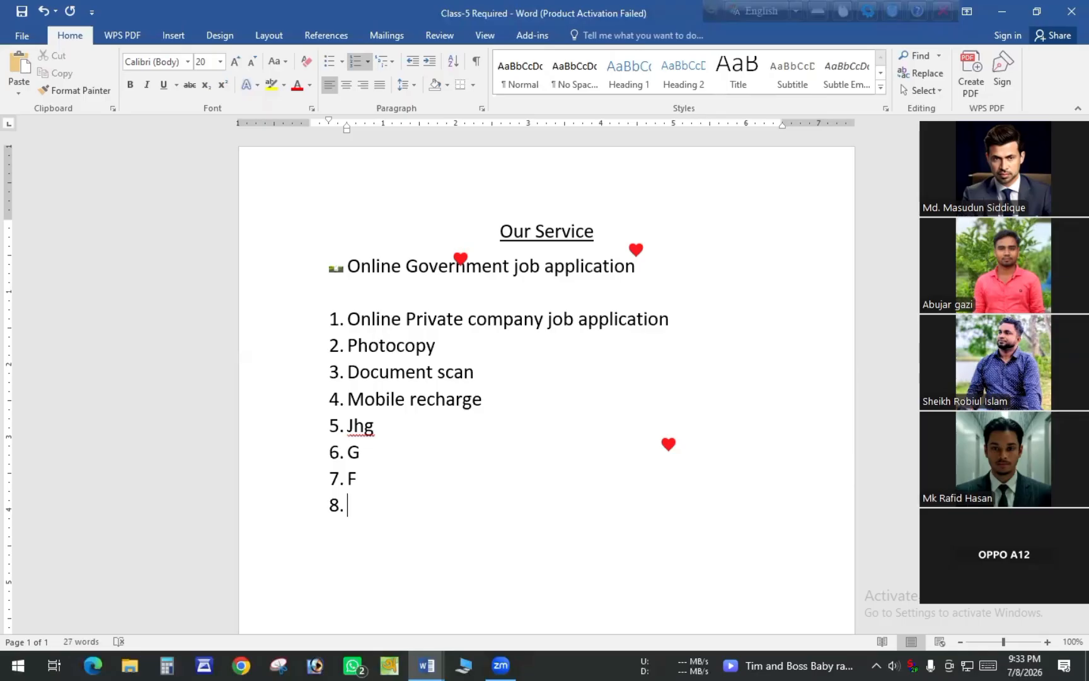
- Delete the test items and the empty numbered line below "Mobile recharge"
type("h")
key("BackSpace")
key("BackSpace")
key("BackSpace")
key("BackSpace")
key("BackSpace")
key("BackSpace")
key("BackSpace")
key("BackSpace")
key("BackSpace")
key("BackSpace")
key("BackSpace")
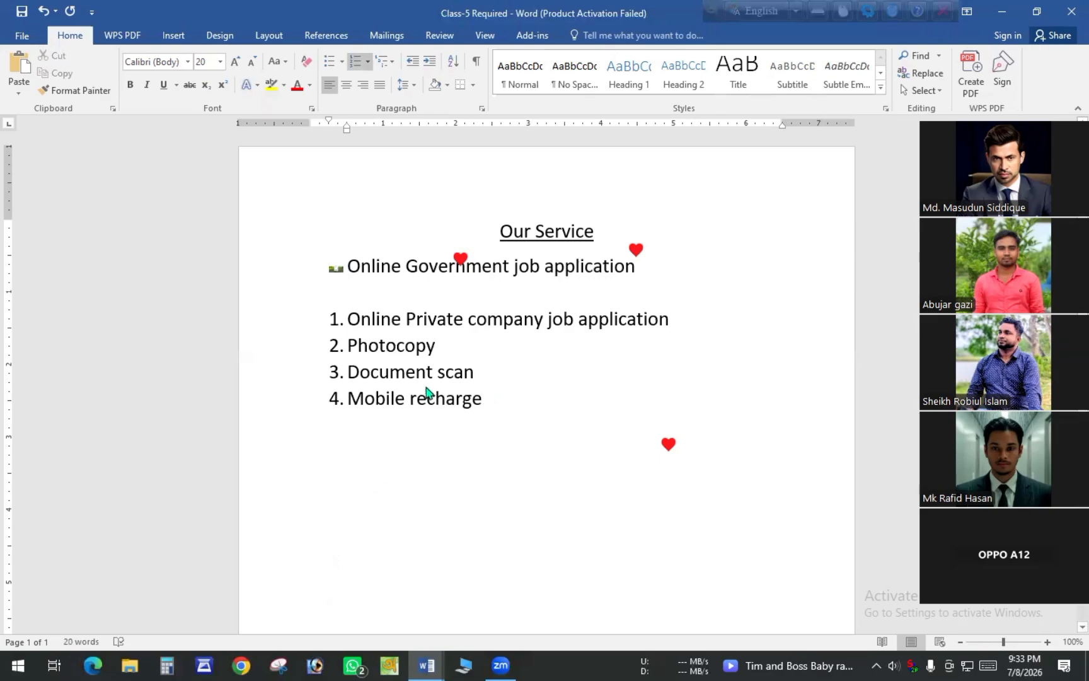
- Change the numbering of the four service lines to the 1), 2), 3) format
left_click_drag(483, 403, 333, 338)
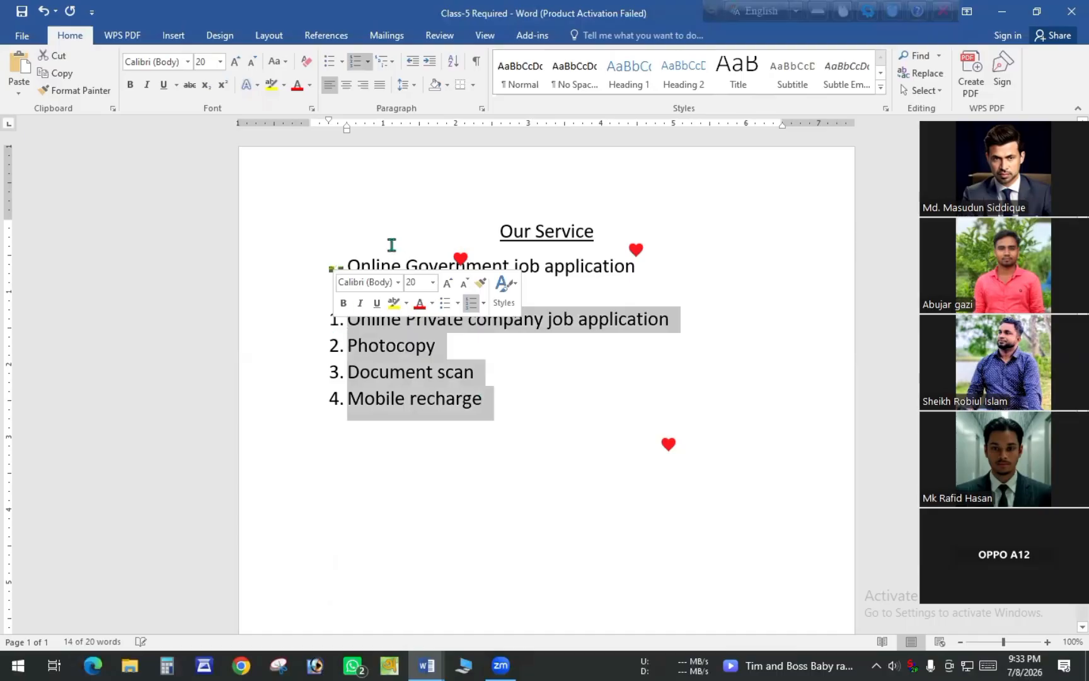
left_click(368, 62)
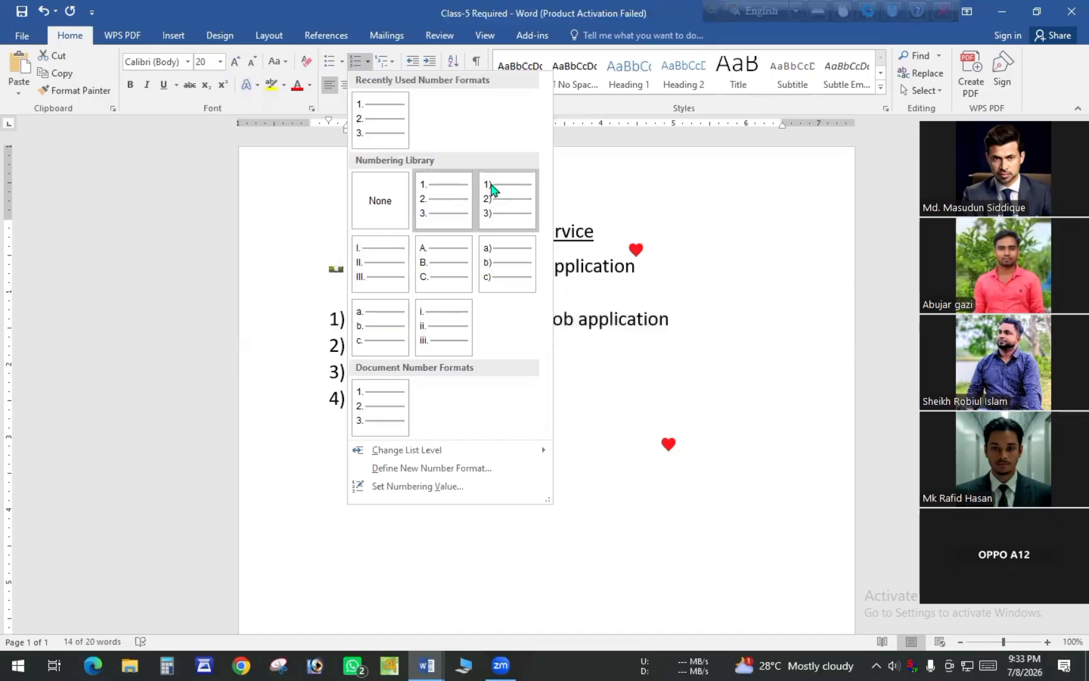
left_click(492, 216)
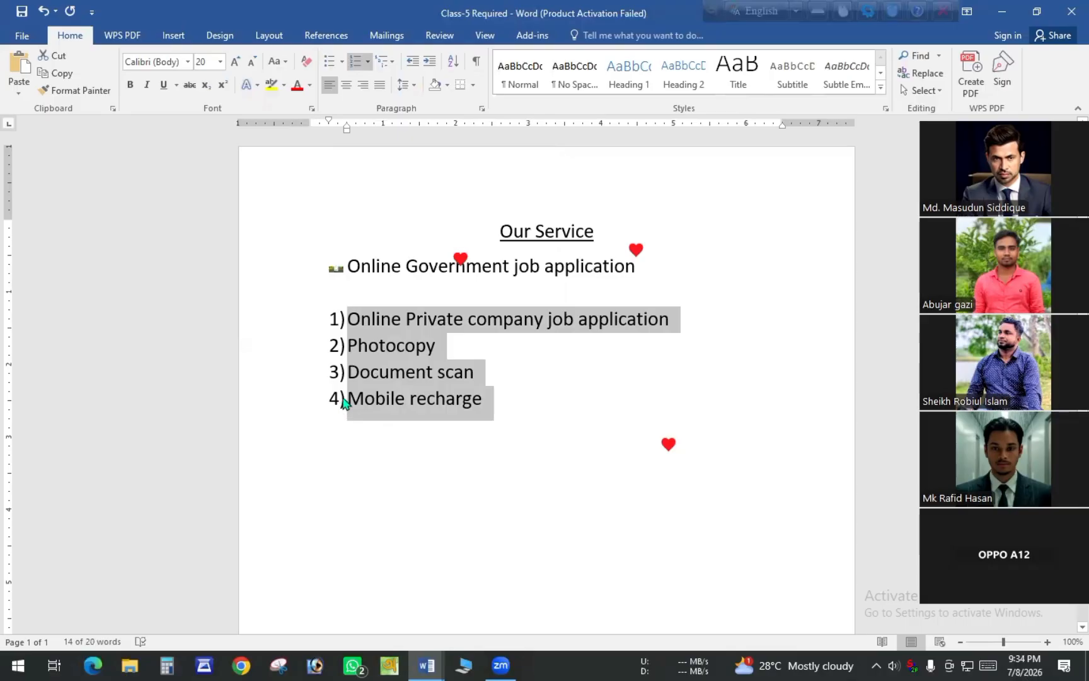
- Check the available list levels for the four service lines and remove their numbering
left_click(367, 61)
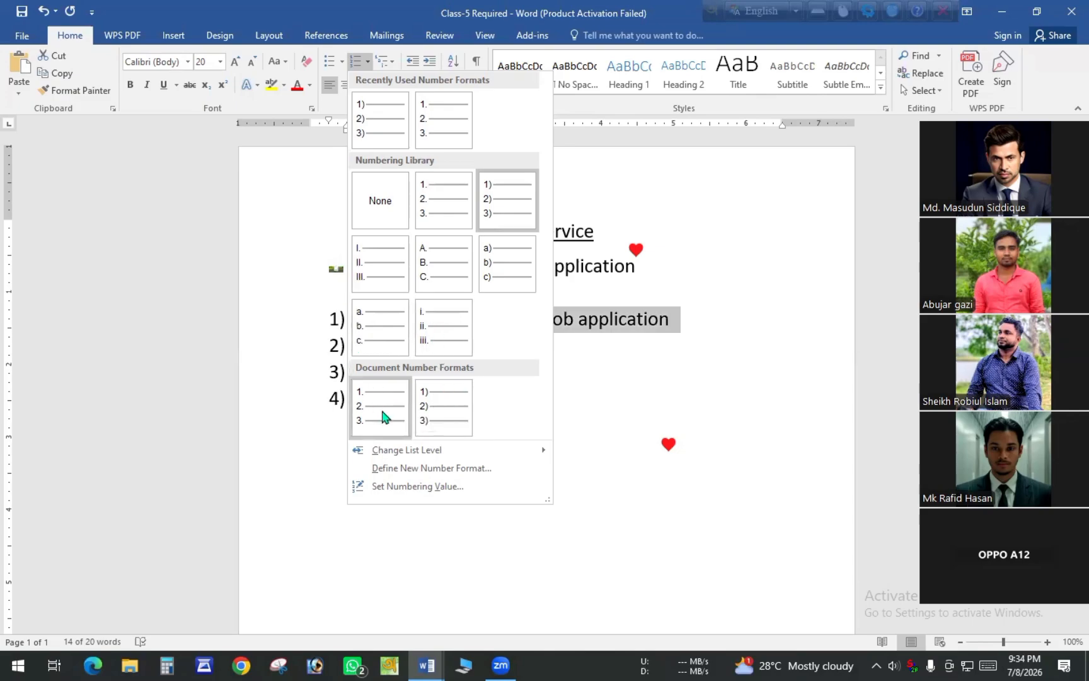
mouse_move(469, 450)
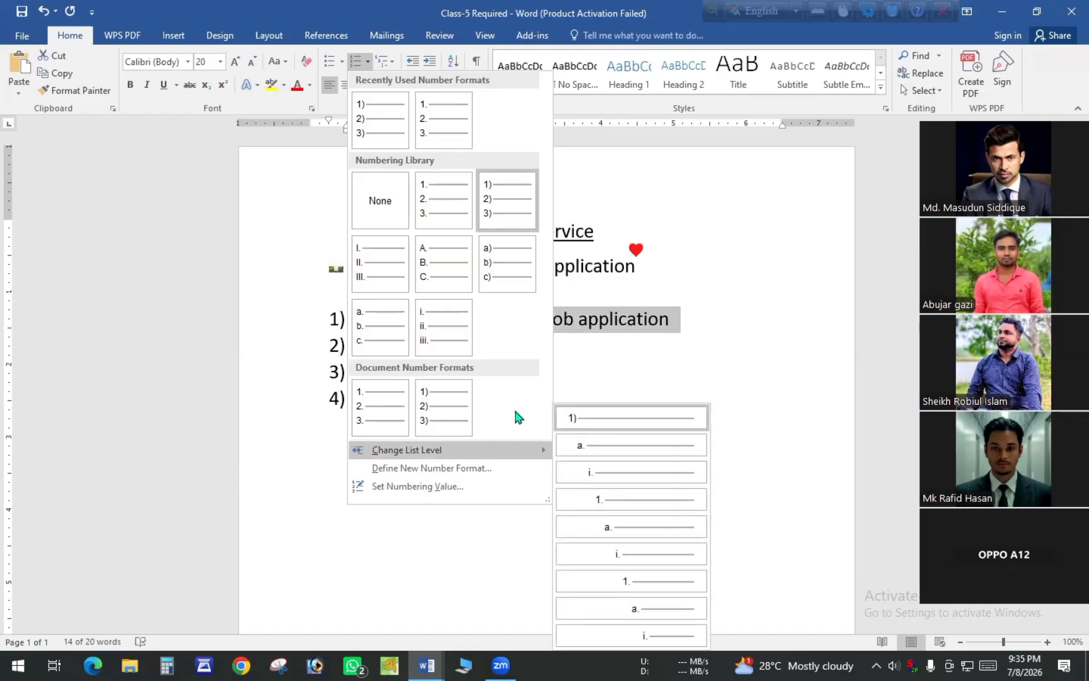
left_click(580, 351)
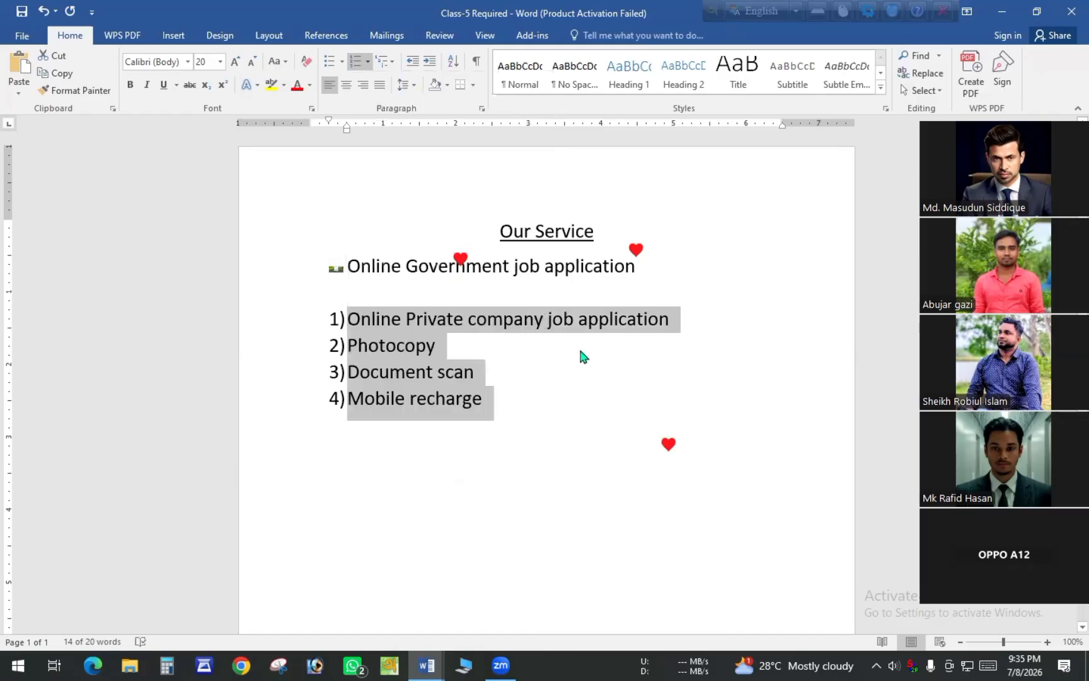
left_click(356, 64)
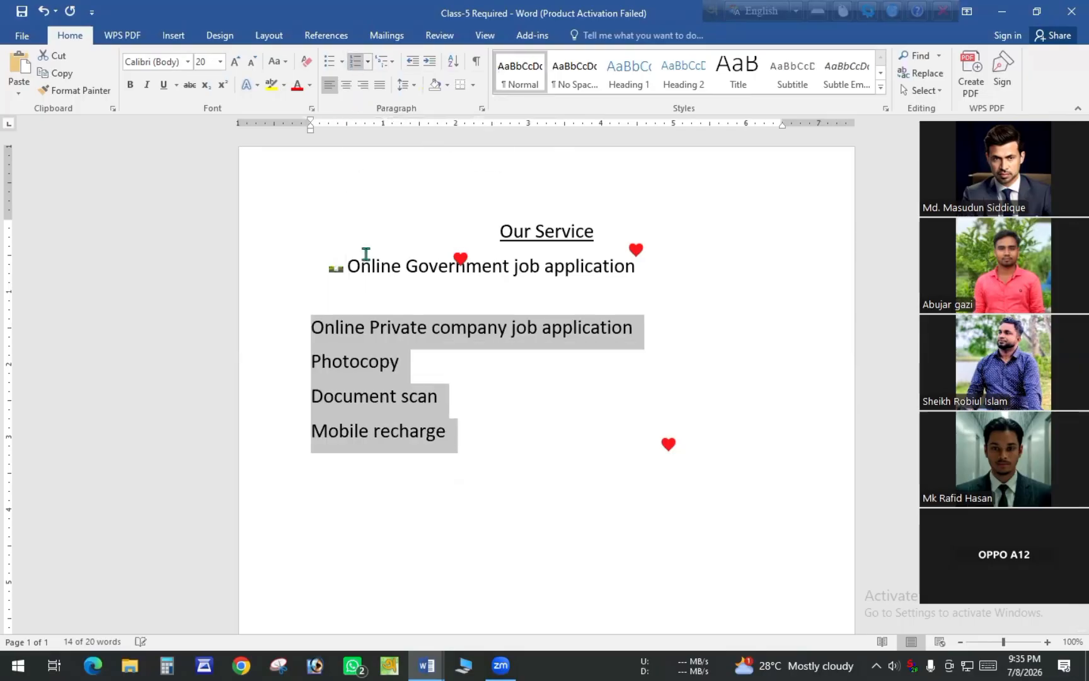
- Indent the "Photocopy" and "Mobile recharge" lines by one tab stop each
left_click(309, 363)
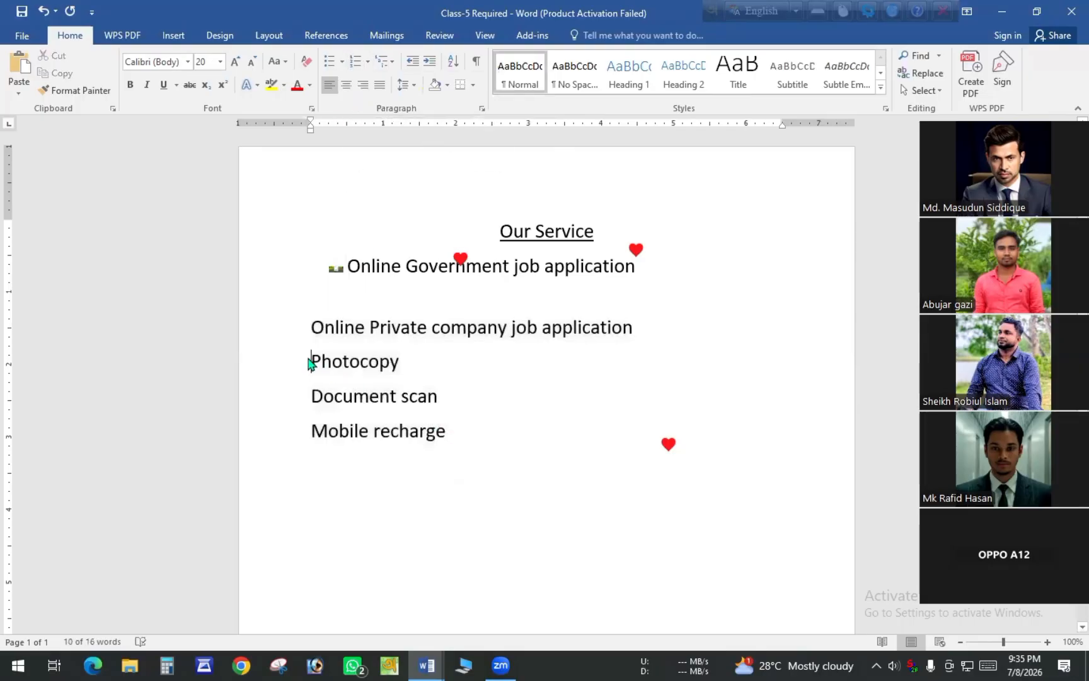
key("Tab")
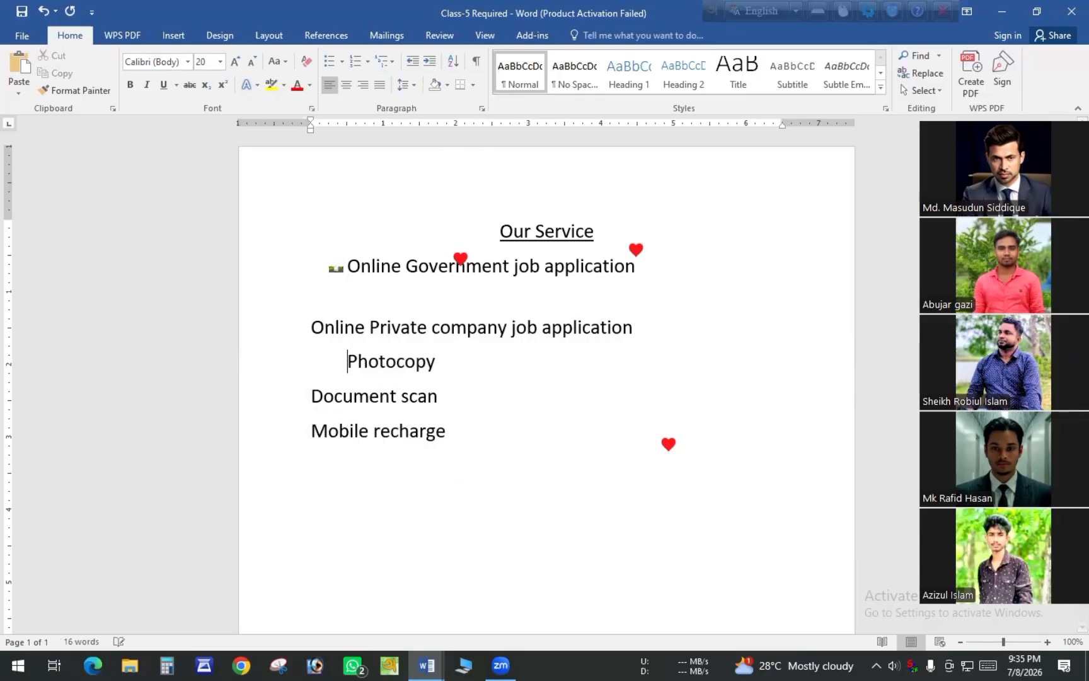
left_click(312, 433)
key("Tab")
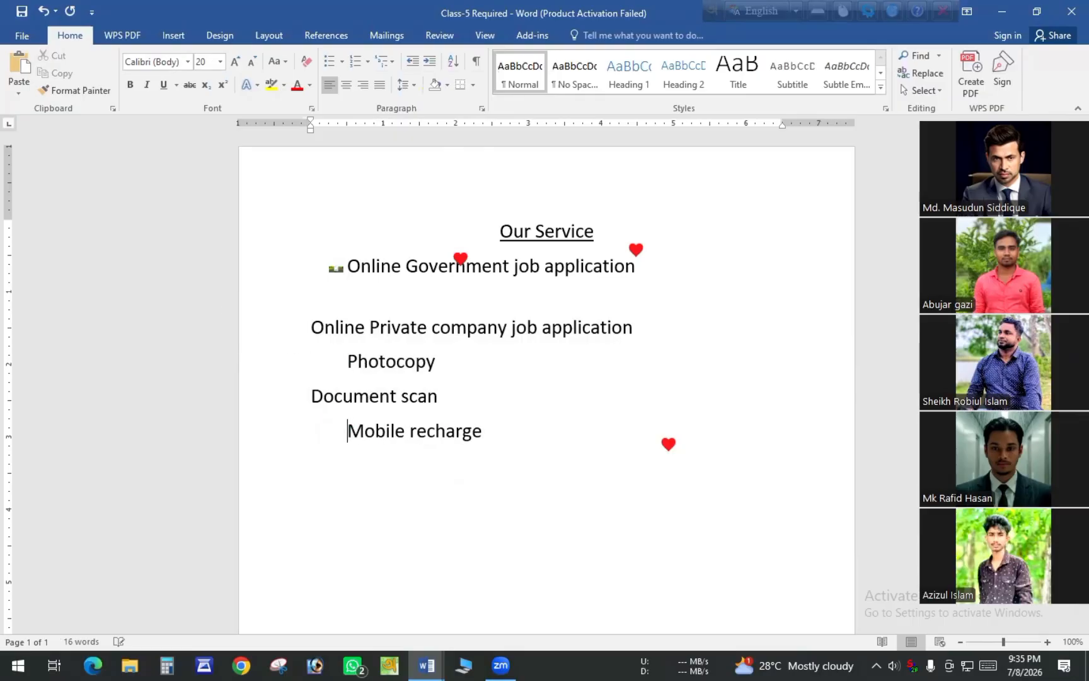
- Select the four service lines and examine the number styles for defining a new number format, leaving the definition unchanged
left_click_drag(489, 431, 324, 328)
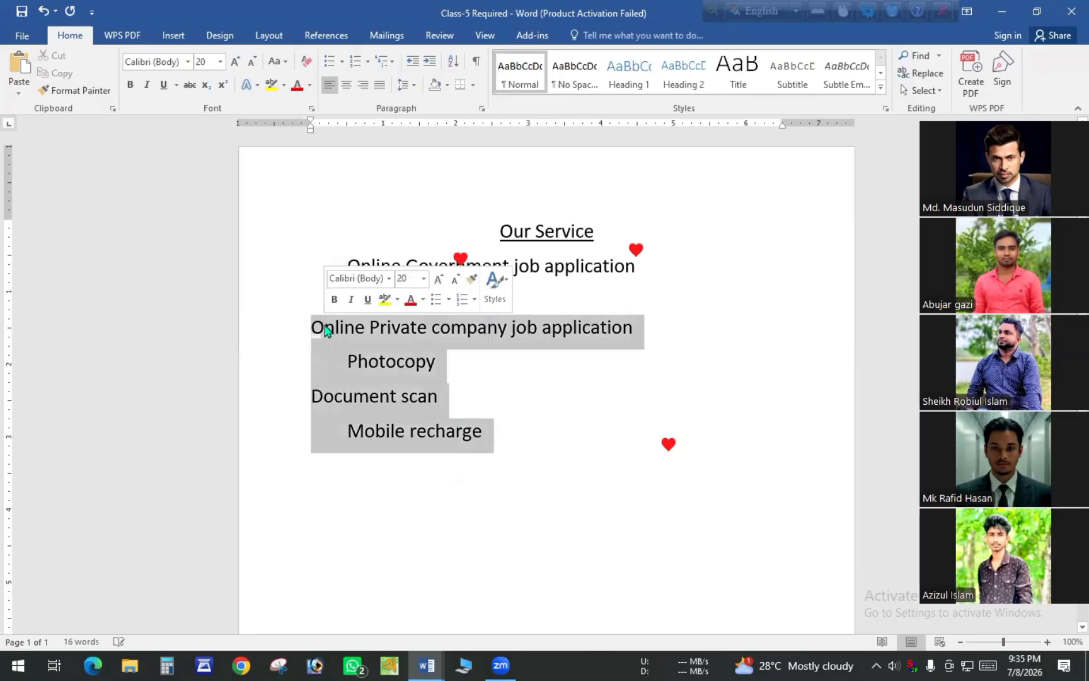
left_click(368, 62)
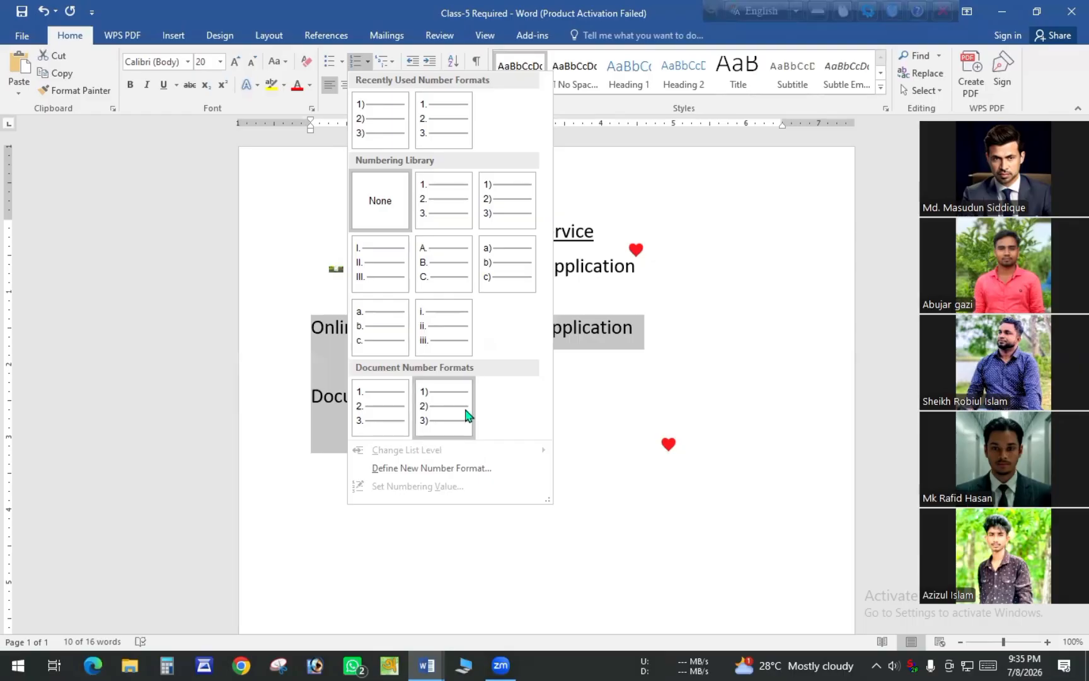
left_click(458, 469)
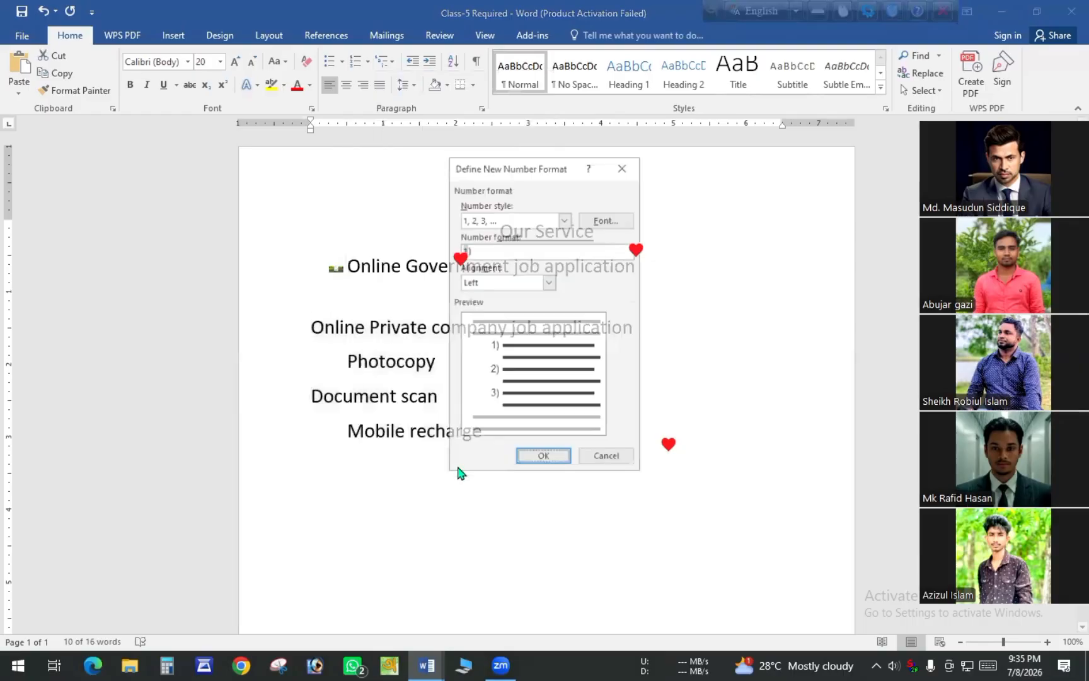
left_click(565, 219)
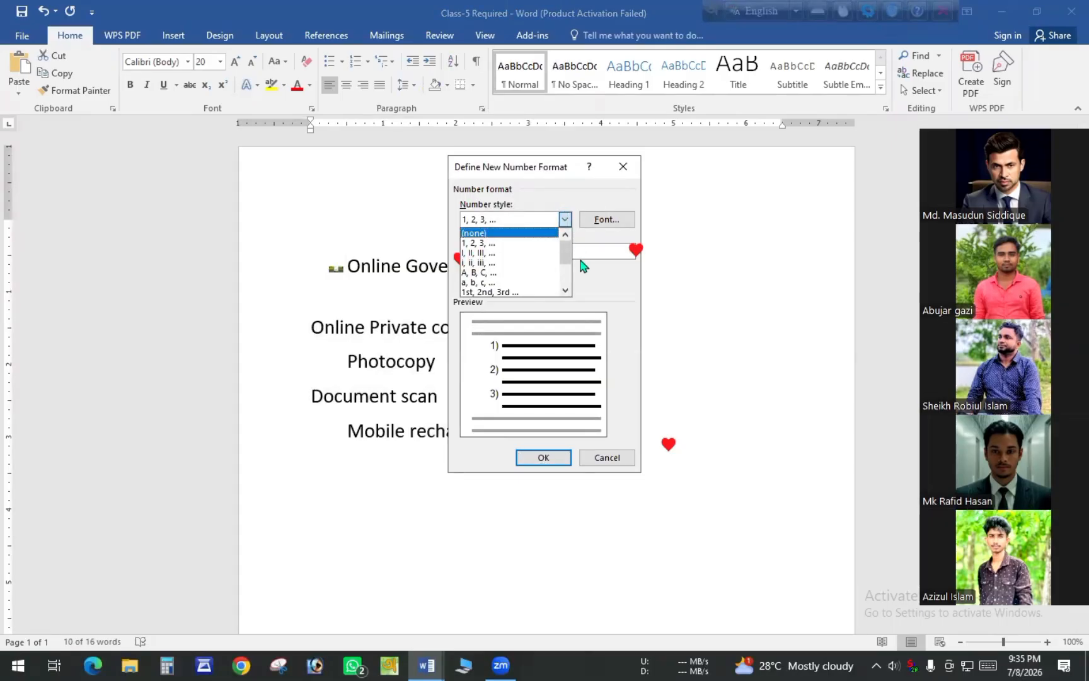
left_click(586, 281)
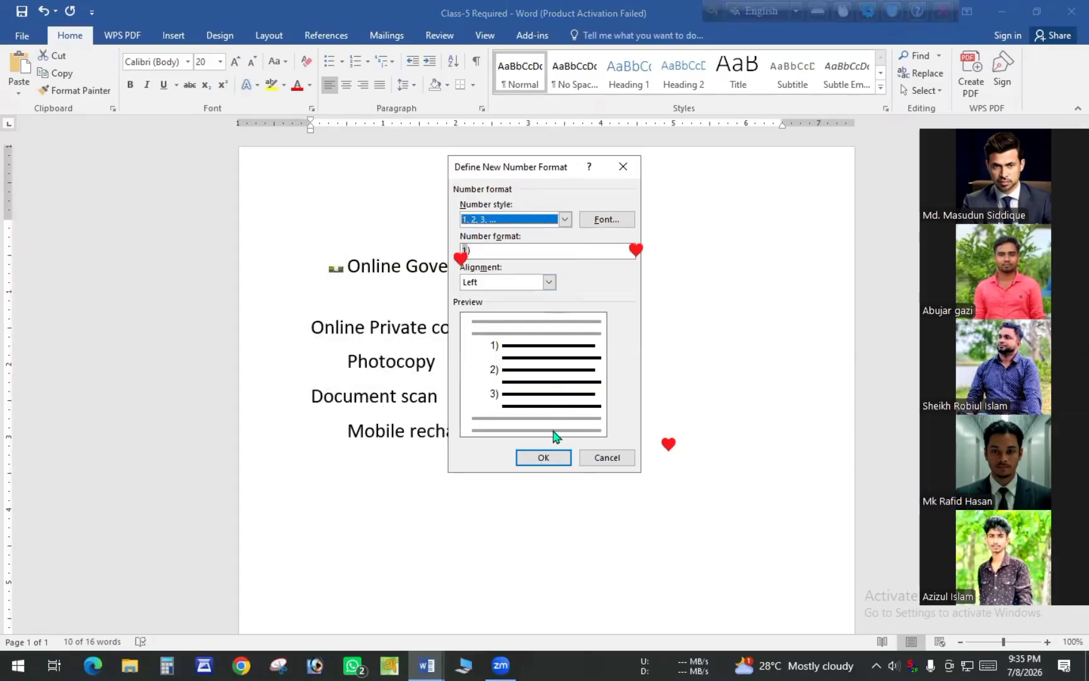
left_click(632, 165)
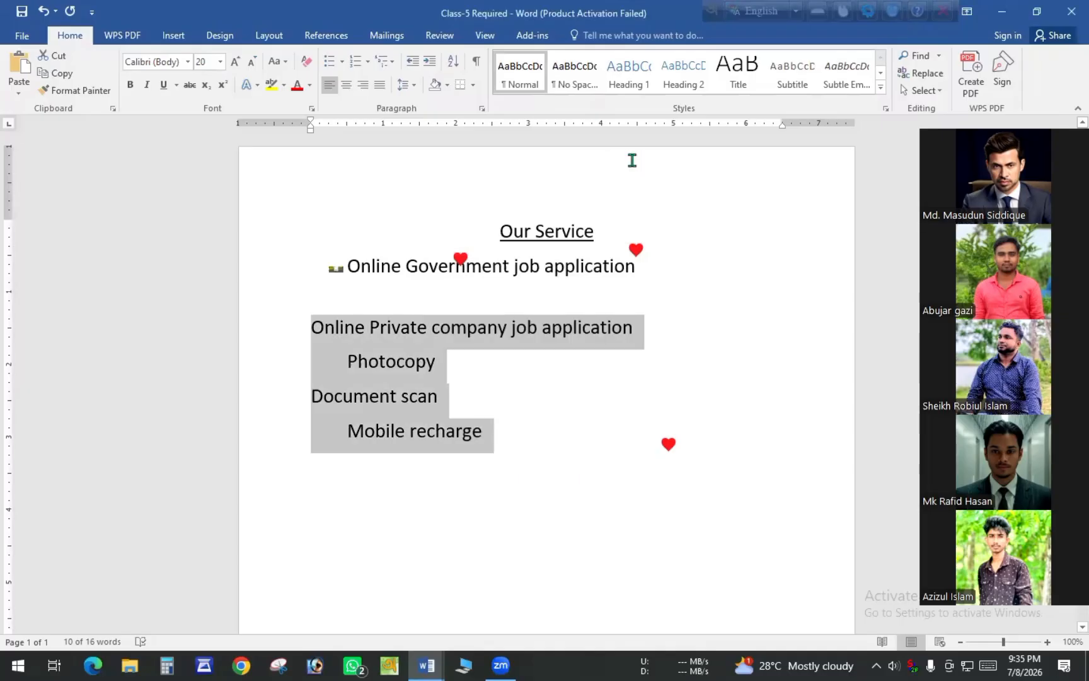
- Remove the tab indents from the "Mobile recharge" and "Photocopy" lines
left_click(441, 376)
key("BackSpace")
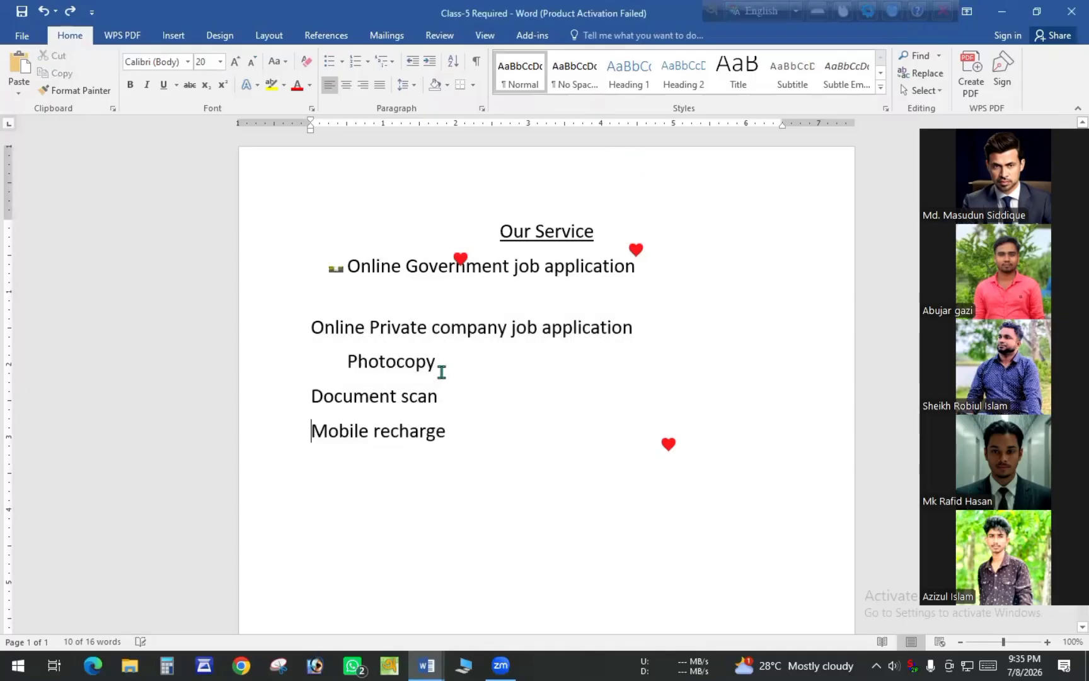
key("Up")
key("Up")
key("BackSpace")
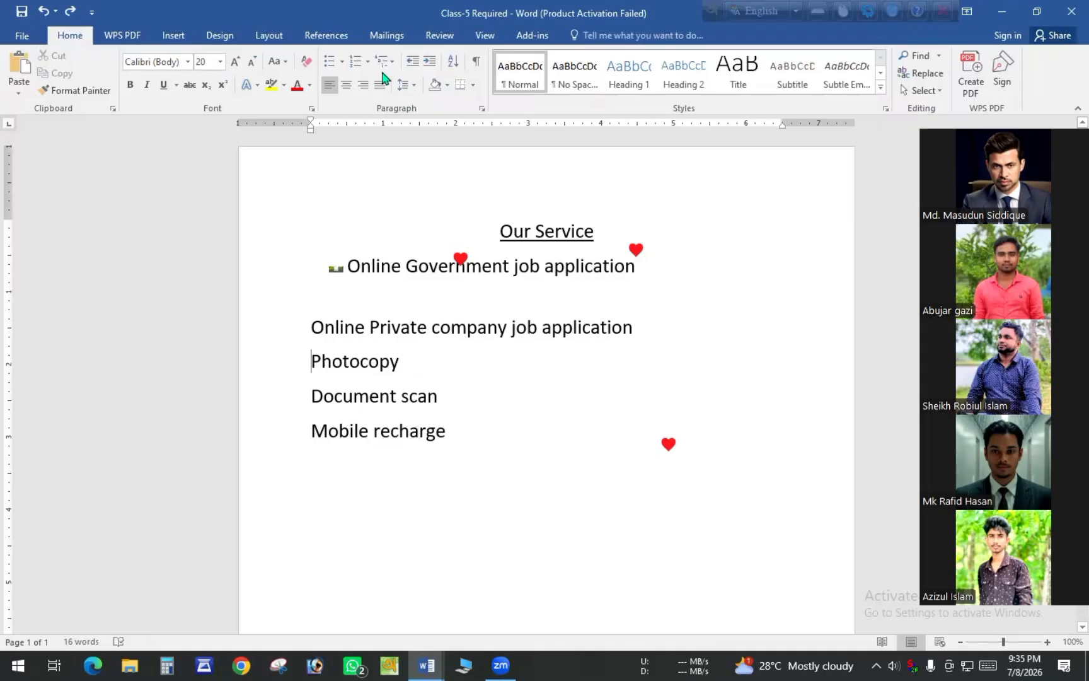
- Select the four service lines and review the number styles offered for a new number format, down to 00001, 00002, 00003
left_click_drag(458, 432, 282, 339)
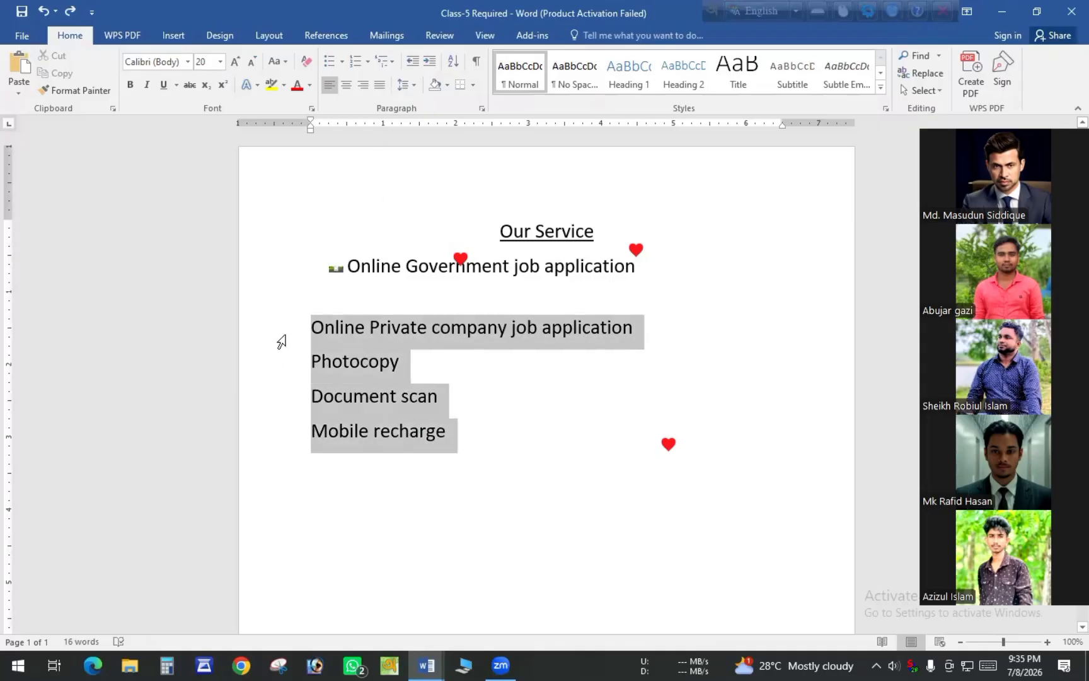
left_click(369, 61)
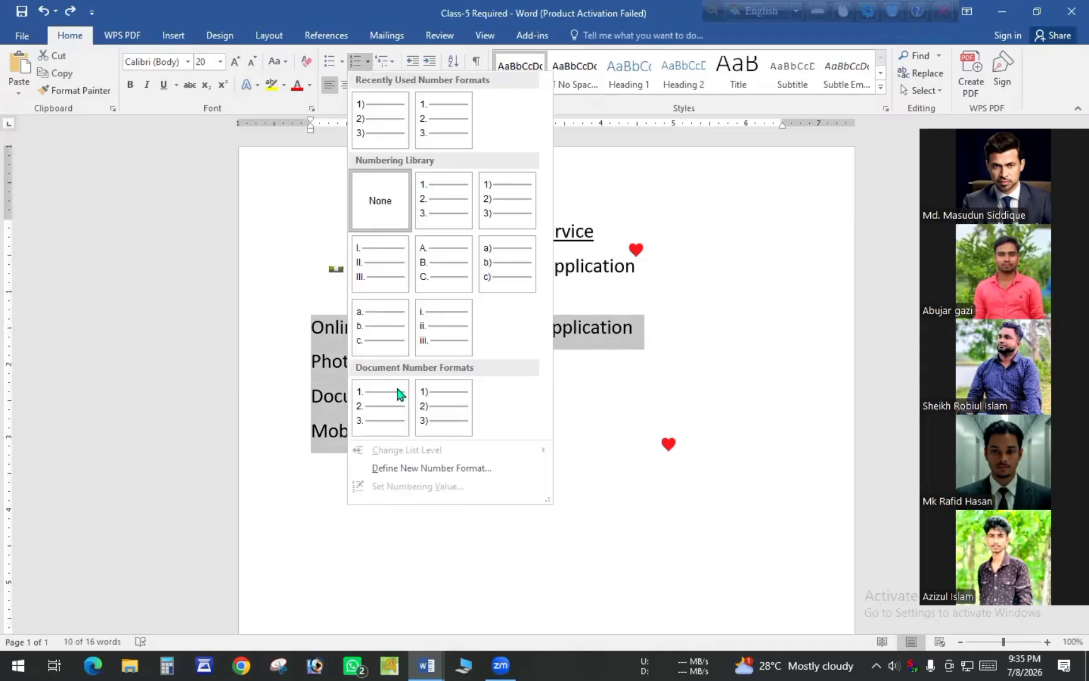
left_click(429, 468)
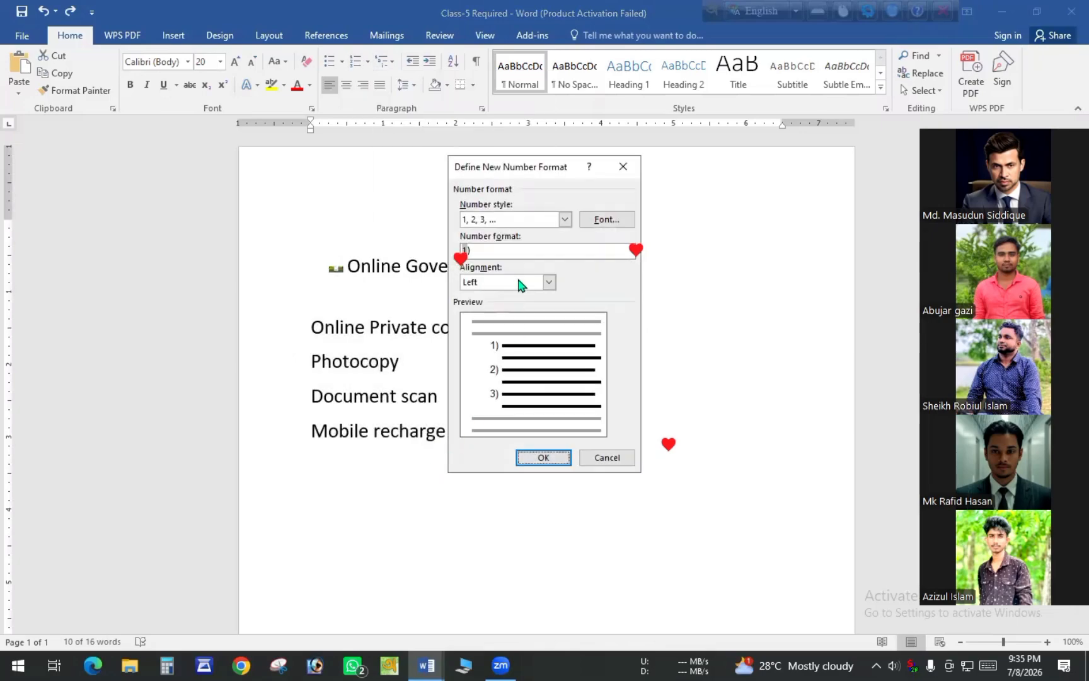
left_click(566, 219)
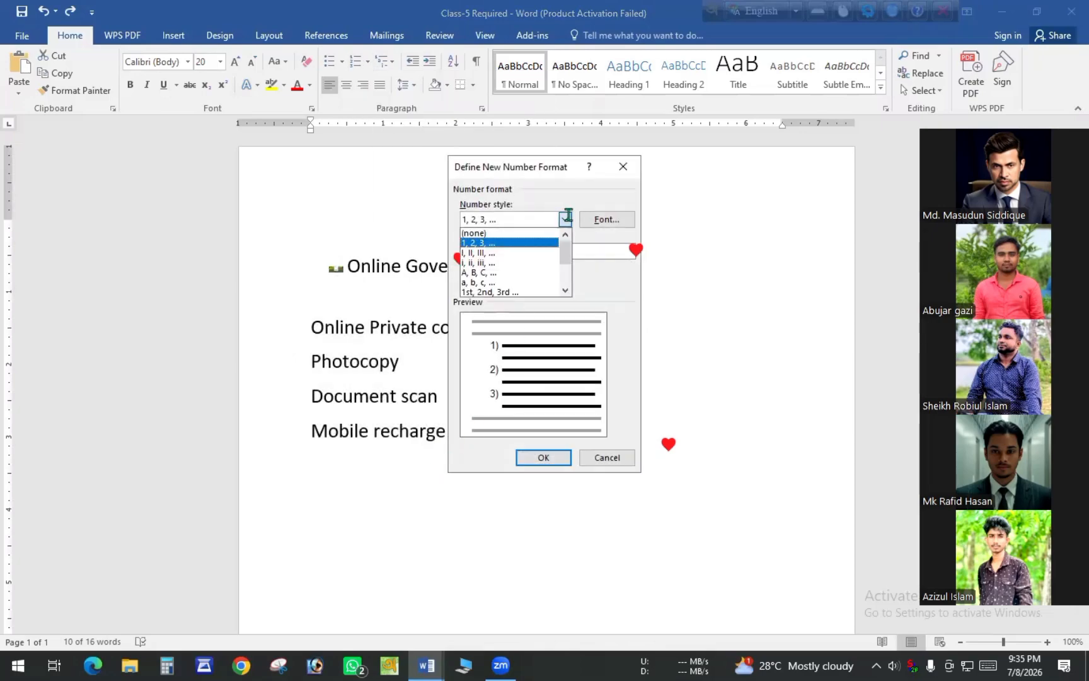
left_click_drag(565, 251, 565, 260)
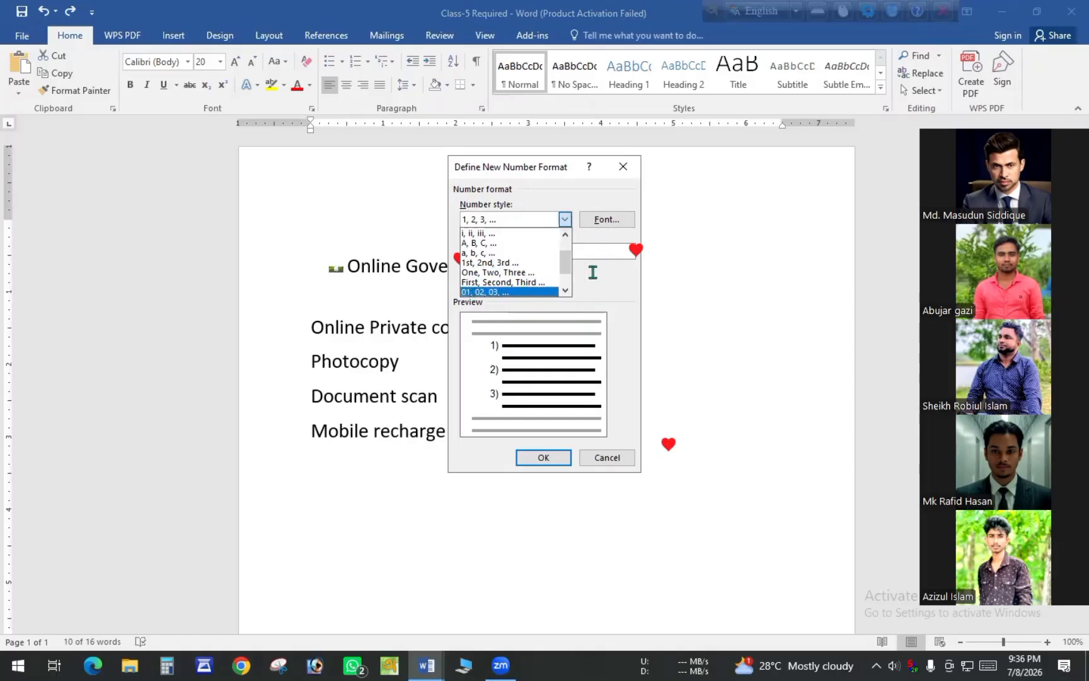
left_click_drag(567, 259, 565, 269)
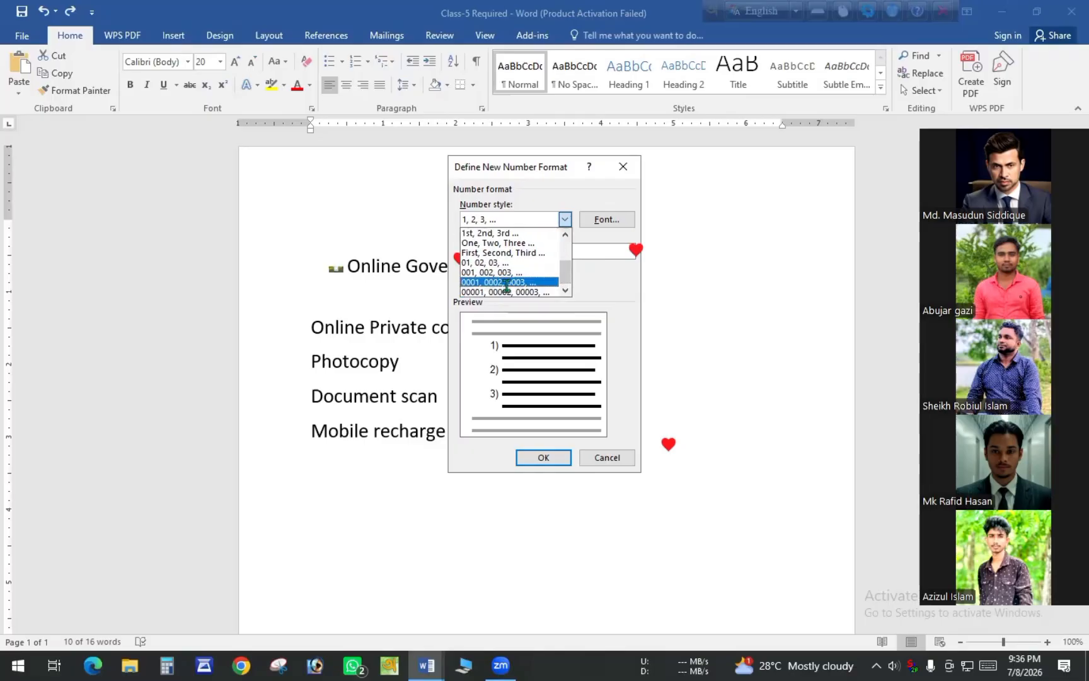
- Examine the new number format's font options and advanced scale, number spacing and number forms settings, and leave without applying changes
left_click(605, 218)
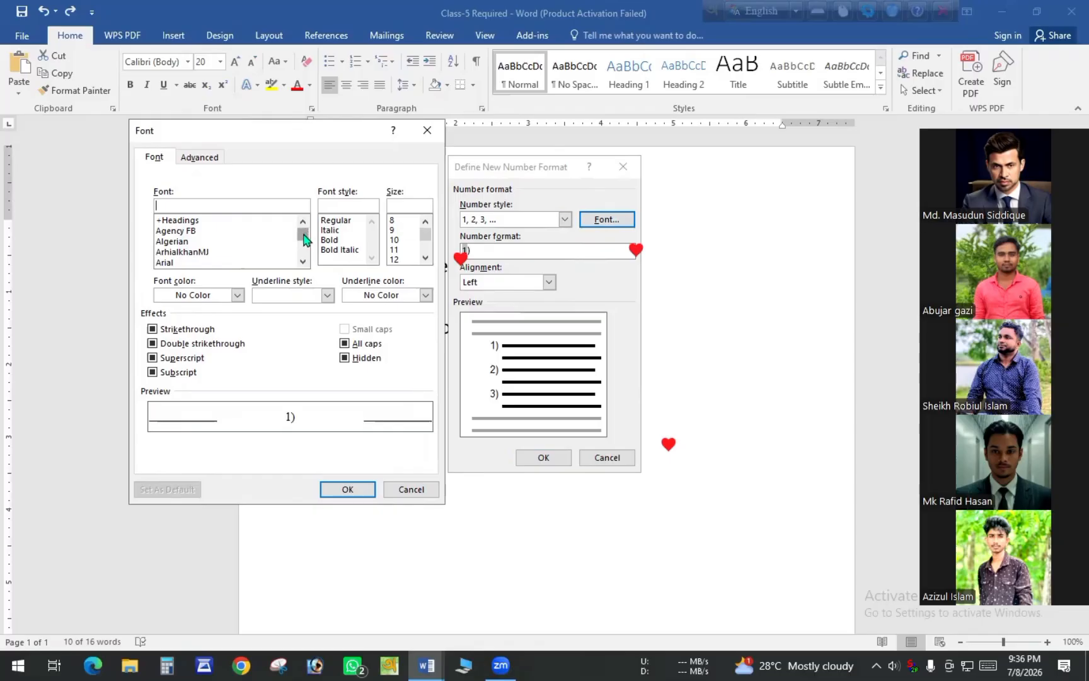
mouse_move(303, 234)
left_mouse_down()
mouse_move(304, 258)
mouse_move(303, 227)
left_mouse_up()
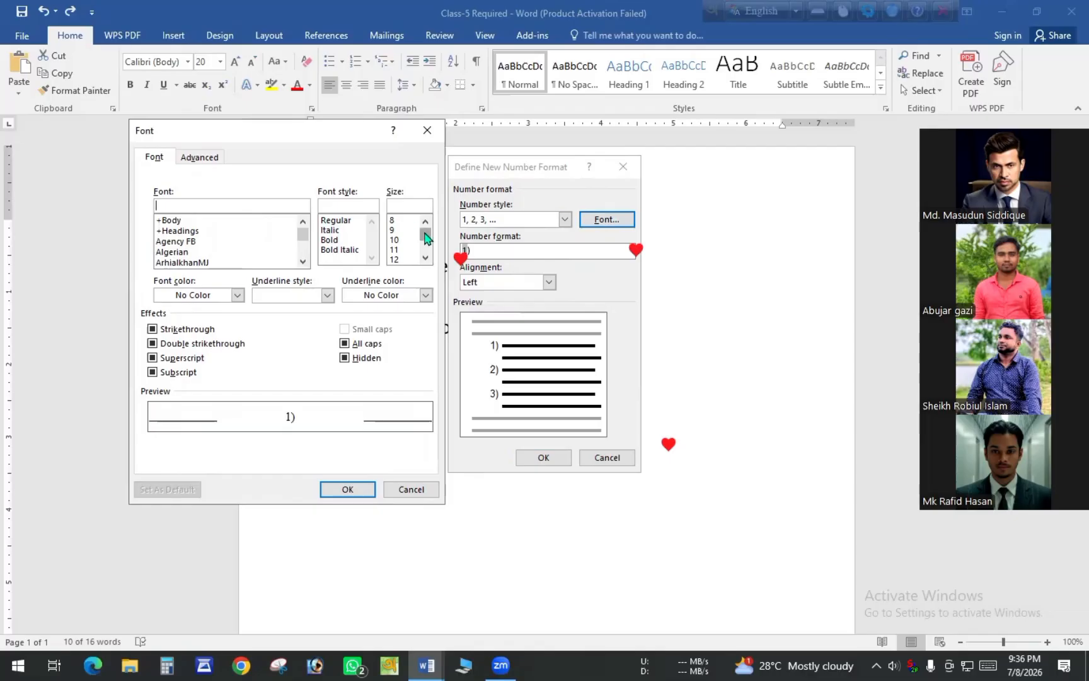
mouse_move(425, 236)
left_mouse_down()
mouse_move(428, 251)
mouse_move(430, 235)
left_mouse_up()
left_click(199, 158)
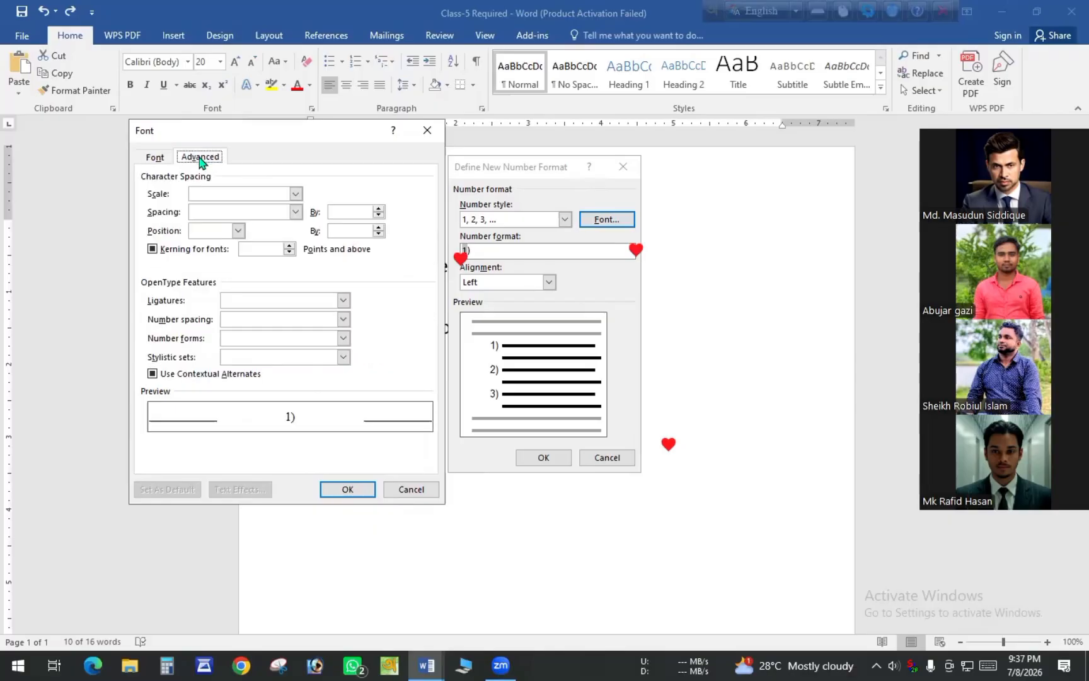
left_click(296, 194)
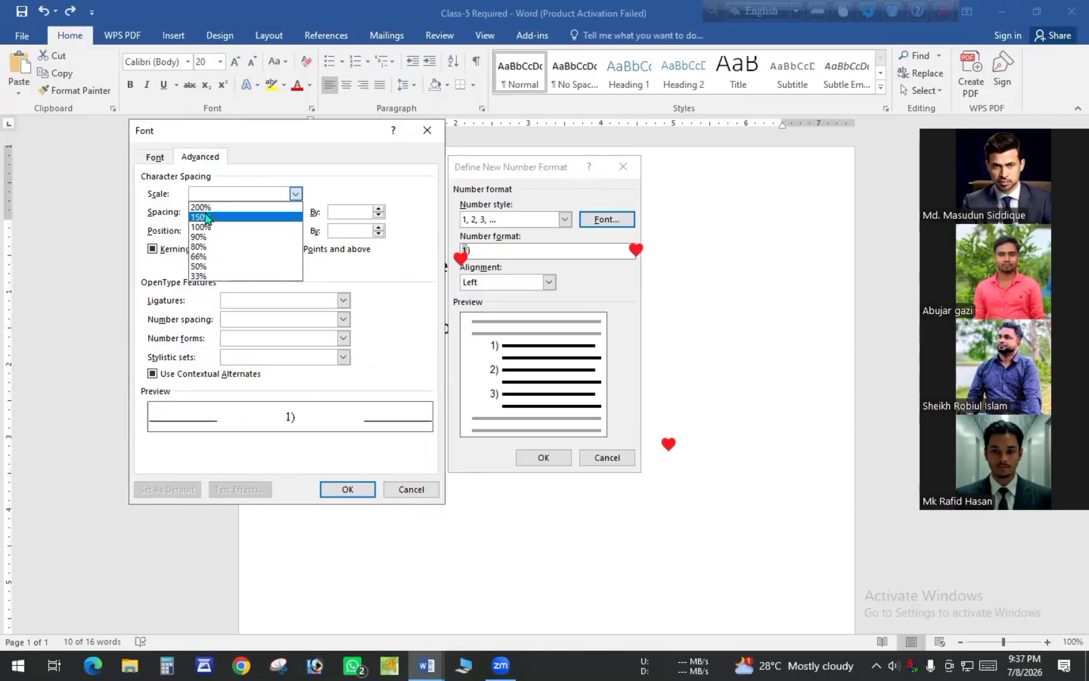
left_click(296, 195)
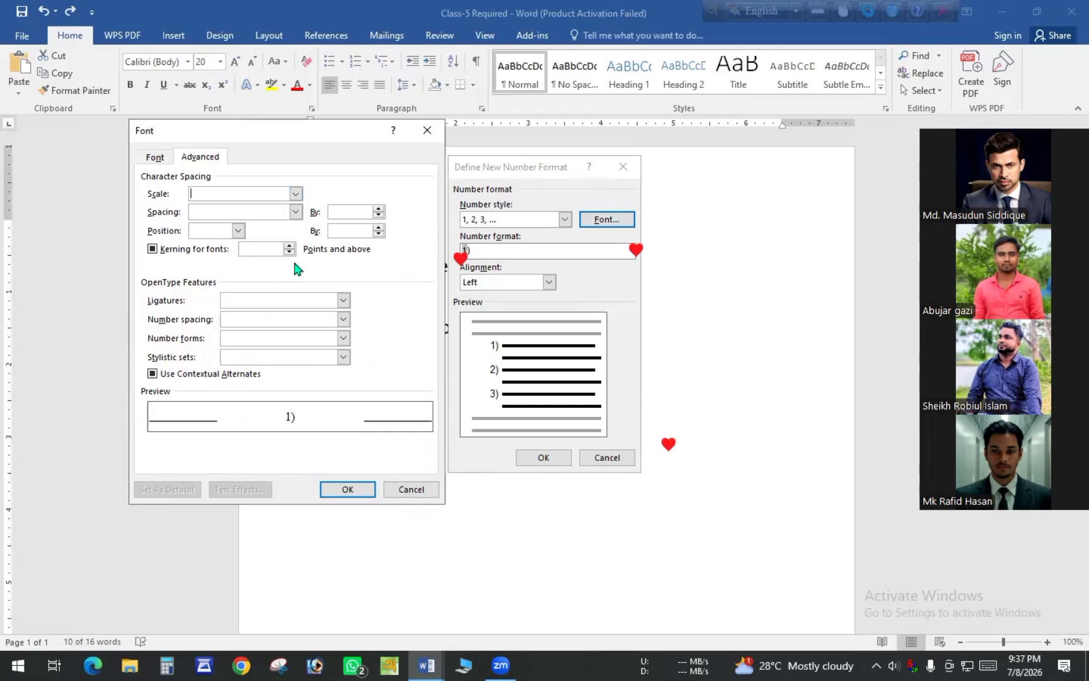
left_click(344, 320)
left_click(348, 319)
left_click(343, 339)
left_click(379, 334)
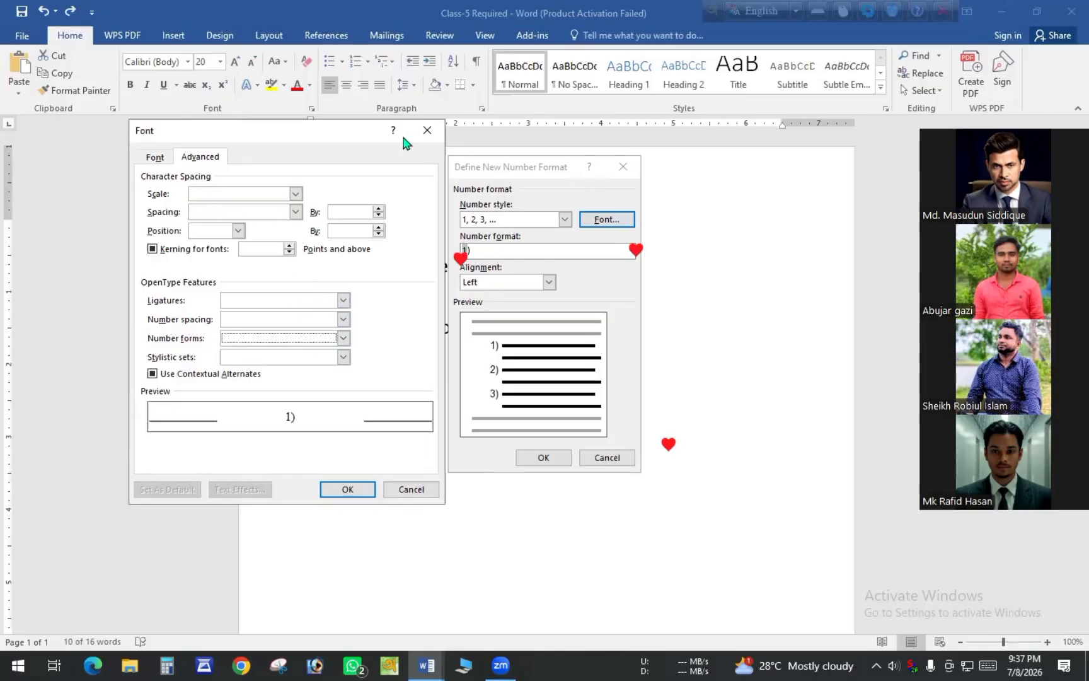
left_click(428, 132)
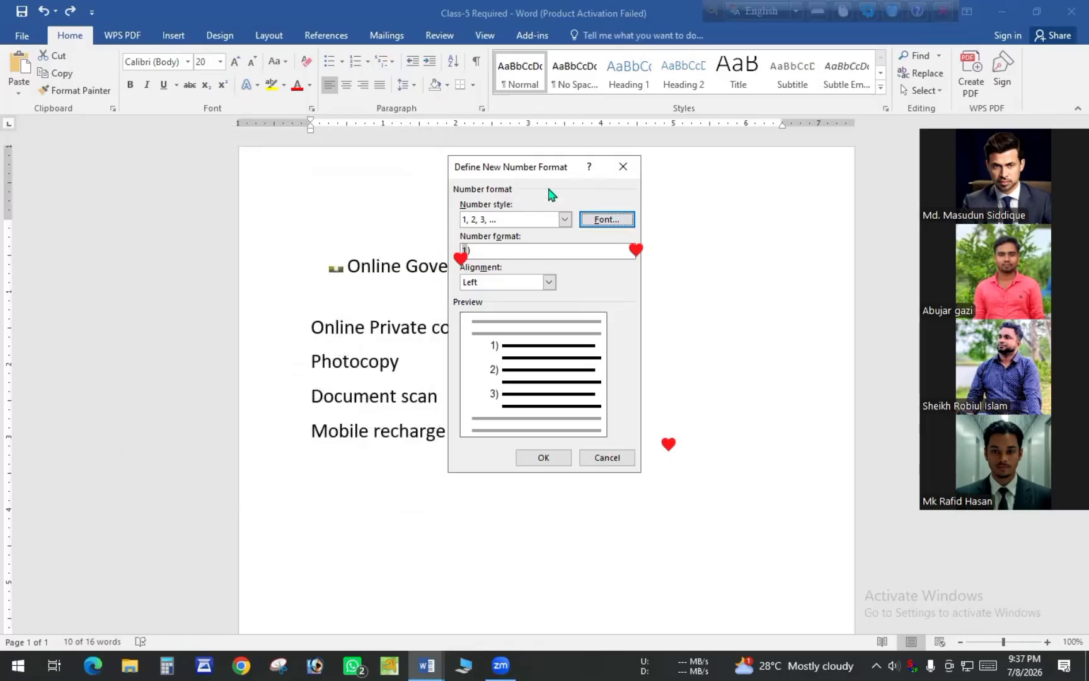
left_click(621, 169)
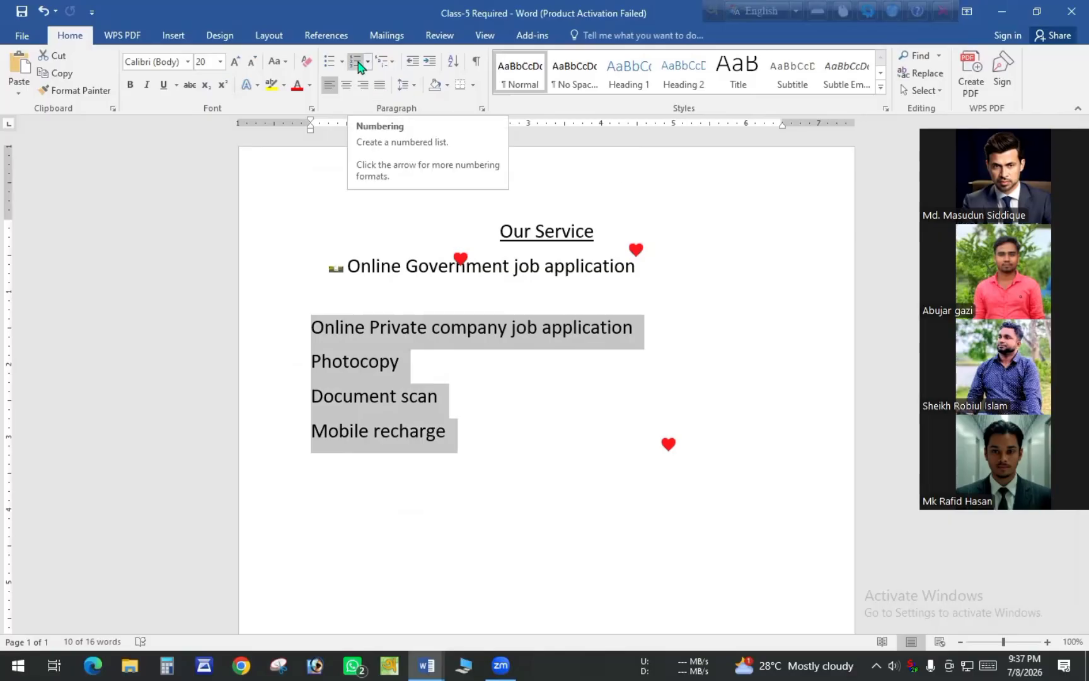
- Number the "Online Private company job application" line in the 1) format and add an empty unnumbered line below it
left_click_drag(303, 325, 622, 323)
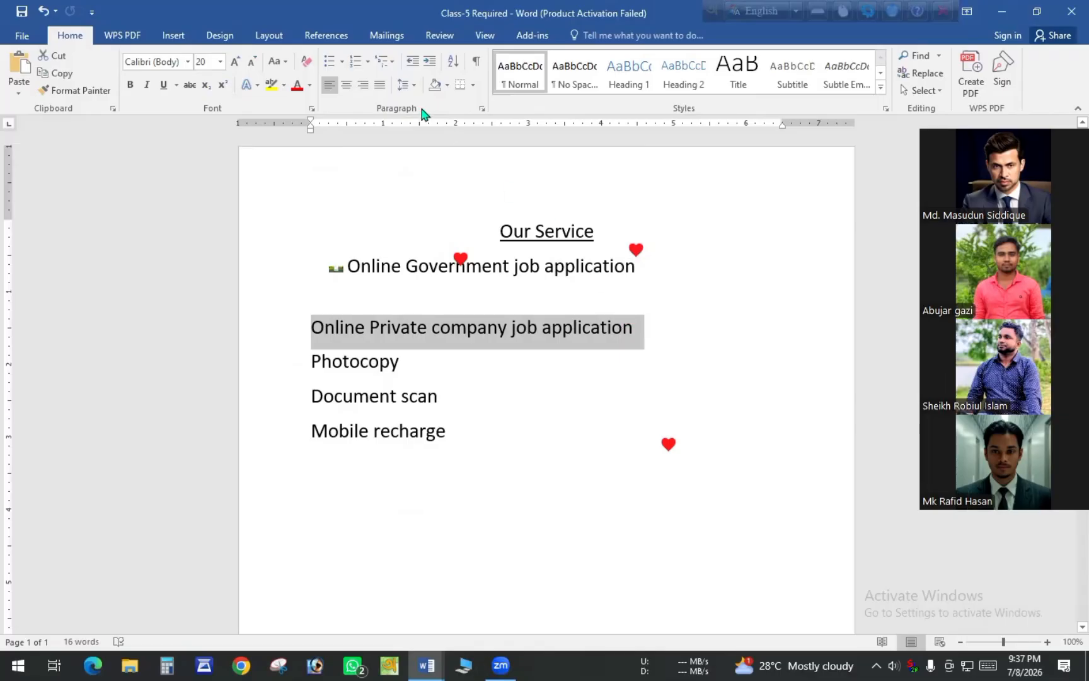
left_click(356, 61)
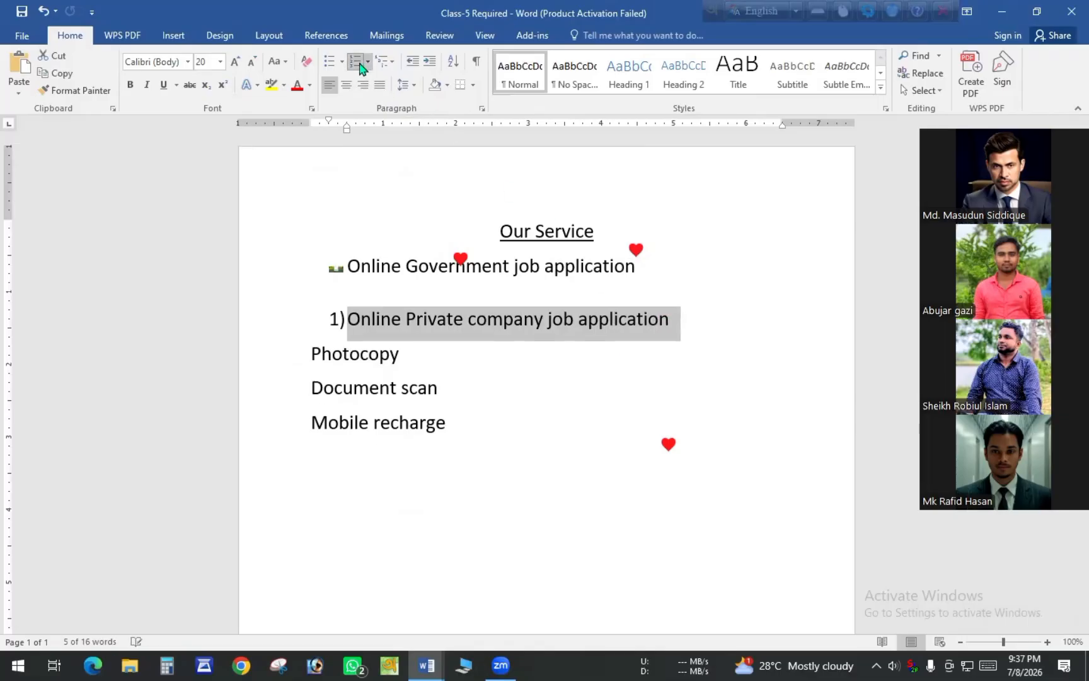
left_click(325, 319)
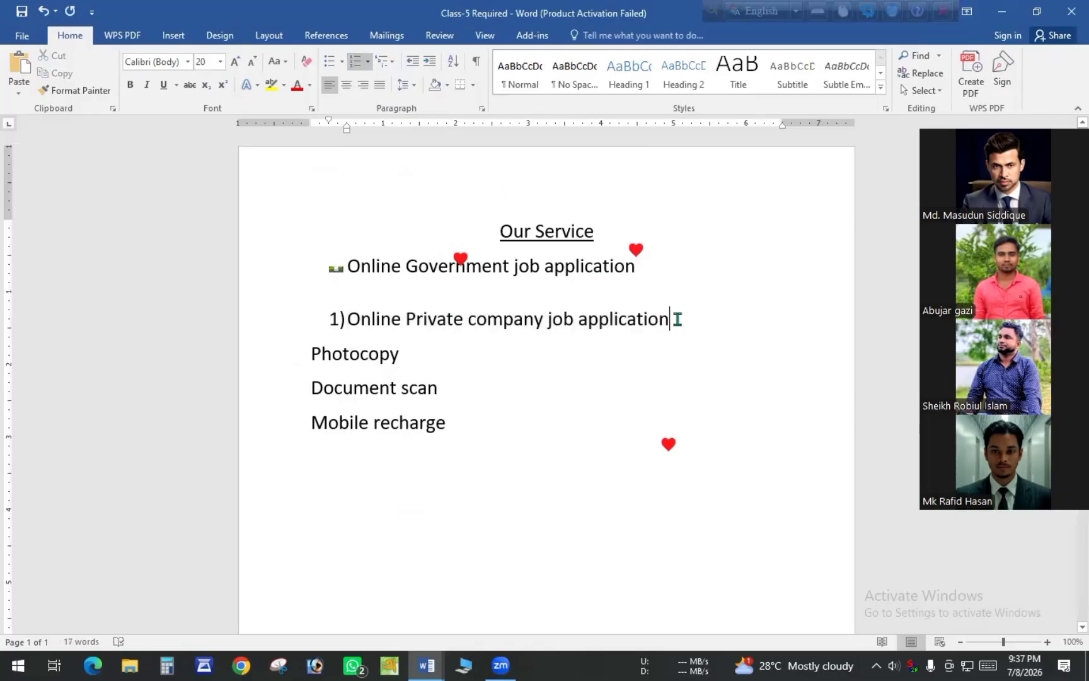
key("Return")
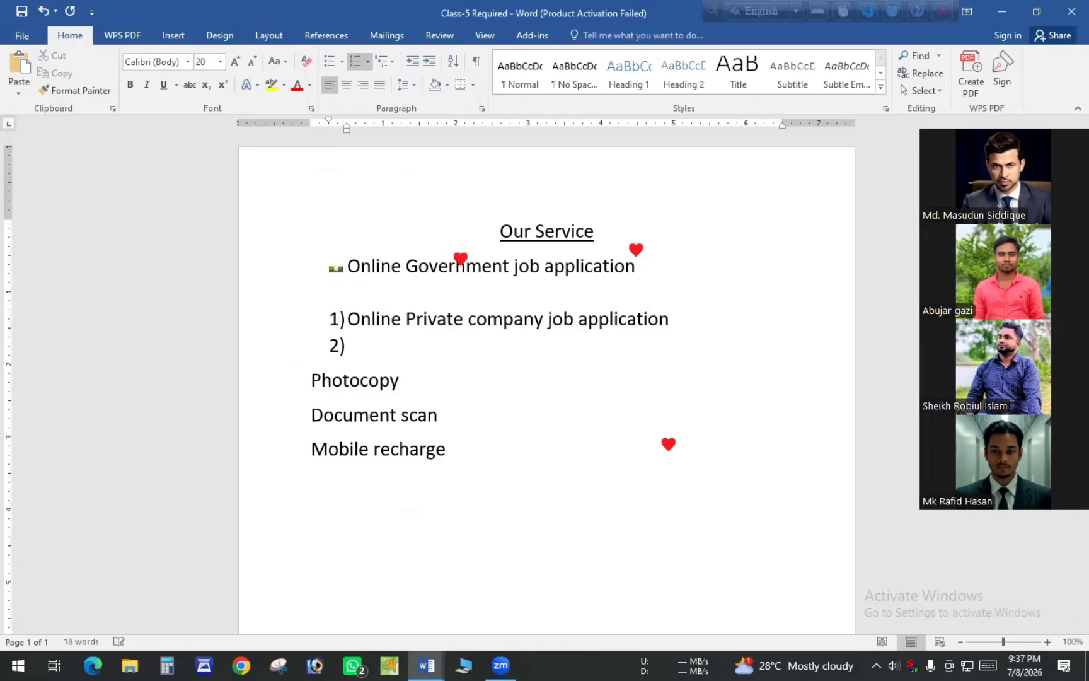
key("BackSpace")
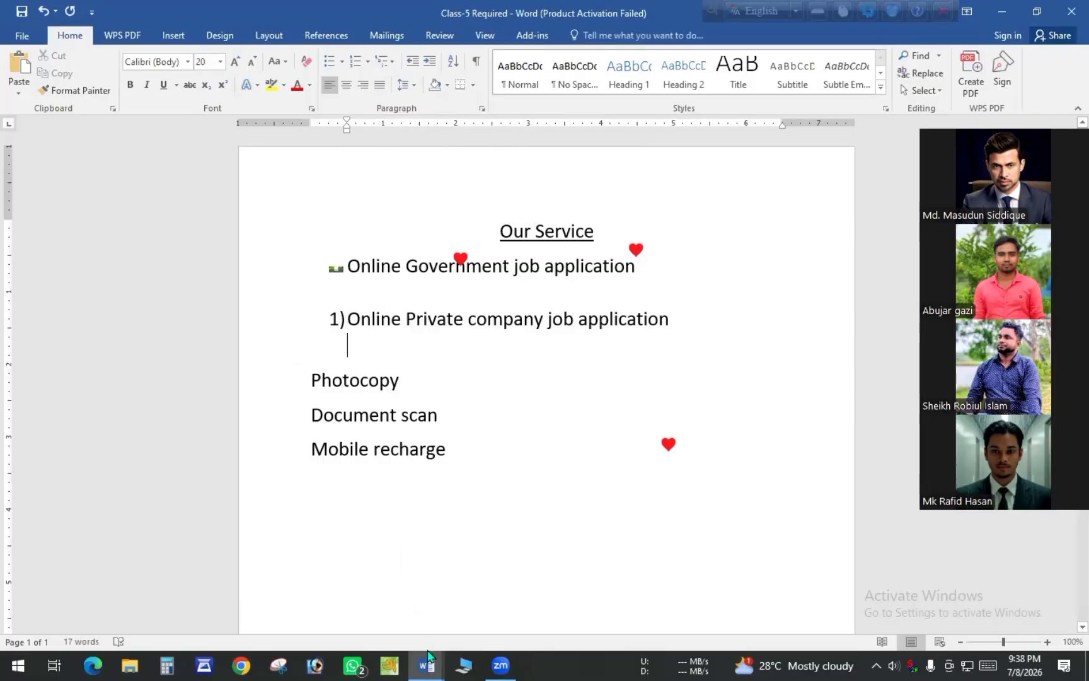
- Switch to the Class-5 document to check the "Multilevel list" topic, and return to the Class-5 Required document
mouse_move(422, 644)
left_click(371, 599)
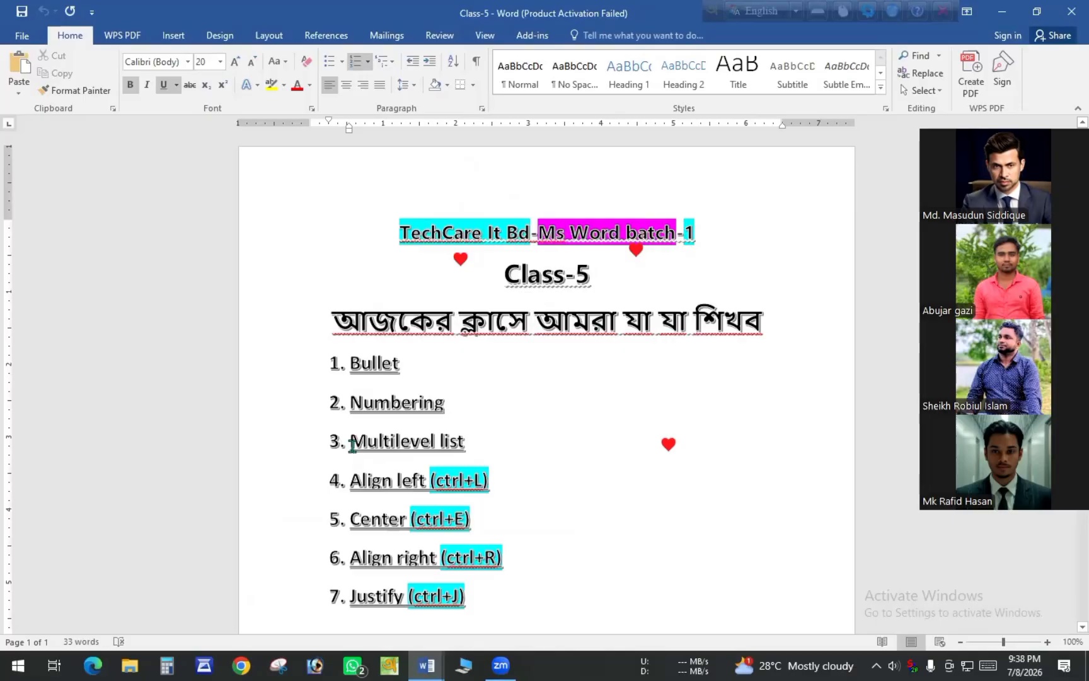
left_click(472, 441)
mouse_move(426, 665)
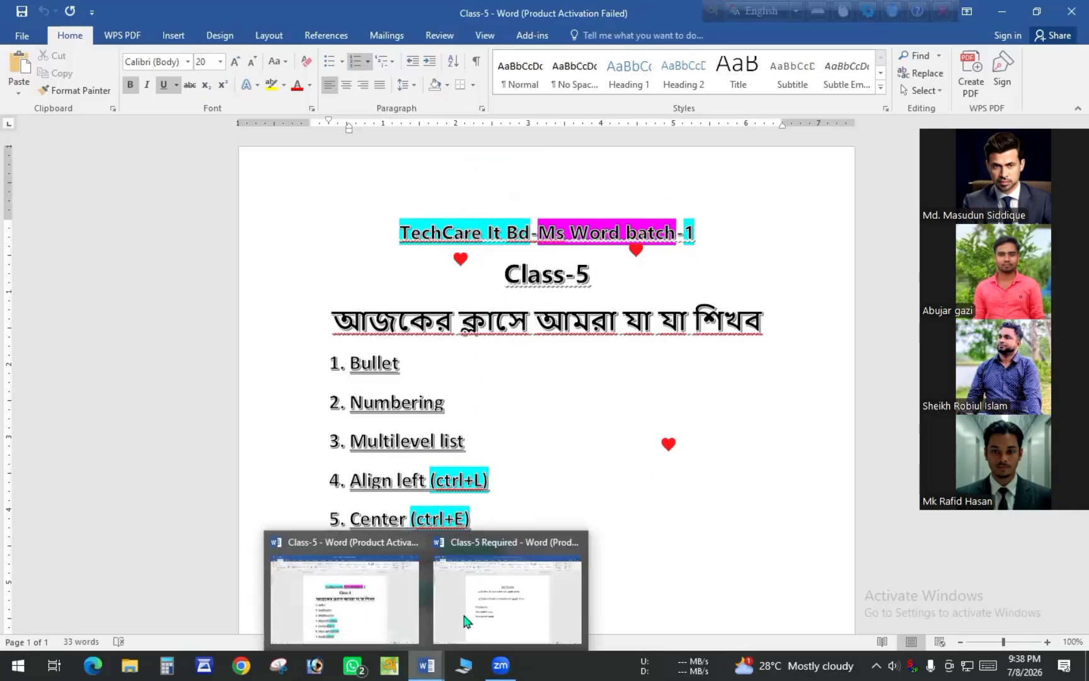
left_click(507, 624)
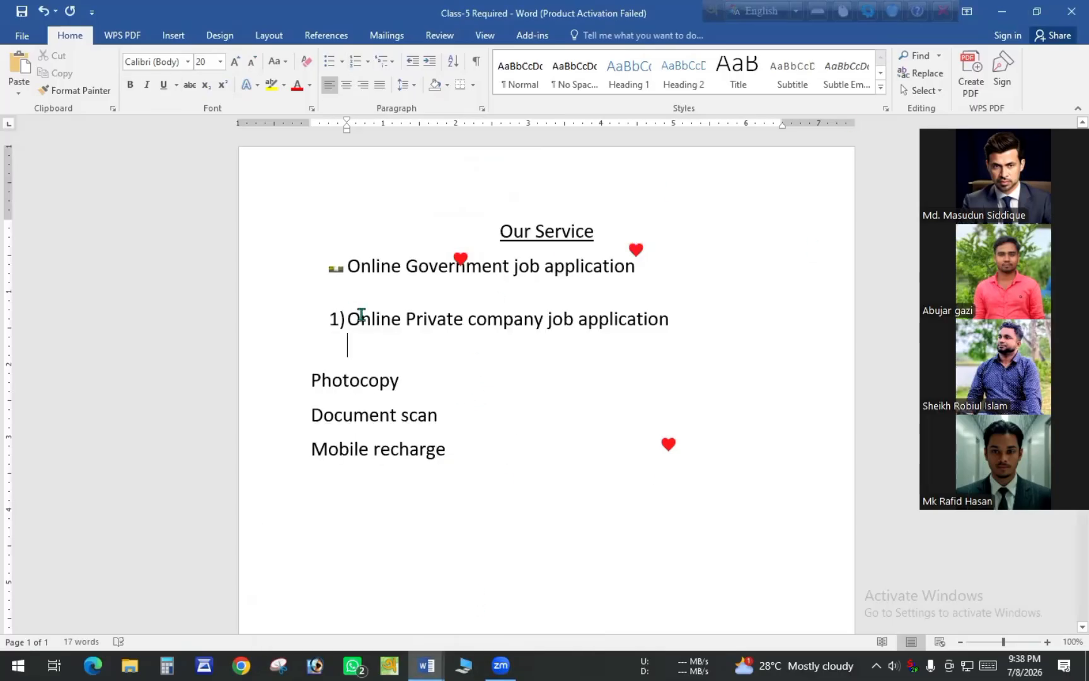
- Select the "Photocopy", "Document scan" and "Mobile recharge" lines and preview the current multilevel list format without applying it
left_click(403, 381)
left_click_drag(404, 381, 426, 387)
left_click_drag(458, 456, 313, 386)
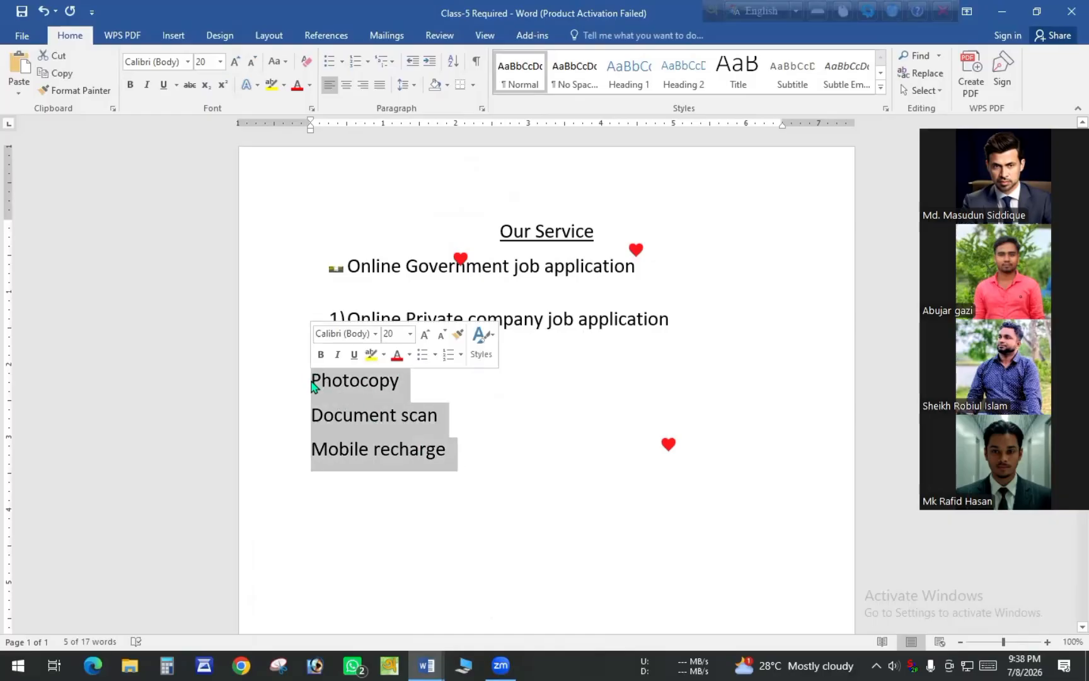
left_click(383, 62)
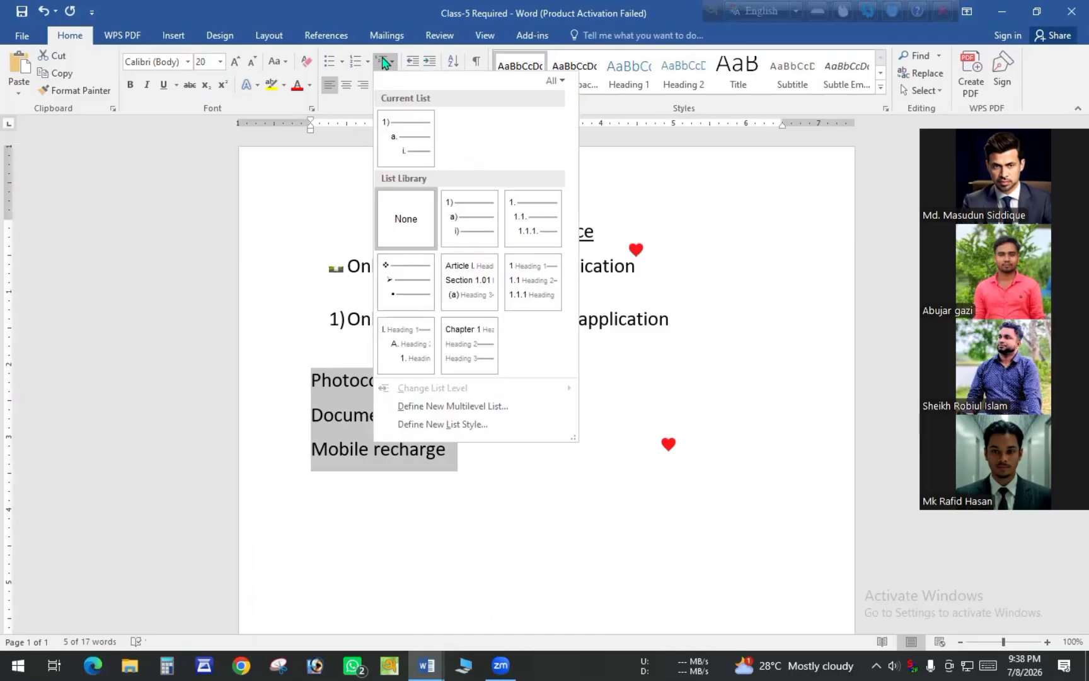
mouse_move(396, 129)
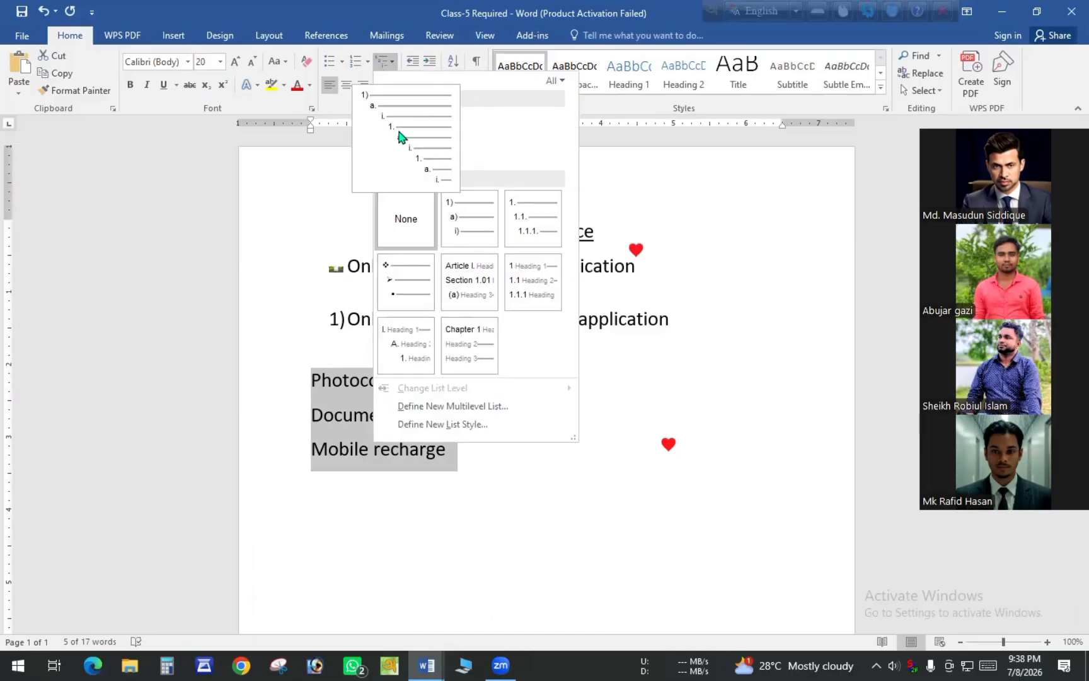
left_click(534, 472)
- Indent "Document scan" by one tab stop and paste a copy of it, indented the same way, on a new line below "Mobile recharge"
left_click(311, 420)
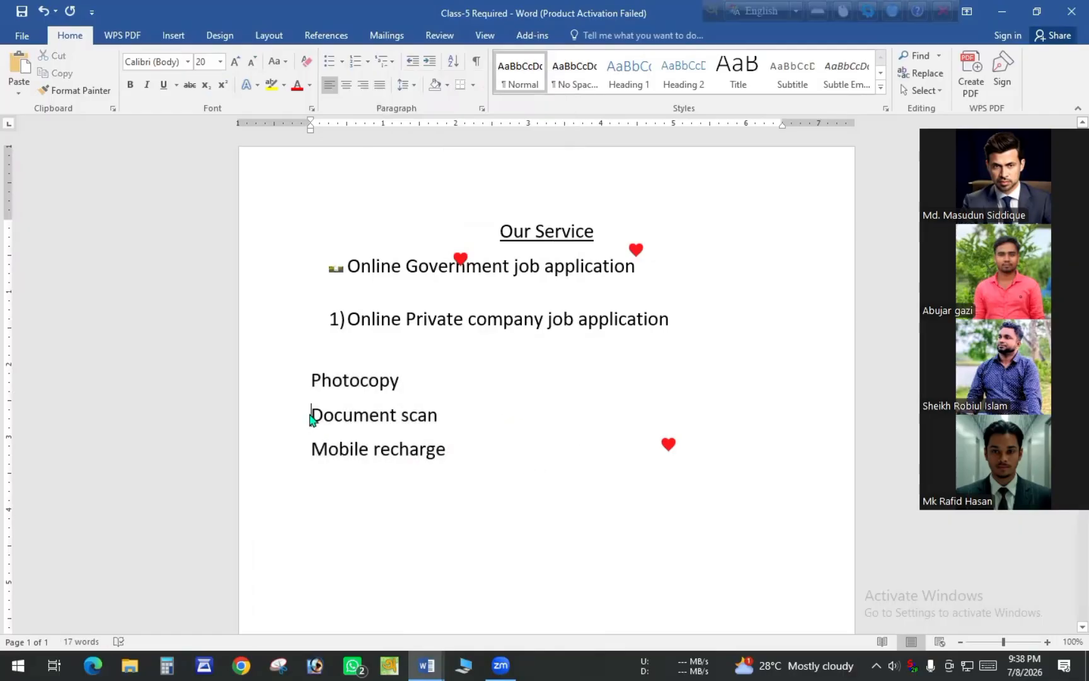
key("Tab")
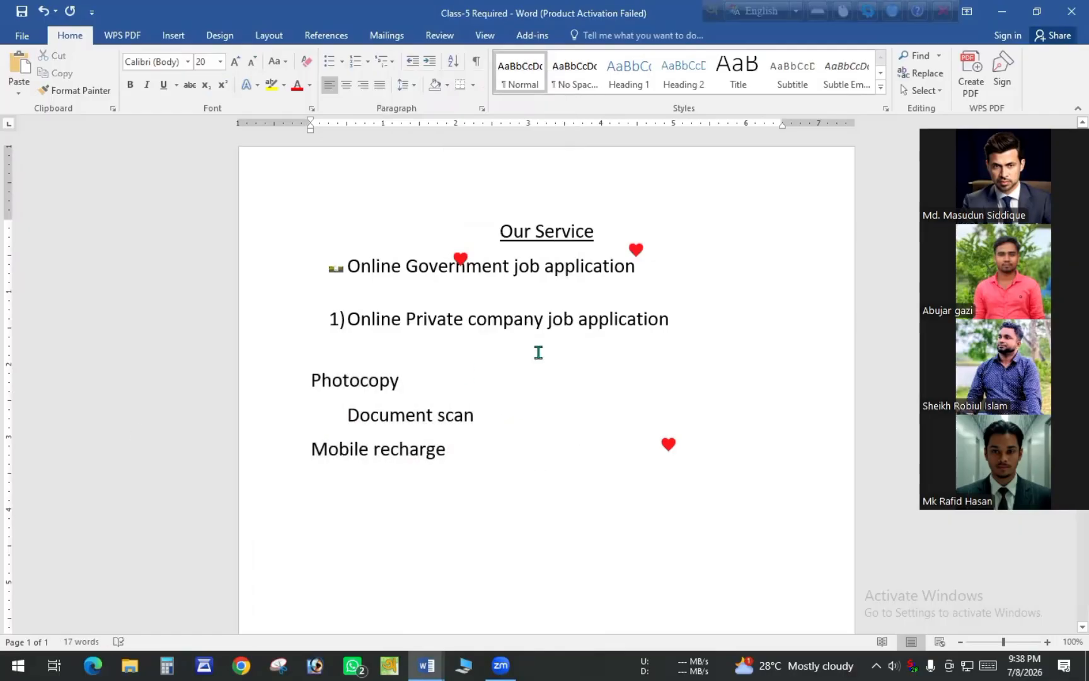
left_click_drag(441, 424, 365, 428)
key("ctrl+c")
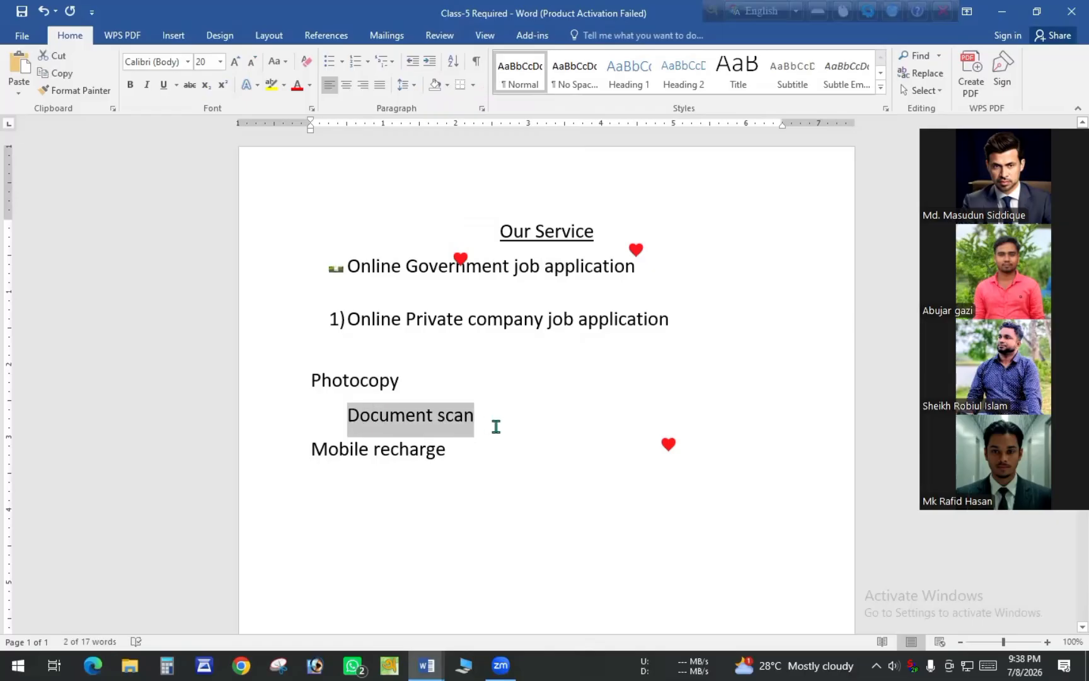
left_click(481, 449)
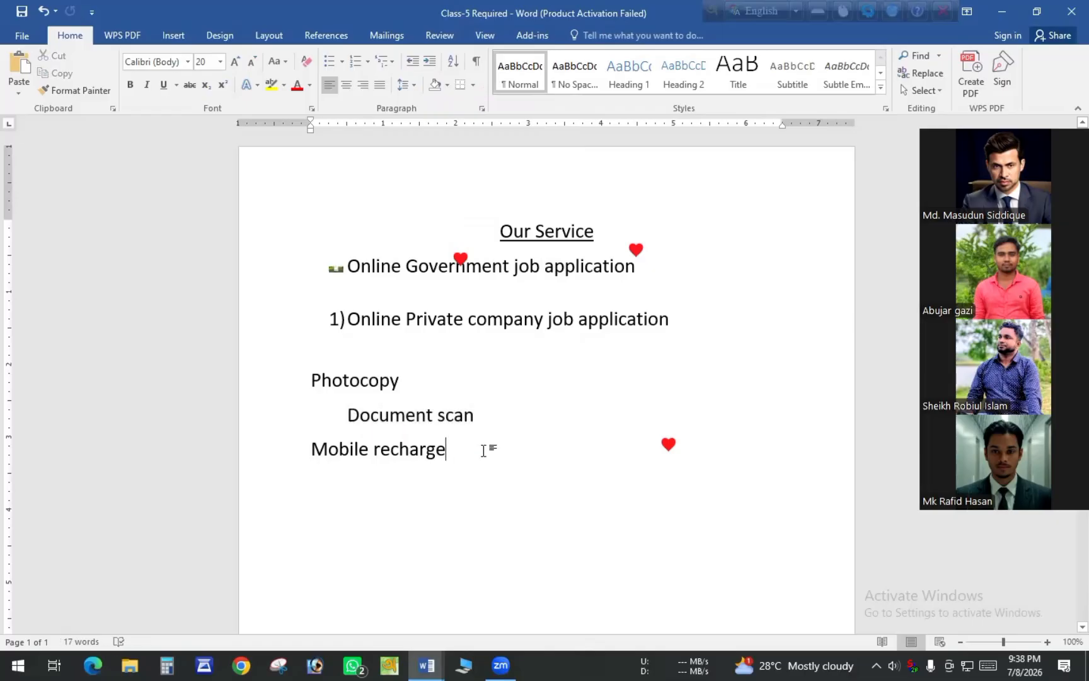
key("Return")
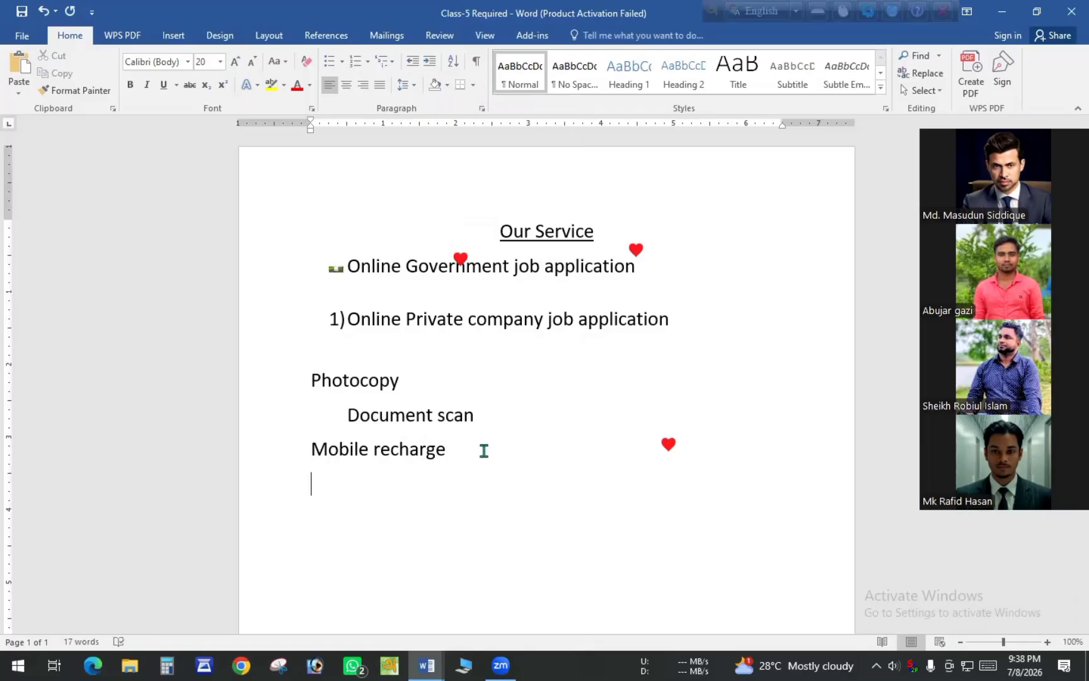
key("ctrl+v")
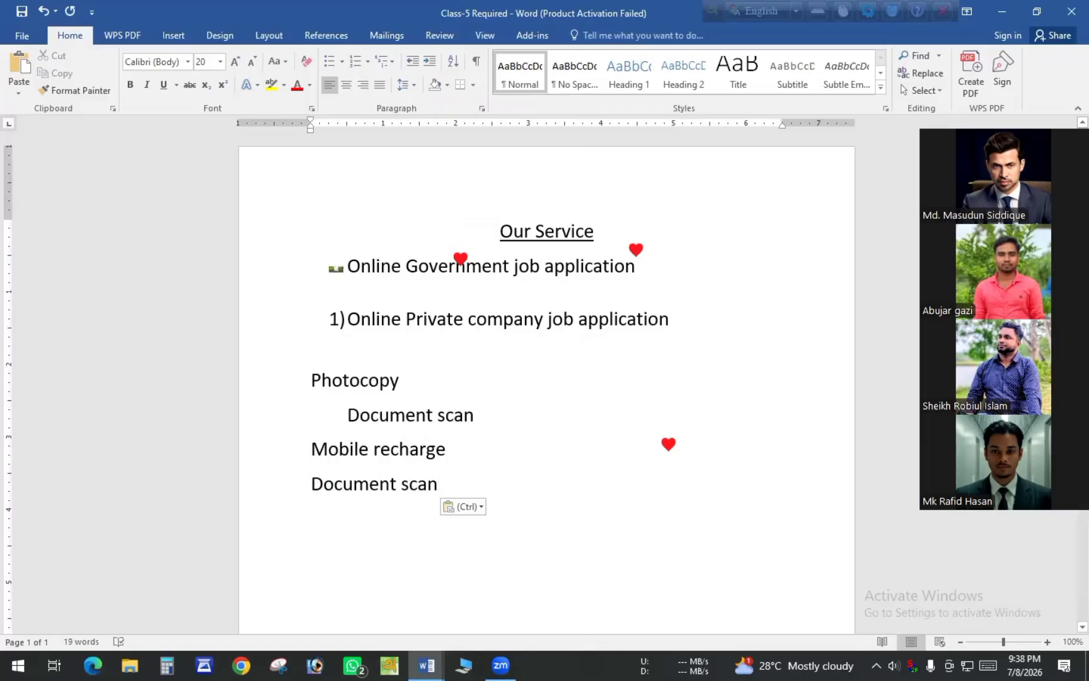
key("Tab")
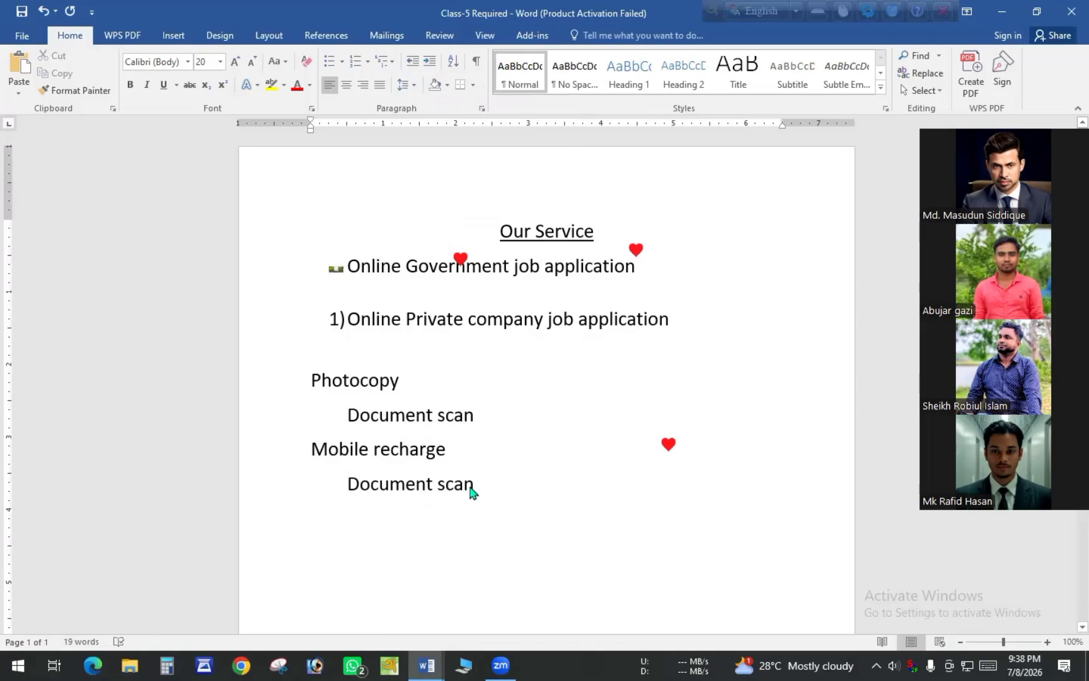
- Apply the current 1), a., i. multilevel list format to the four lines from "Photocopy" to the second "Document scan"
left_click_drag(476, 493, 307, 384)
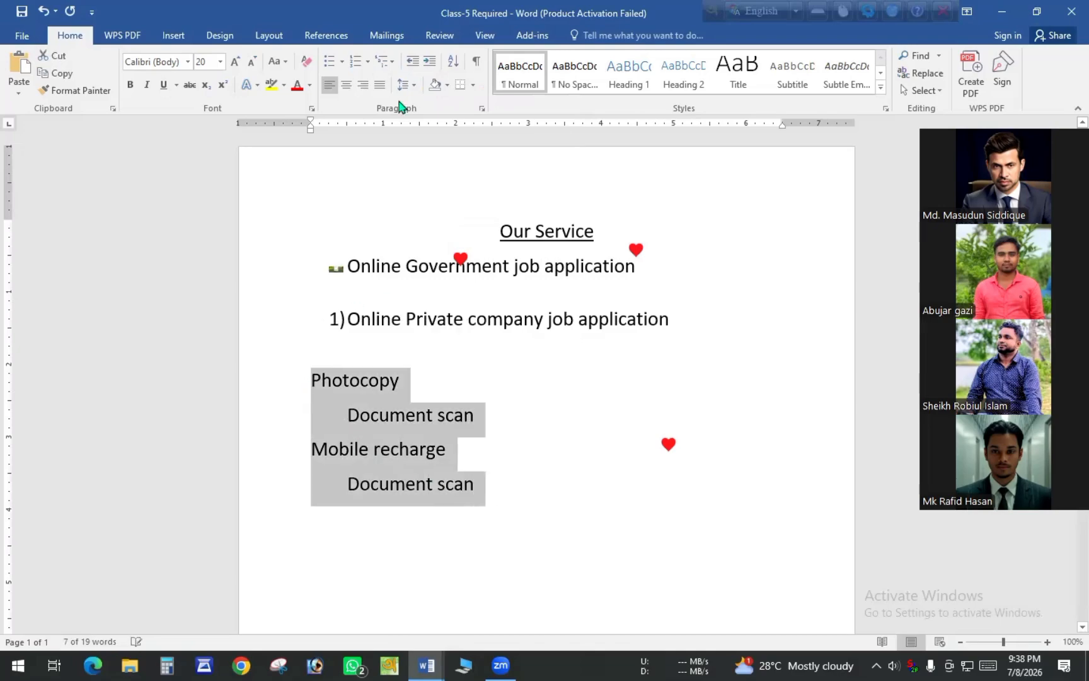
left_click(390, 63)
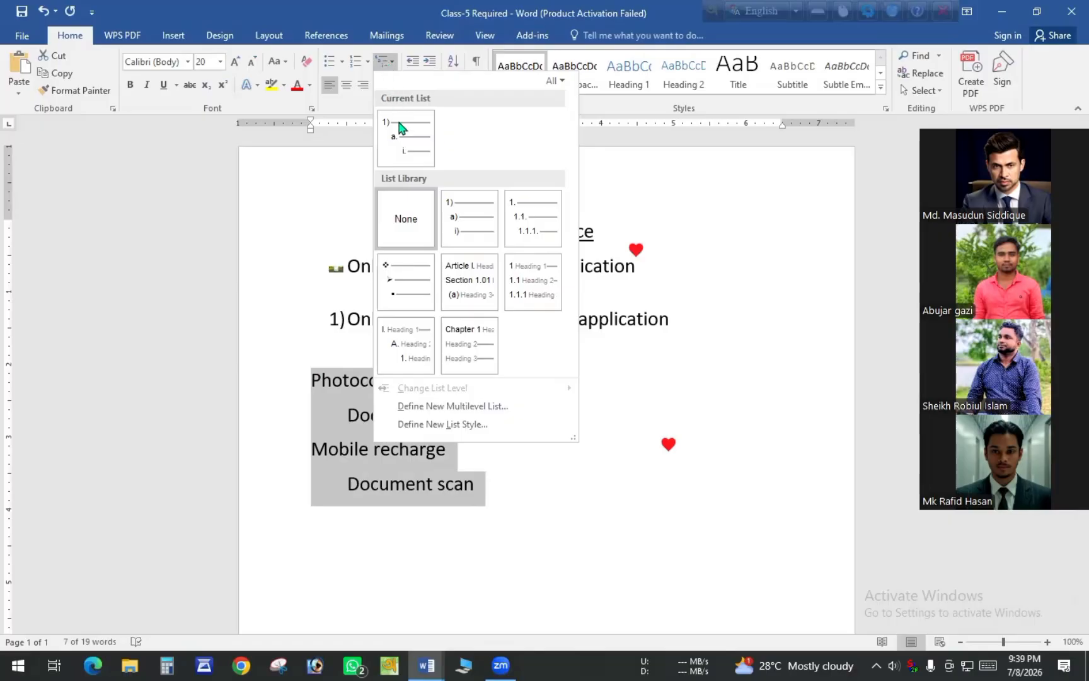
left_click(400, 129)
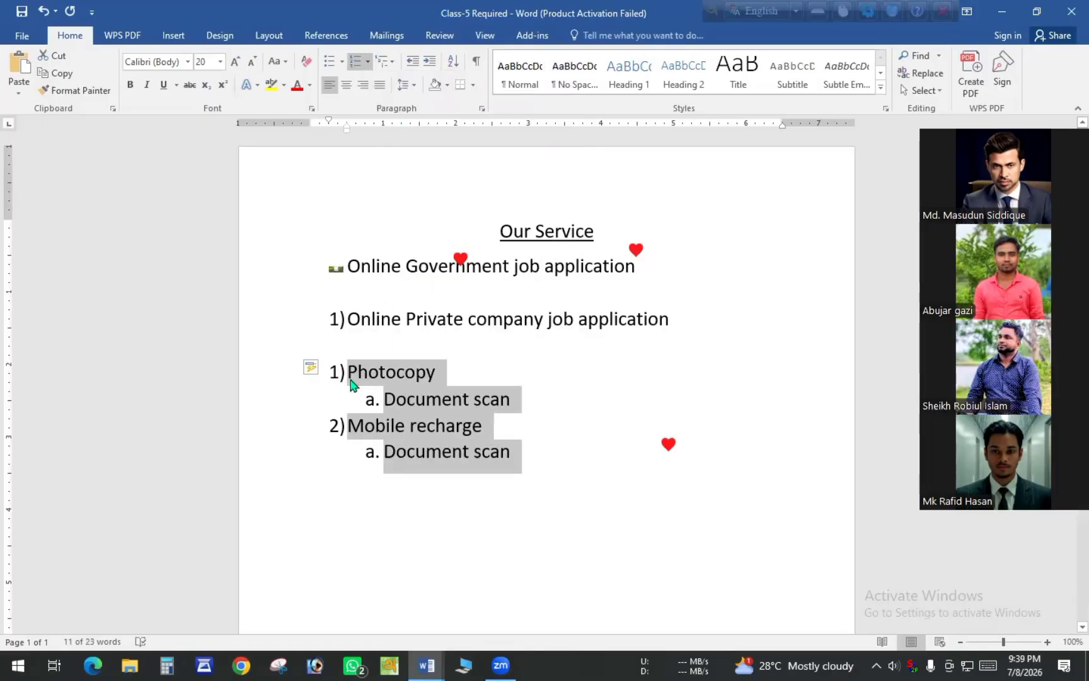
left_click(331, 395)
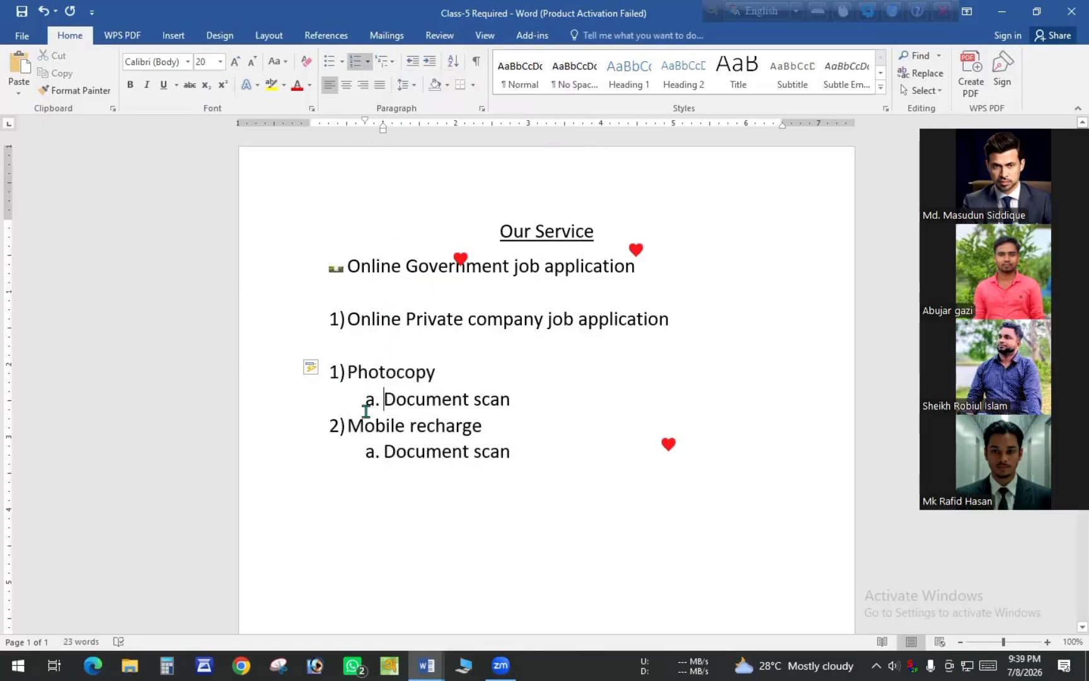
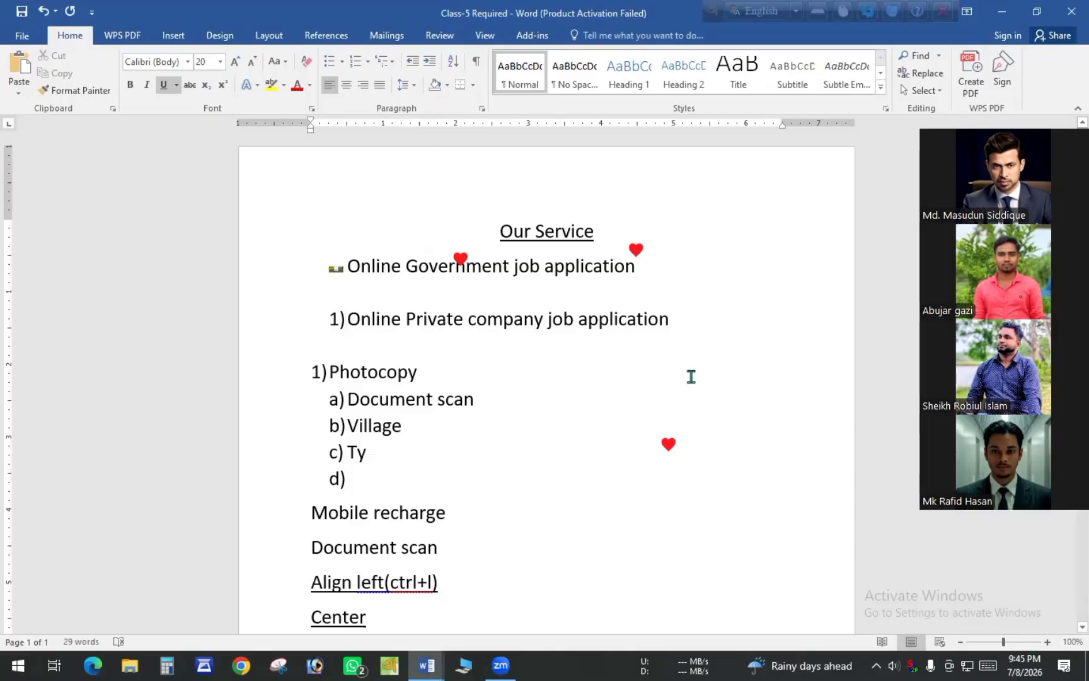
- Append "(ctrl+e)" to the underlined "Center" line and centre that line on the page
type("(c")
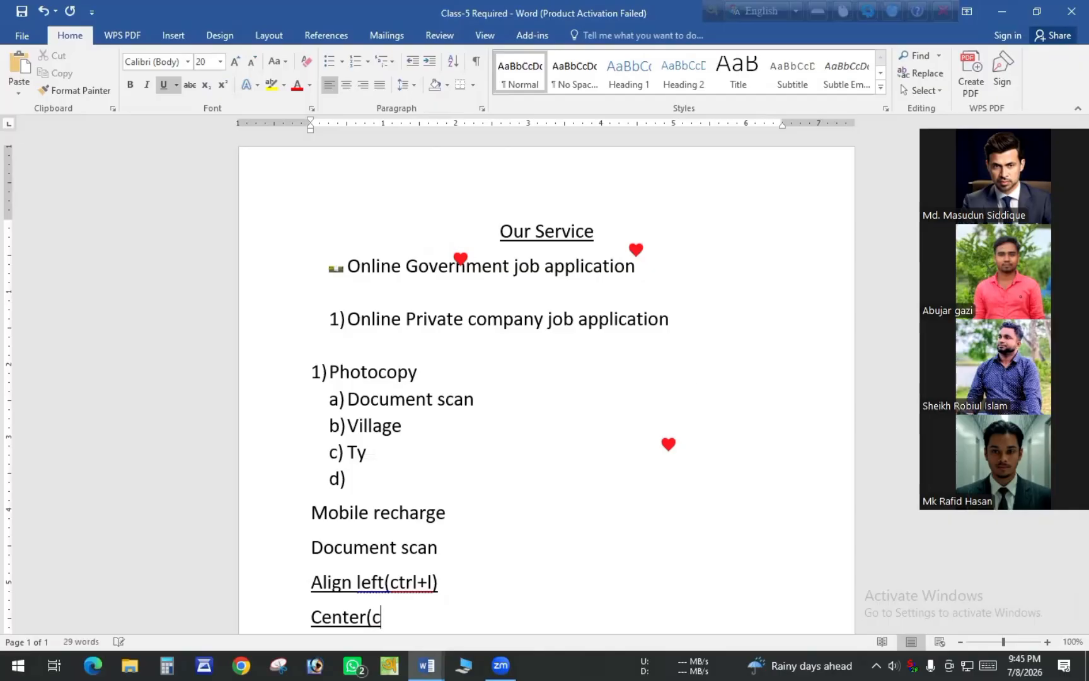
type("trl+e")
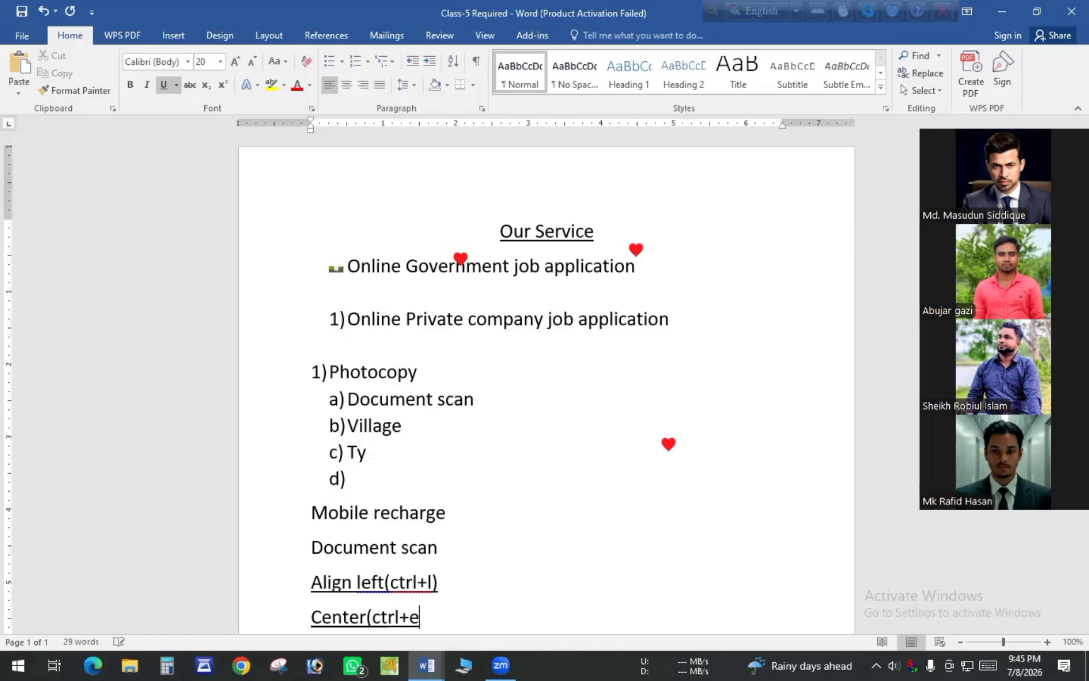
type(")")
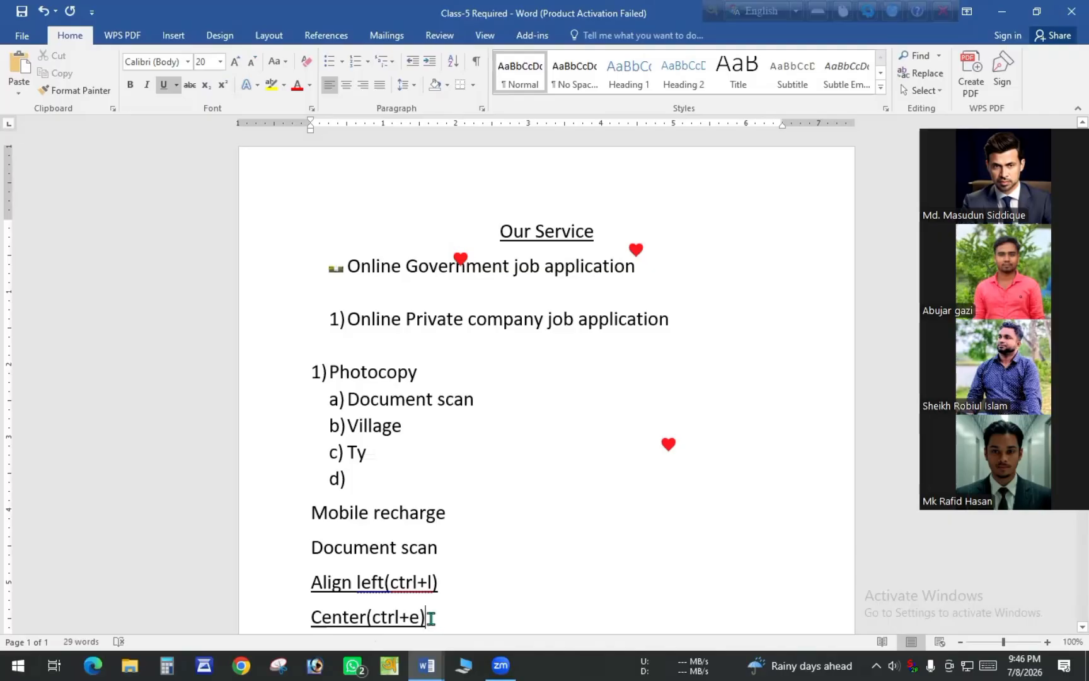
left_click_drag(432, 618, 329, 623)
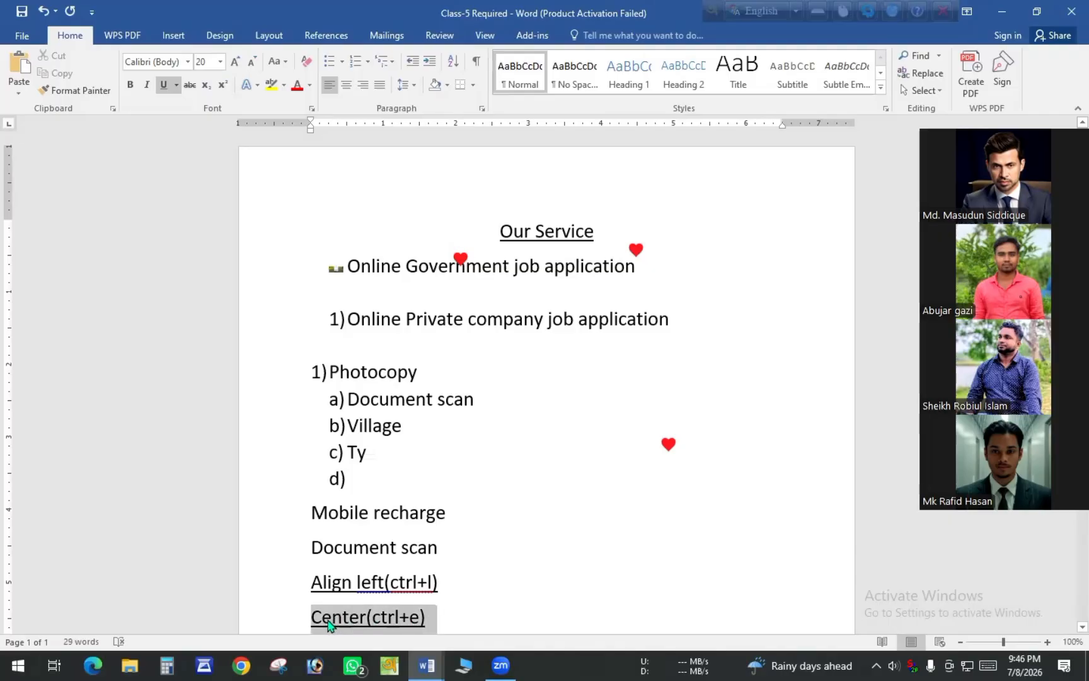
left_click(348, 83)
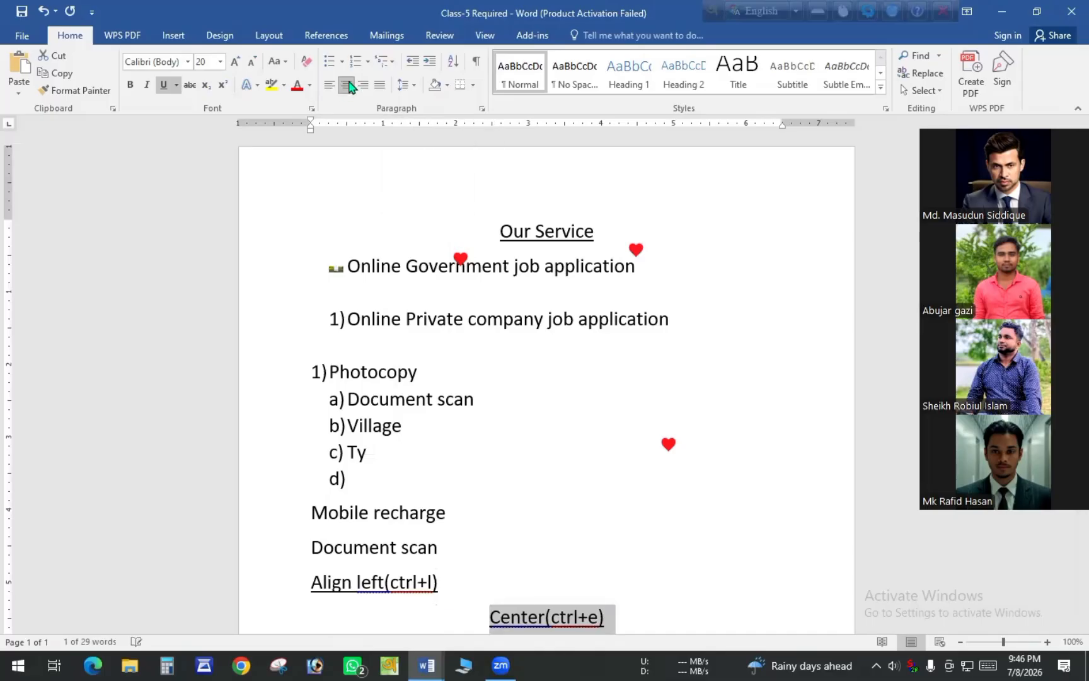
left_click(641, 608)
scroll(642, 594, "down", 1)
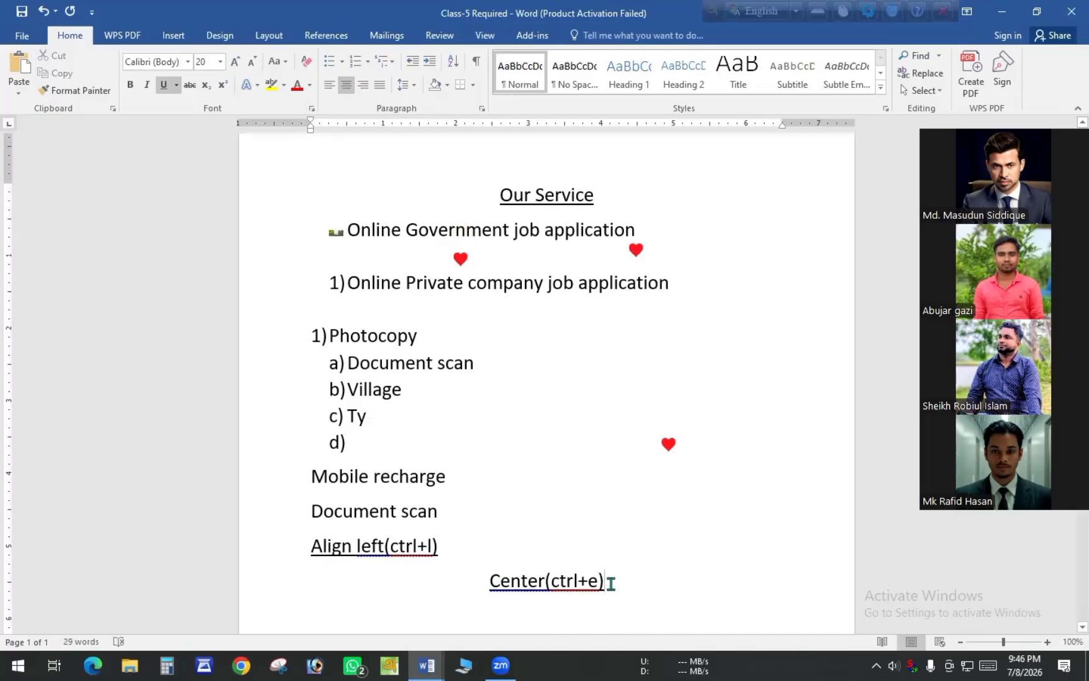
- Examine the start and end of the centred "Center(ctrl+e)" line and of the "Our Service" heading to compare their alignment
left_click_drag(603, 578, 501, 592)
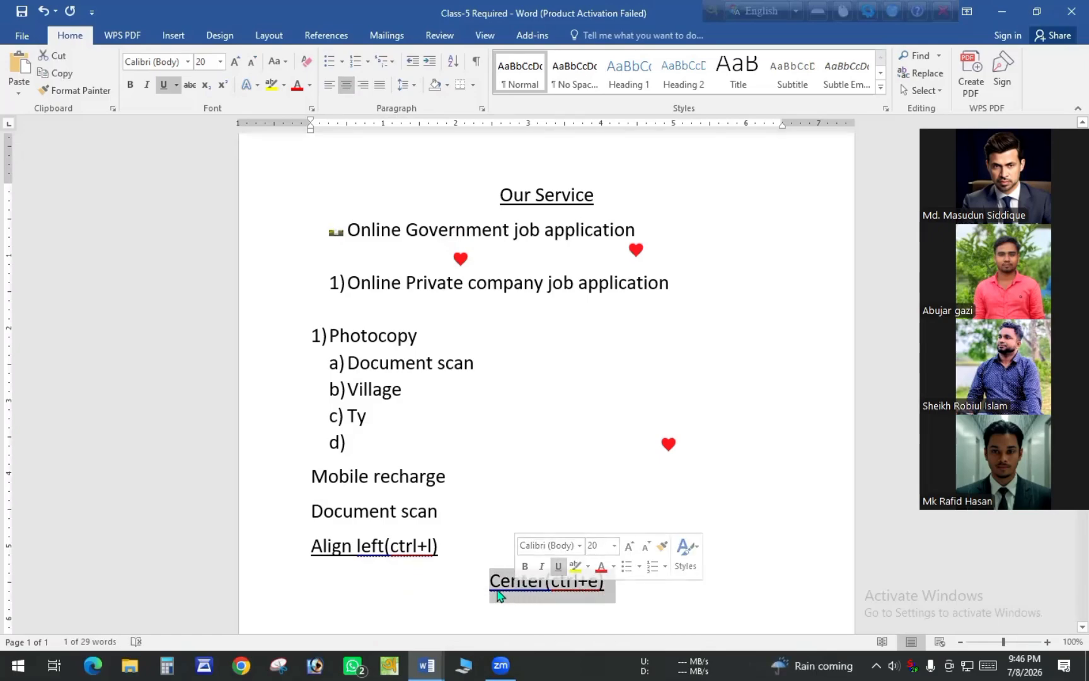
left_click(615, 583)
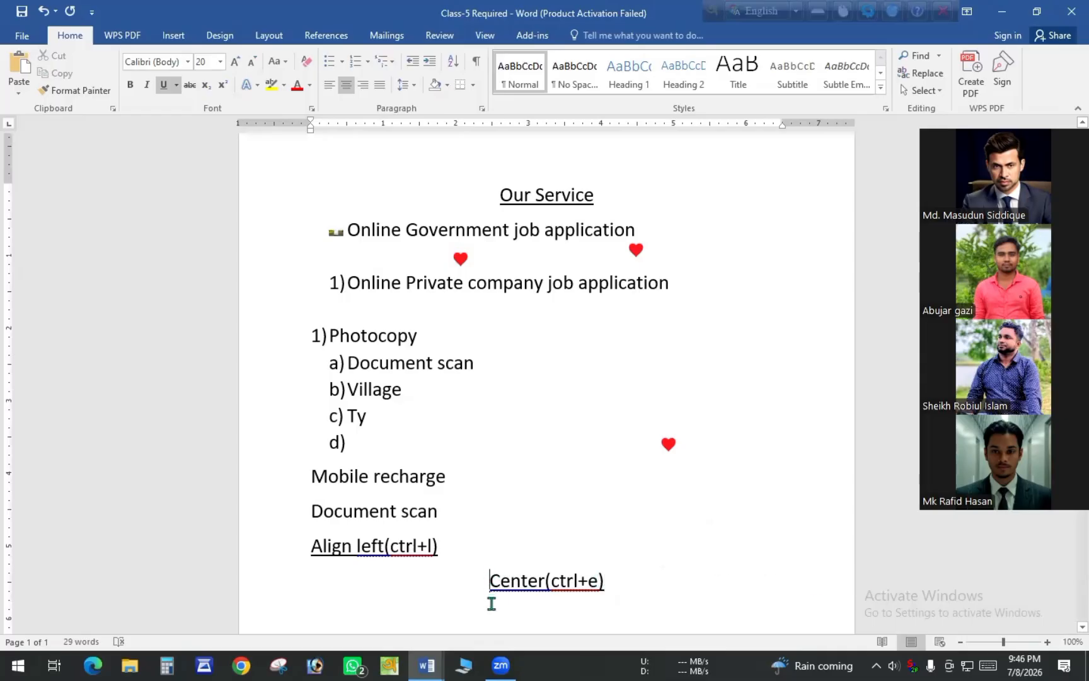
left_click(234, 577)
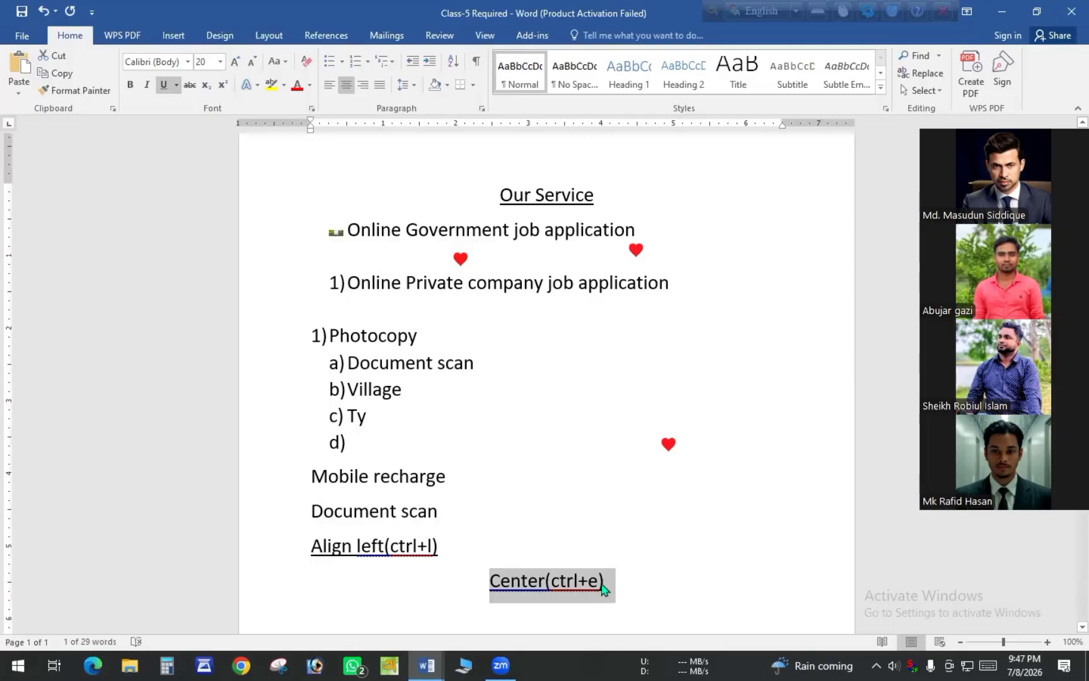
left_click(622, 591)
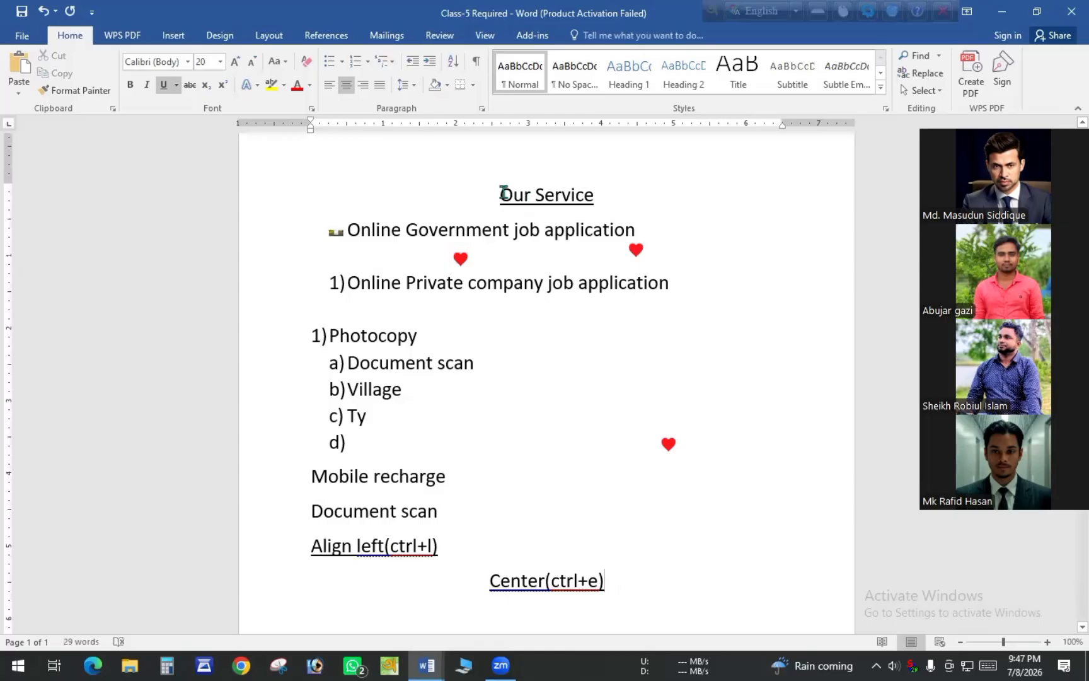
left_click_drag(531, 194, 582, 193)
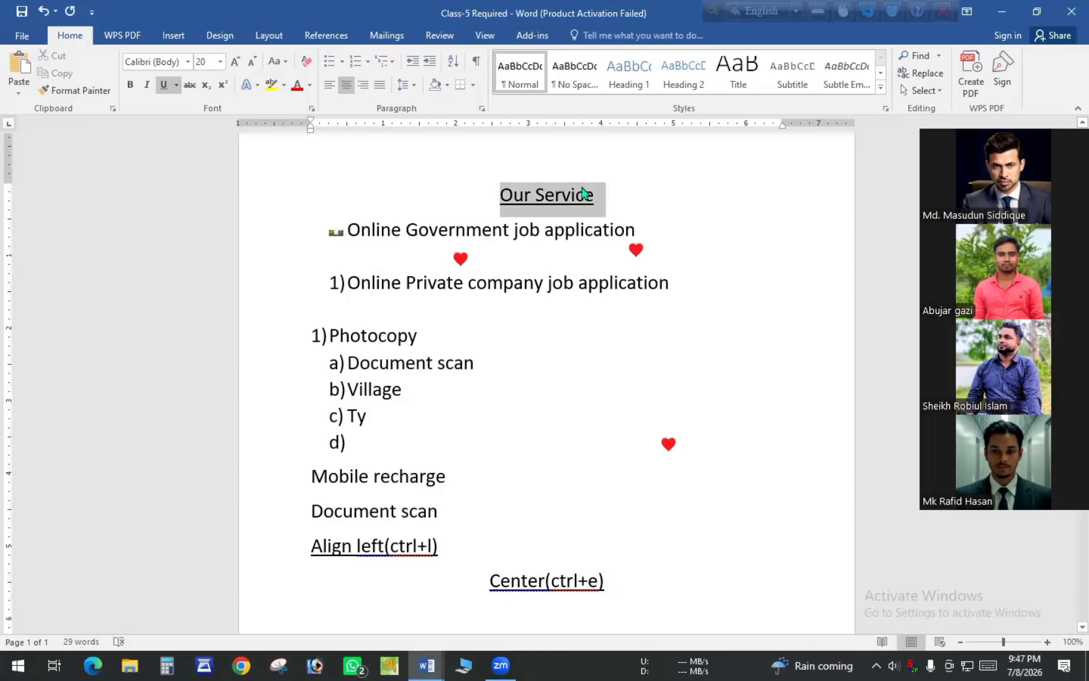
left_click(605, 200)
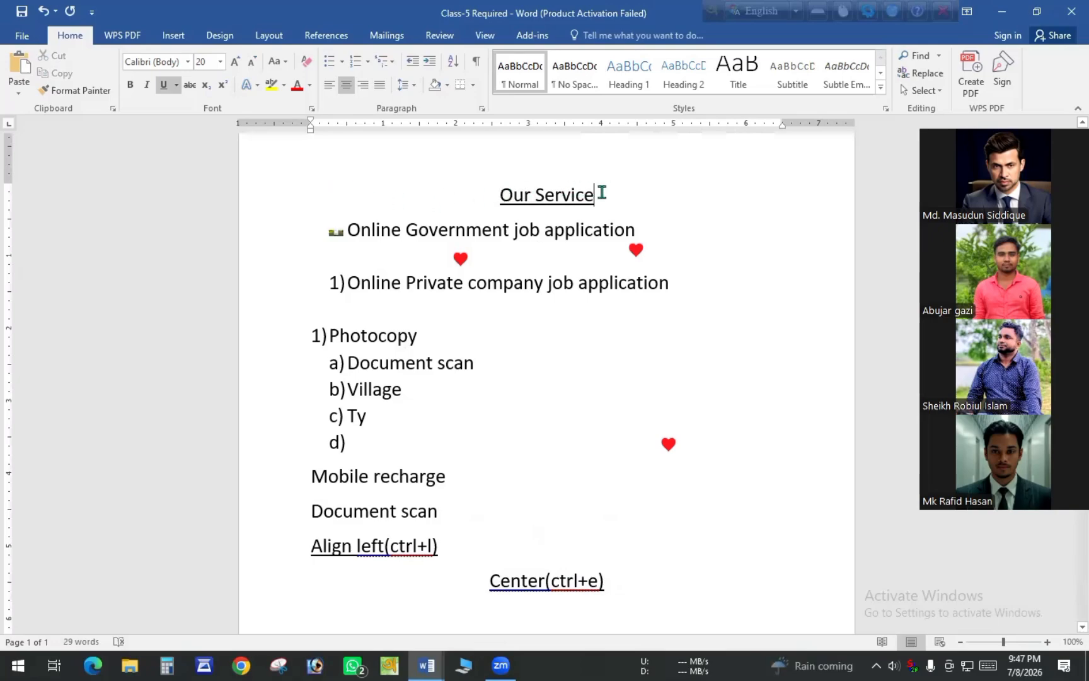
left_click(501, 193)
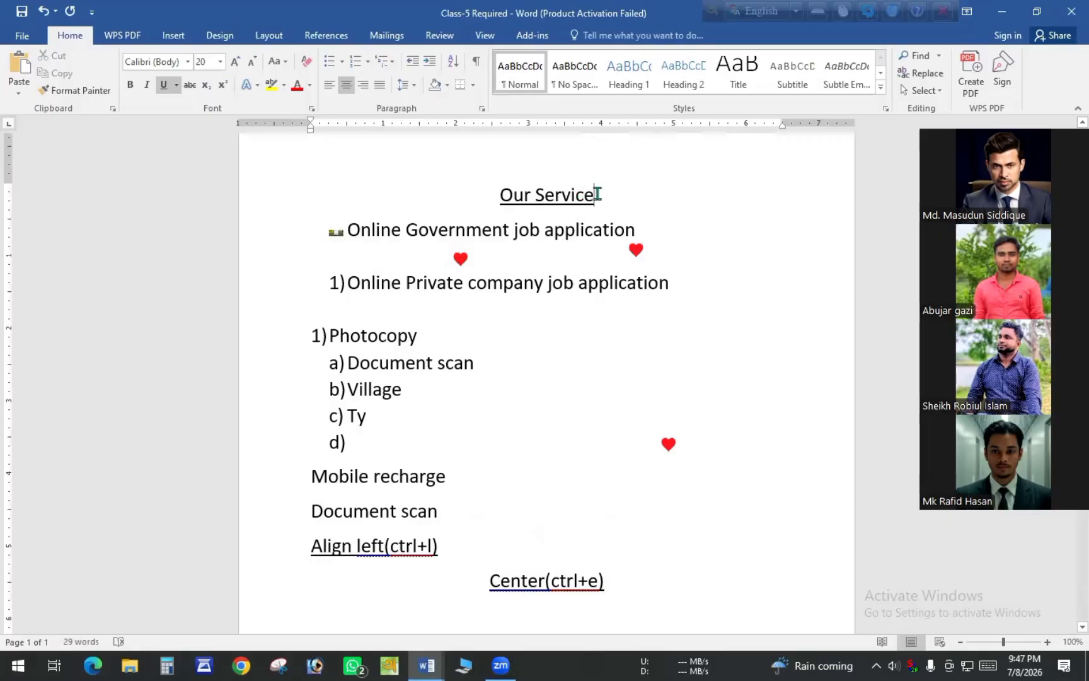
left_click(501, 194)
key("End")
- Add a new left-aligned line reading "Align right(ctrl+r)" below the "Center(ctrl+e)" line
left_click(607, 583)
scroll(606, 552, "down", 1)
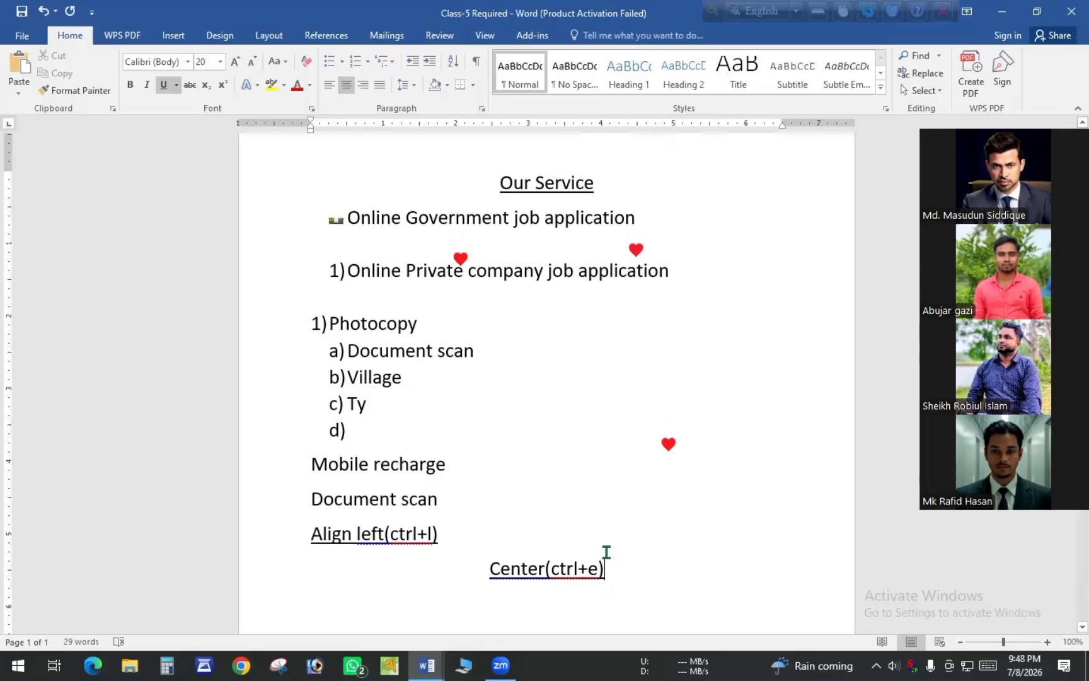
key("Return")
key("BackSpace")
key("Return")
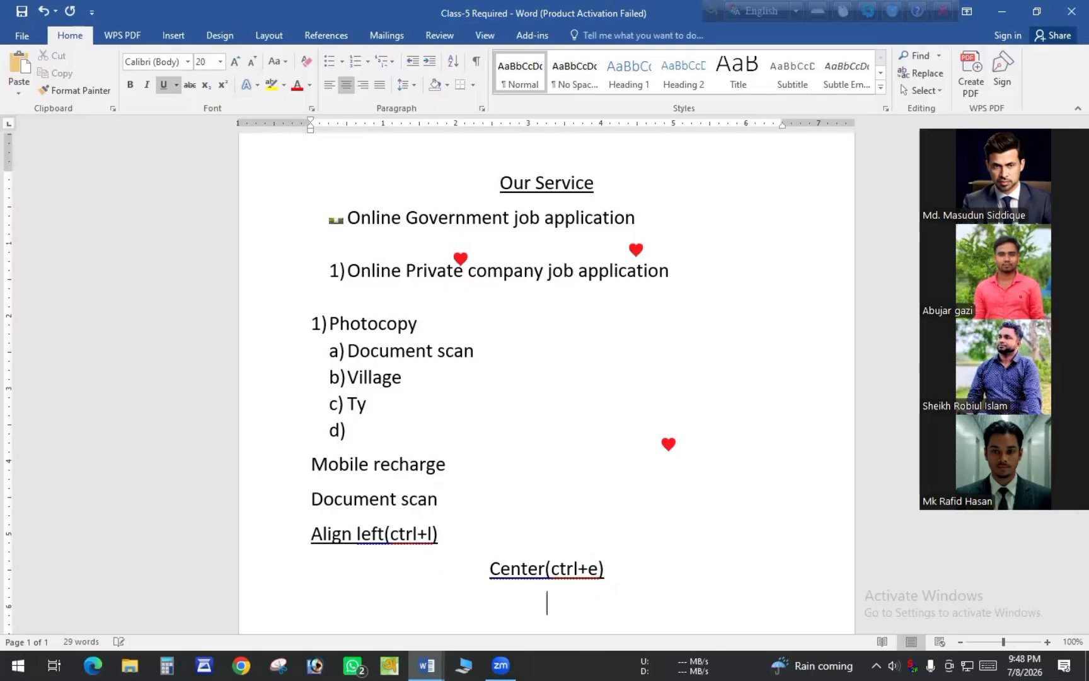
left_click(330, 85)
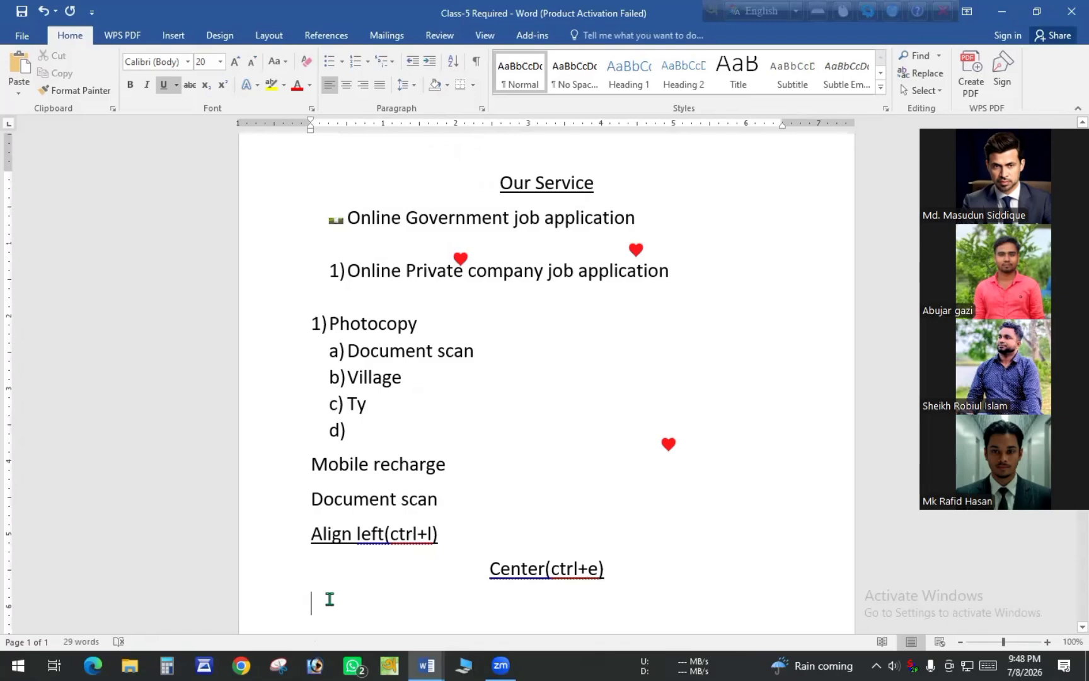
type("Align")
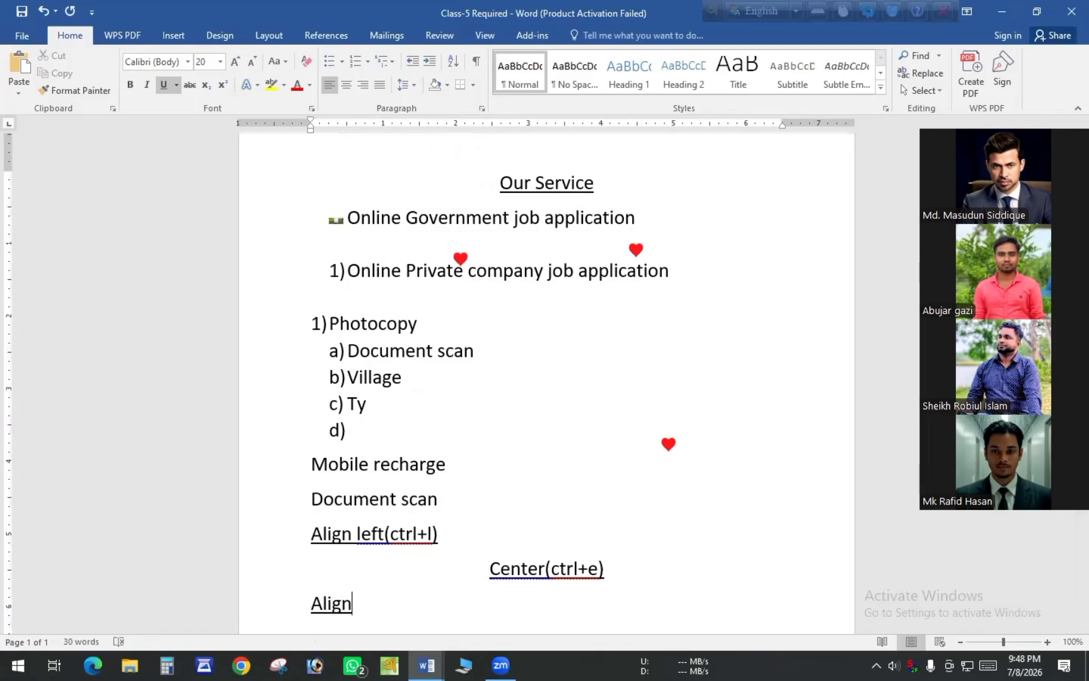
type(" right")
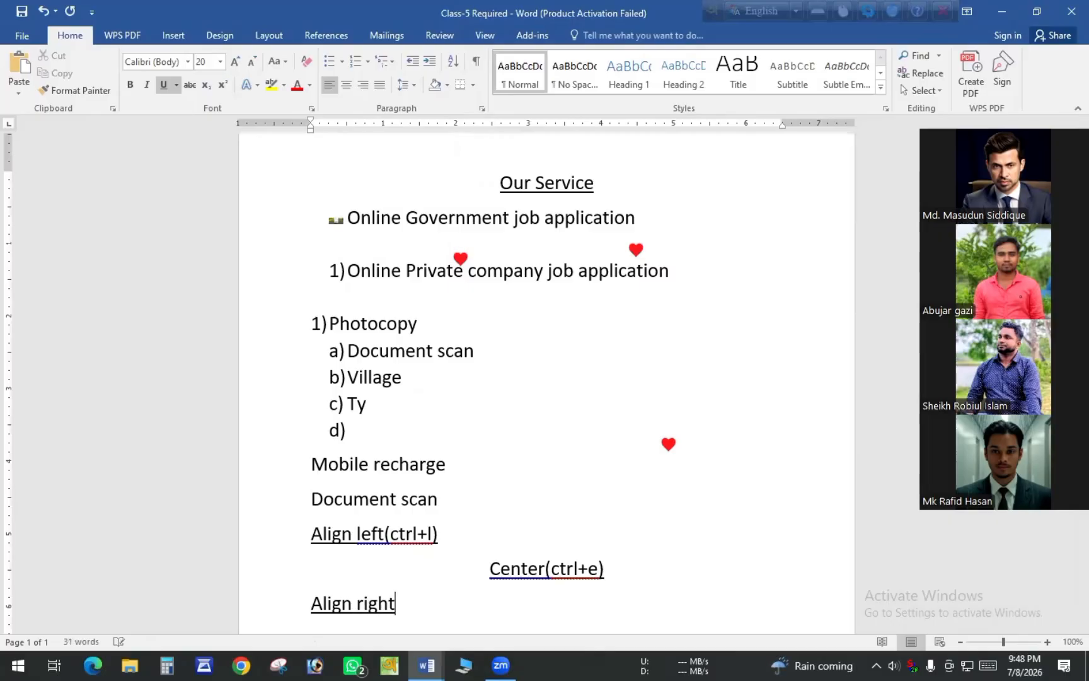
type("(ctrl+r")
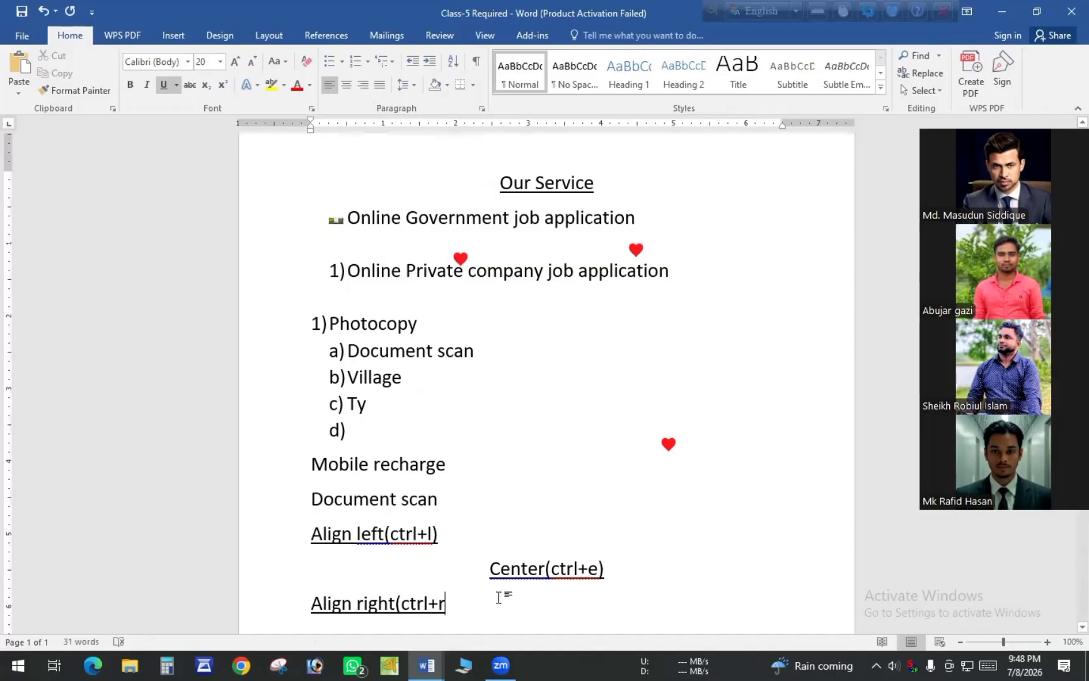
type(")")
- Right-align the "Align right(ctrl+r)" line
left_click_drag(453, 603, 315, 603)
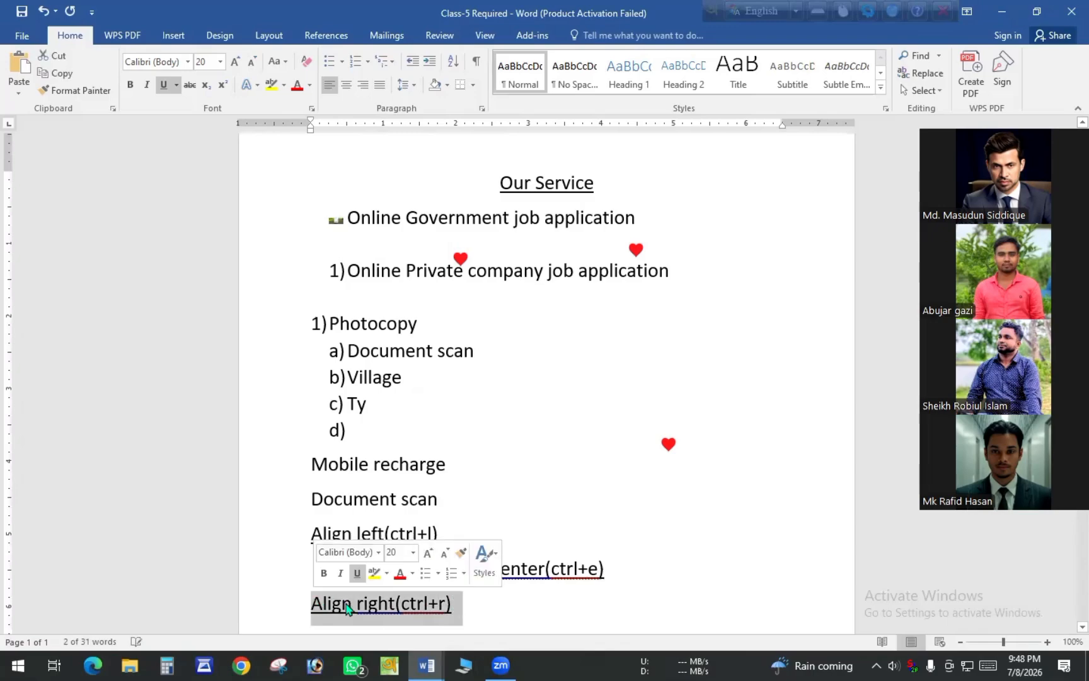
left_click(363, 88)
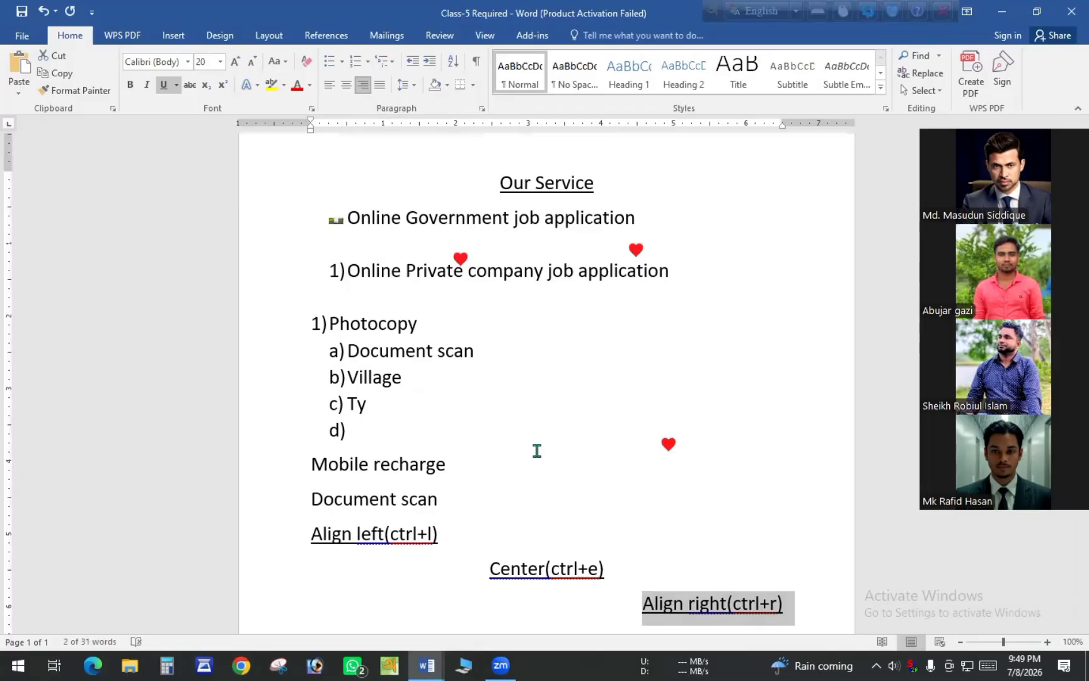
left_click(797, 600)
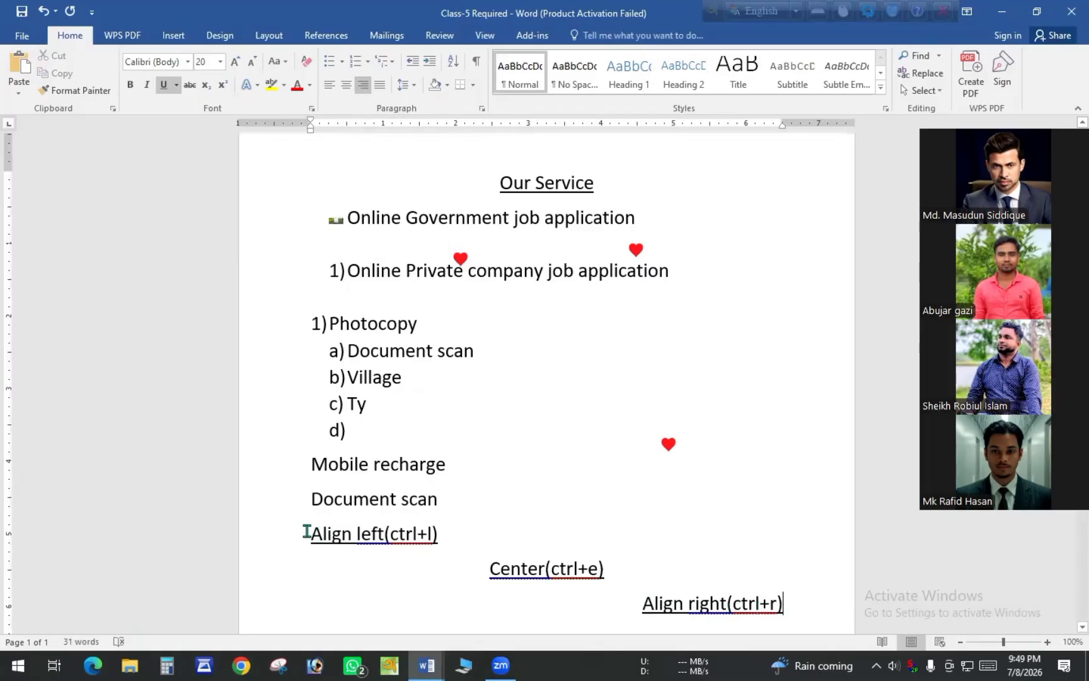
- Insert a space before the opening bracket in the "Align right", "Center" and "Align left" lines
left_click_drag(311, 536, 441, 536)
left_click(440, 535)
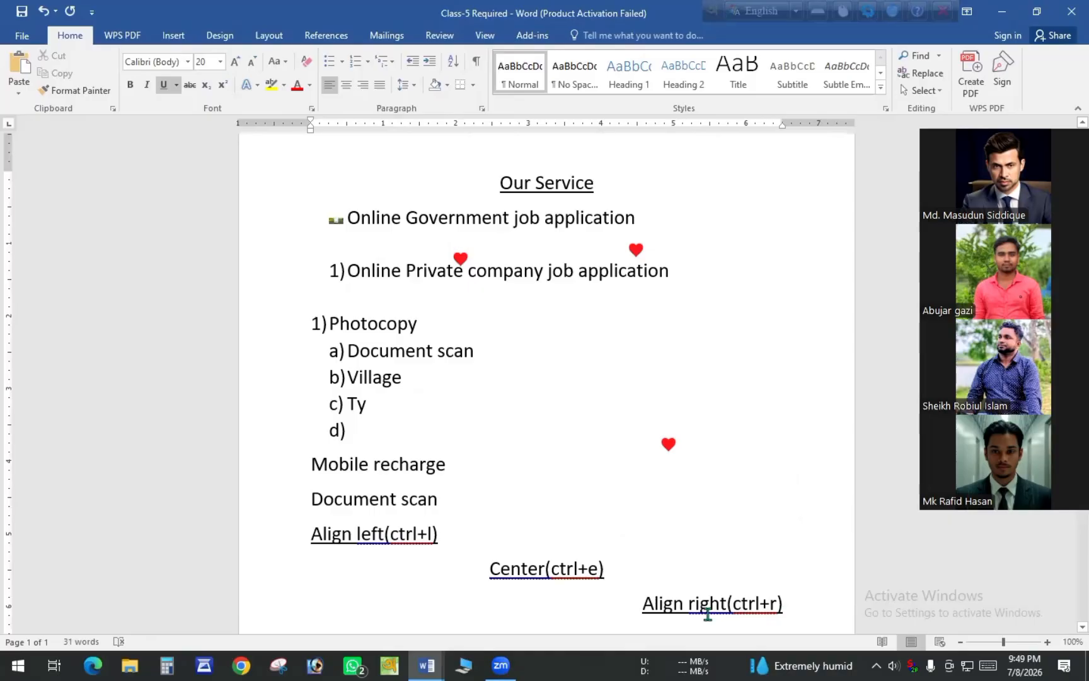
left_click(726, 603)
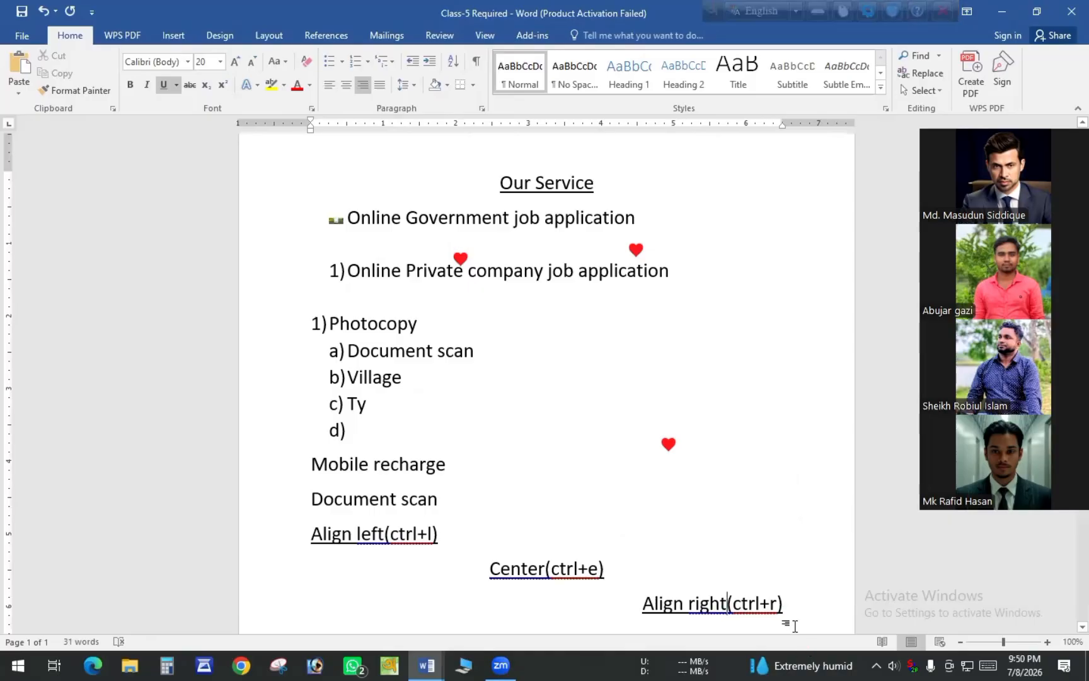
left_click(548, 568)
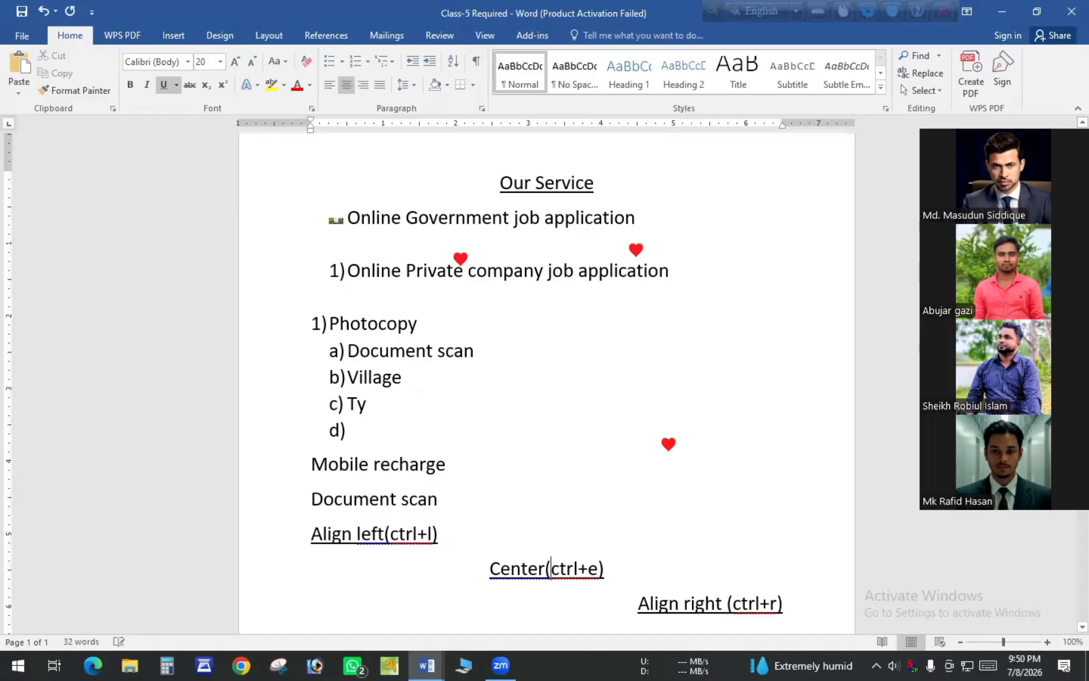
key("Return")
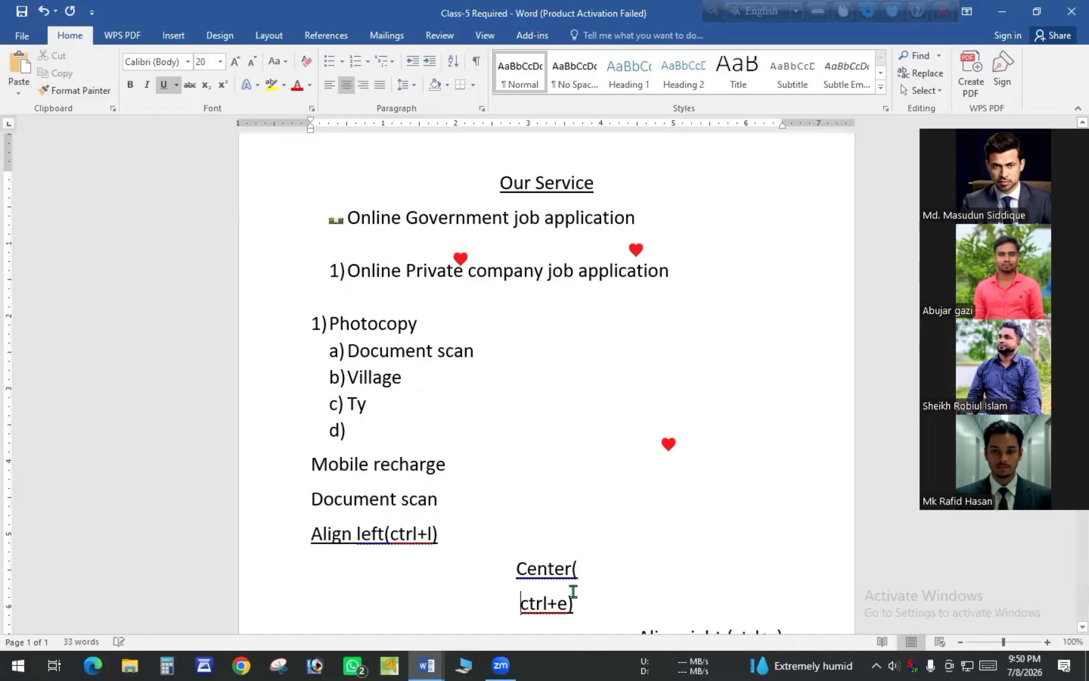
key("BackSpace")
key("BackSpace")
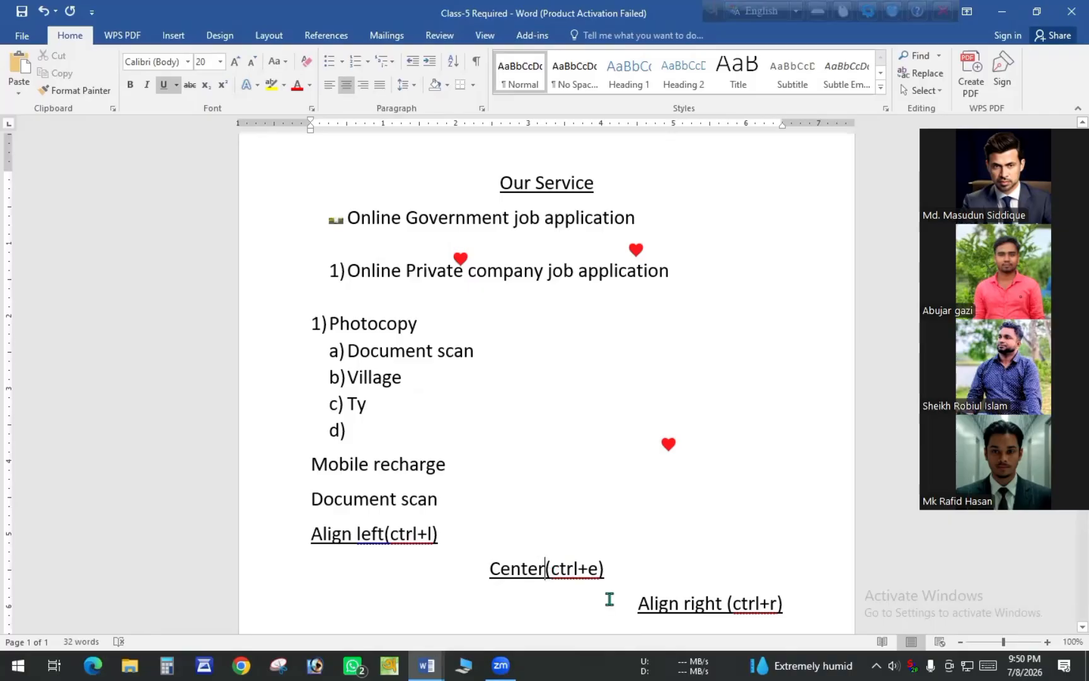
left_click(389, 534)
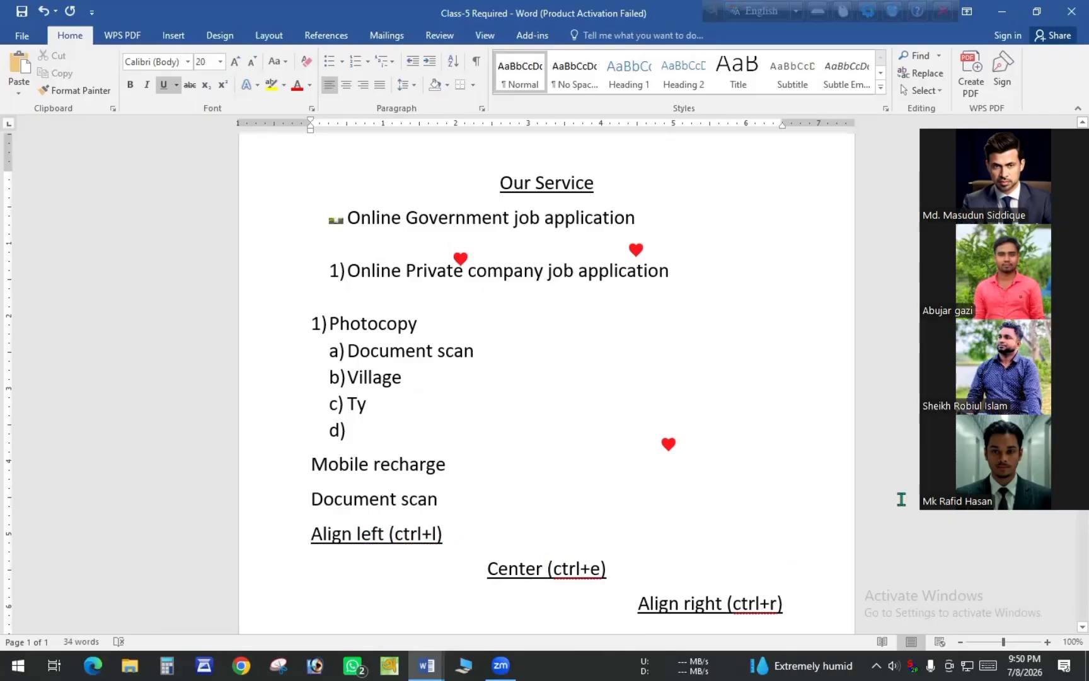
- Add a left-aligned line reading "Justify (ctrl" below the "Align right (ctrl+r)" line
left_click(790, 602)
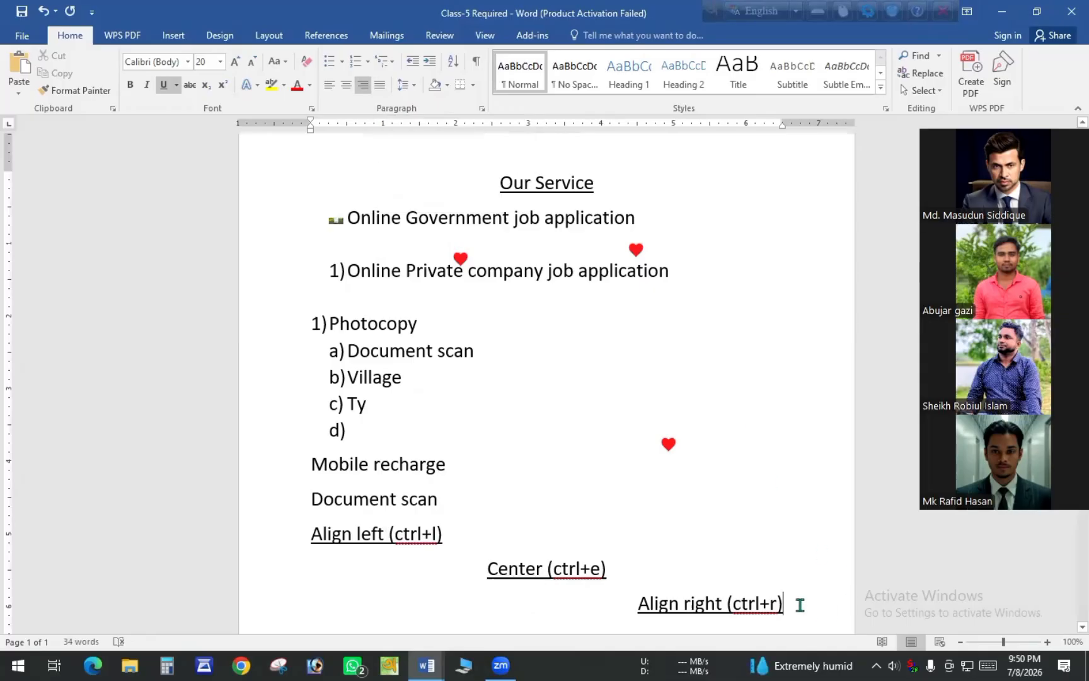
scroll(800, 604, "down", 1)
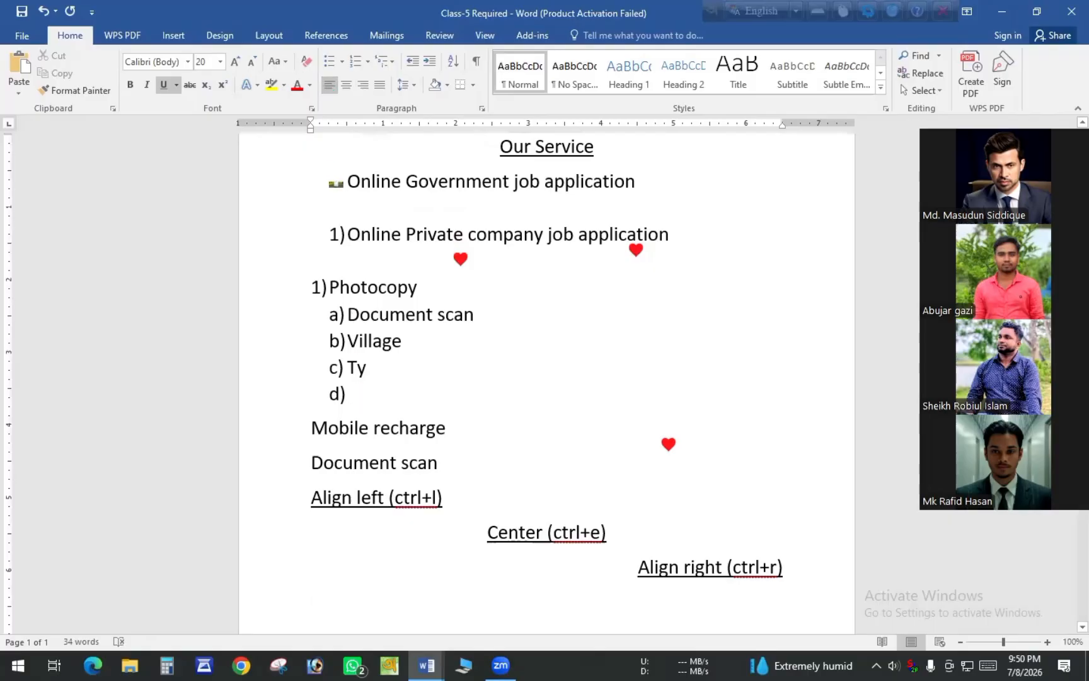
type("Just")
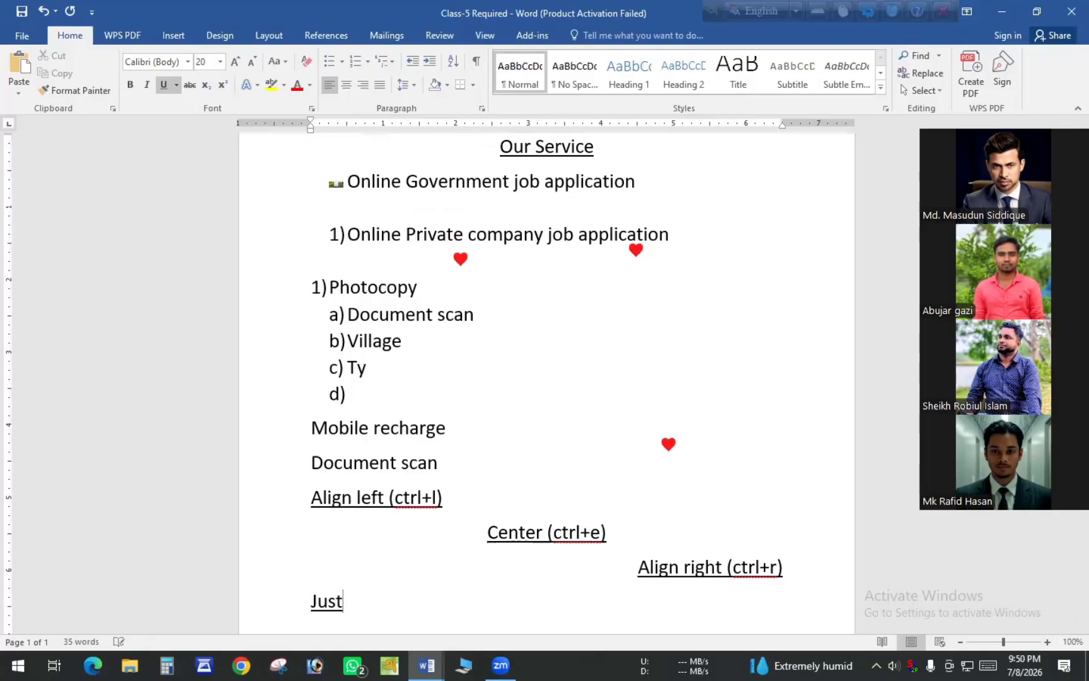
type("ify (c")
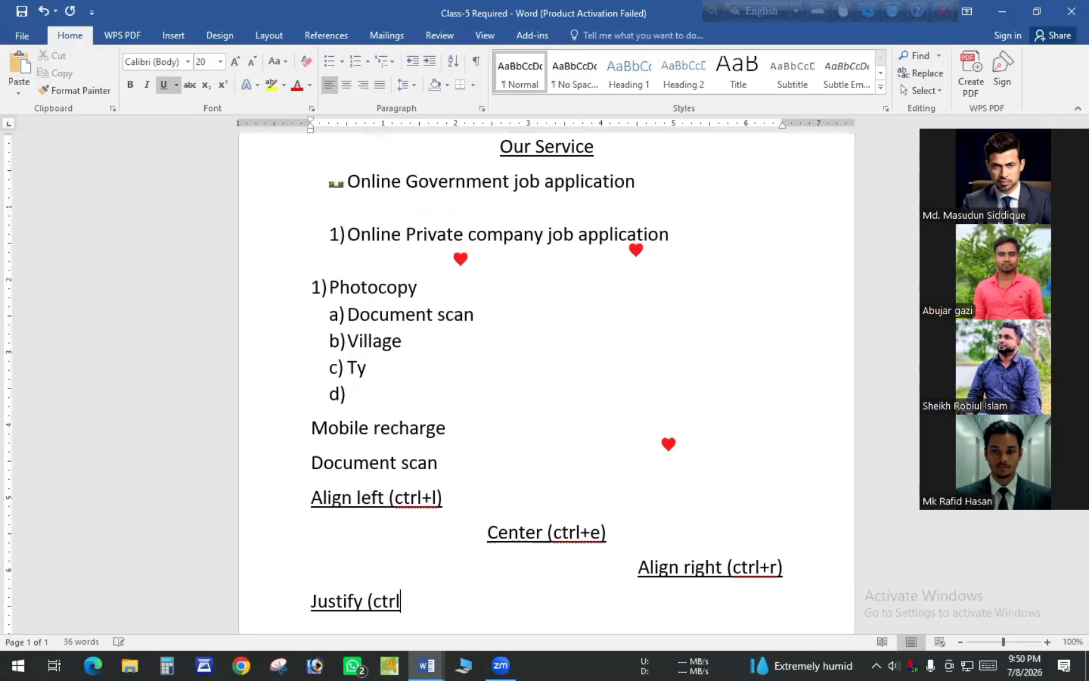
type("trl+j)")
key("ctrl+s")
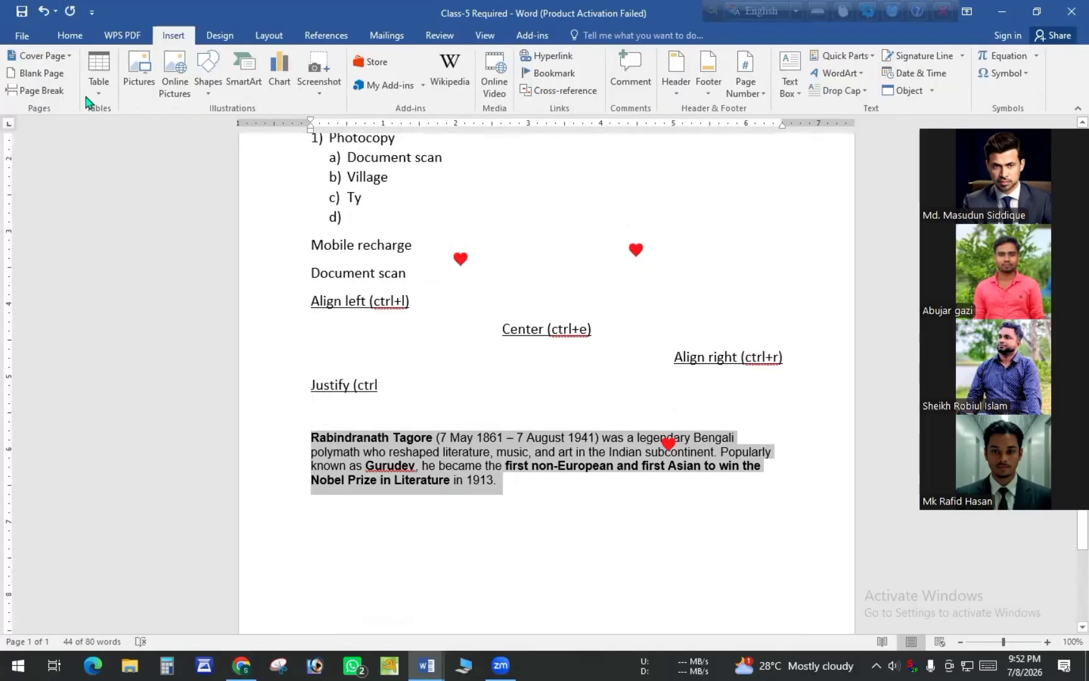
- Set the font size of the selected Rabindranath Tagore paragraph to 20
left_click(70, 37)
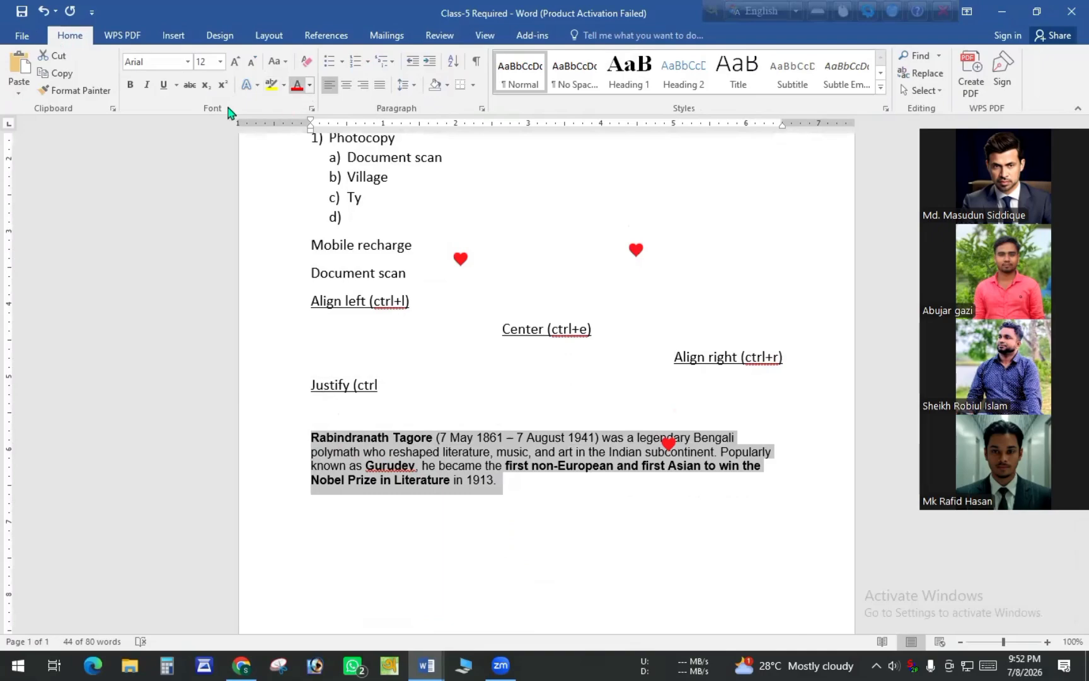
left_click(221, 61)
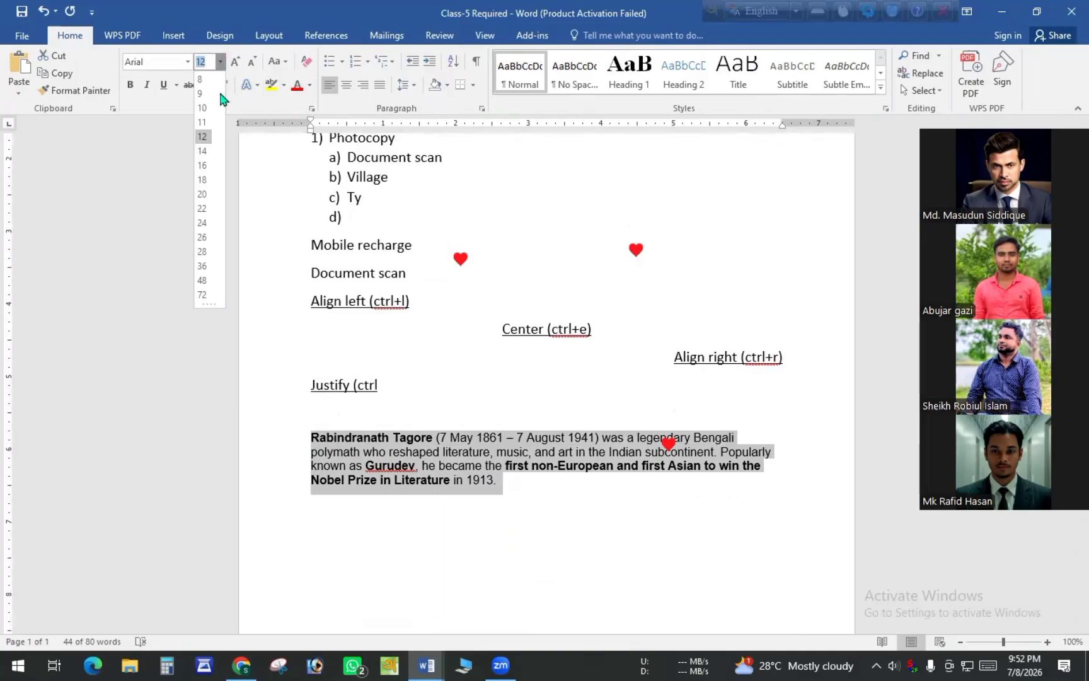
left_click(202, 194)
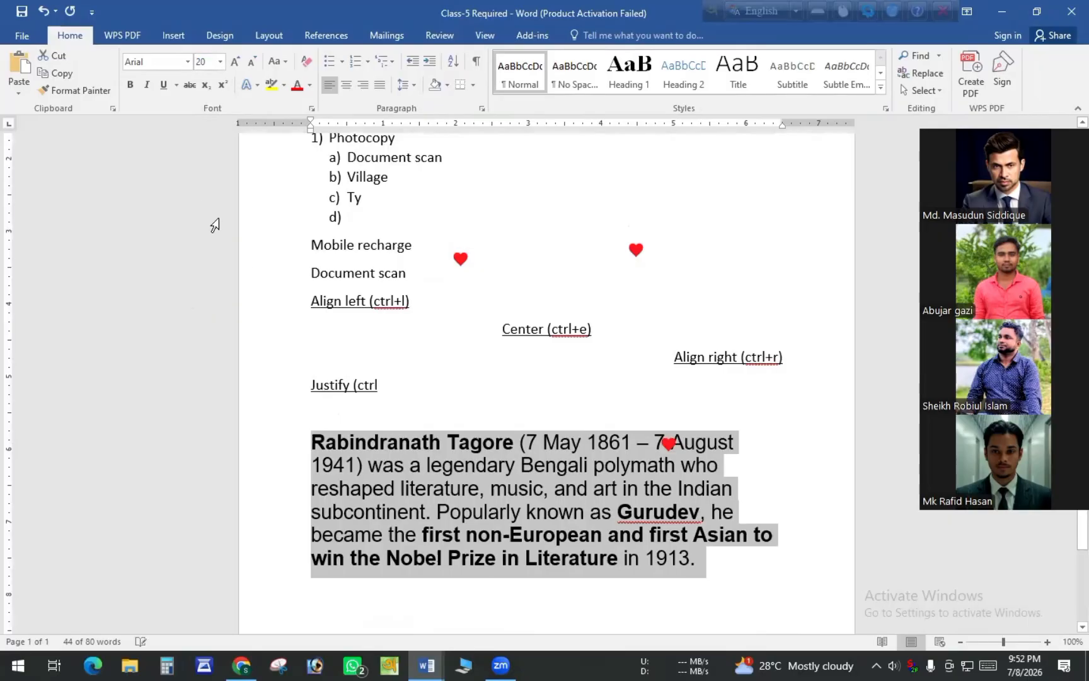
left_click(711, 559)
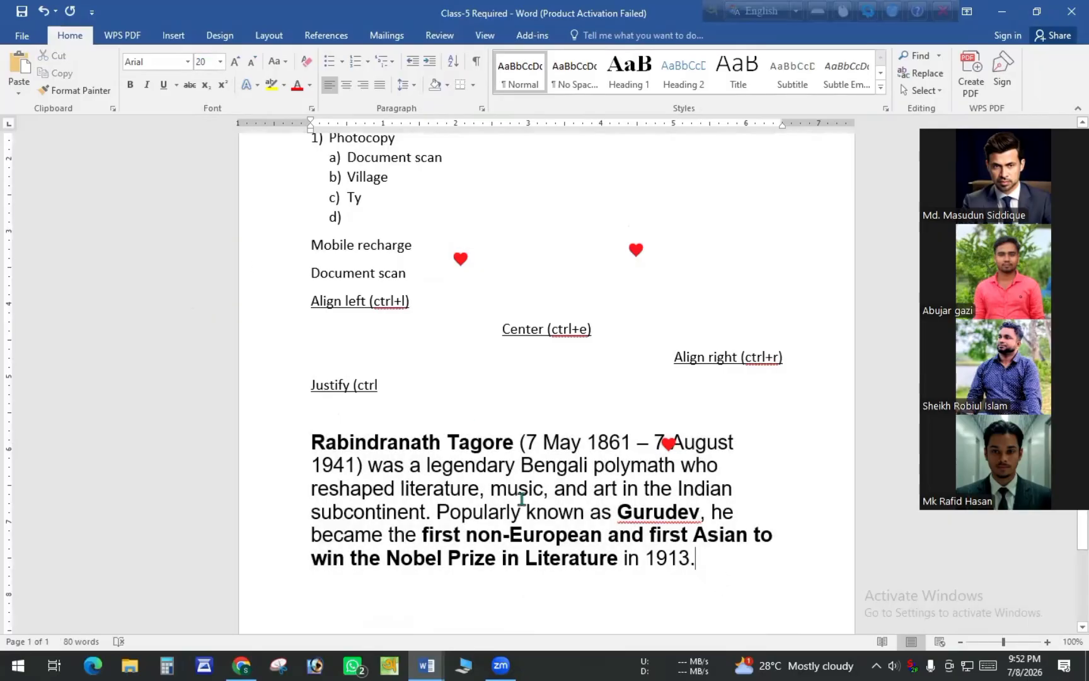